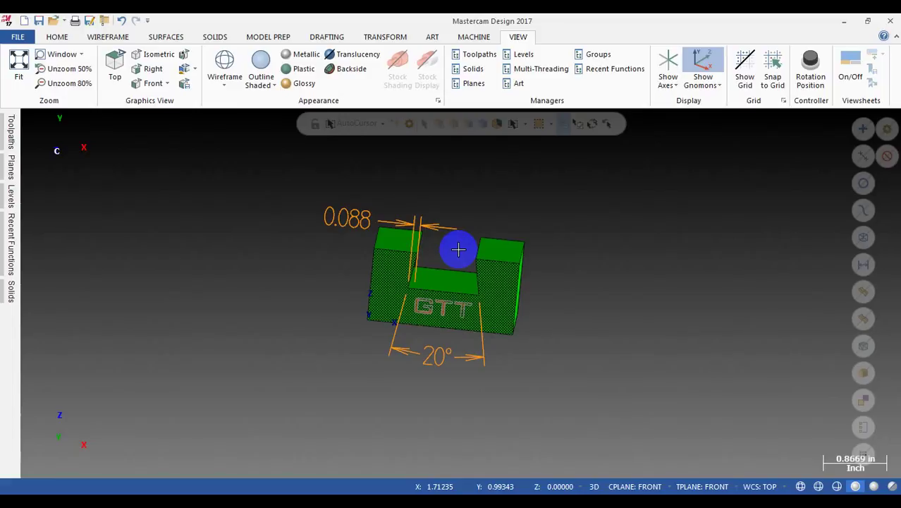
- Examine the GTT block's angled slot from several directions, including the front view
middle_click_drag(458, 249, 501, 286)
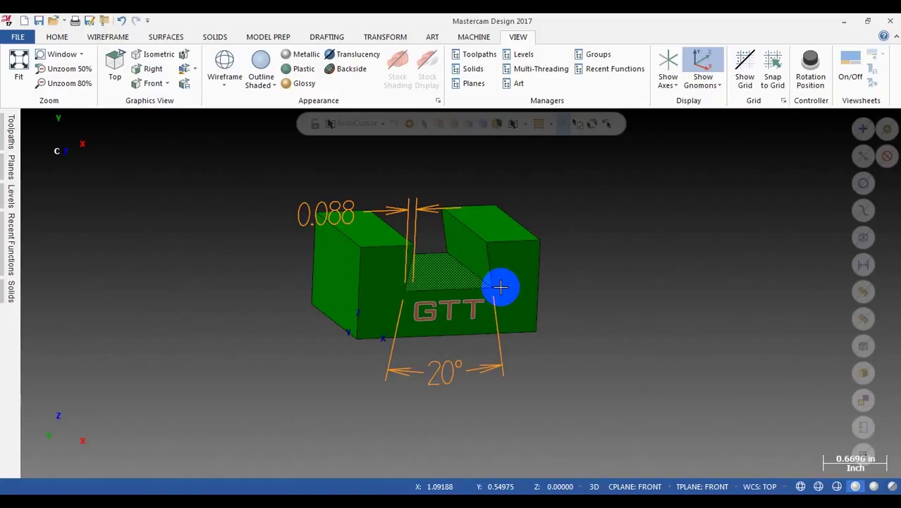
mouse_move(500, 287)
middle_mouse_down()
mouse_move(583, 276)
mouse_move(557, 270)
mouse_move(499, 279)
middle_mouse_up()
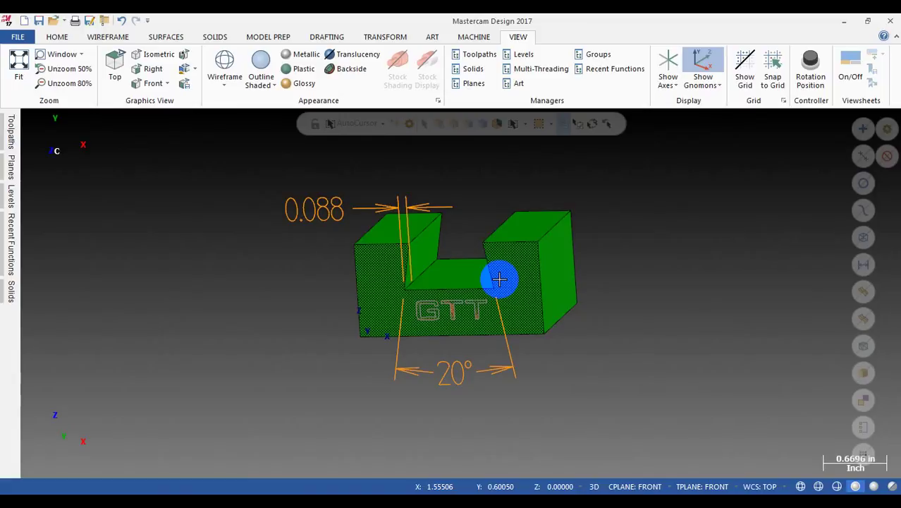
mouse_move(500, 280)
middle_mouse_down()
mouse_move(471, 270)
mouse_move(479, 248)
mouse_move(415, 248)
mouse_move(471, 255)
middle_mouse_up()
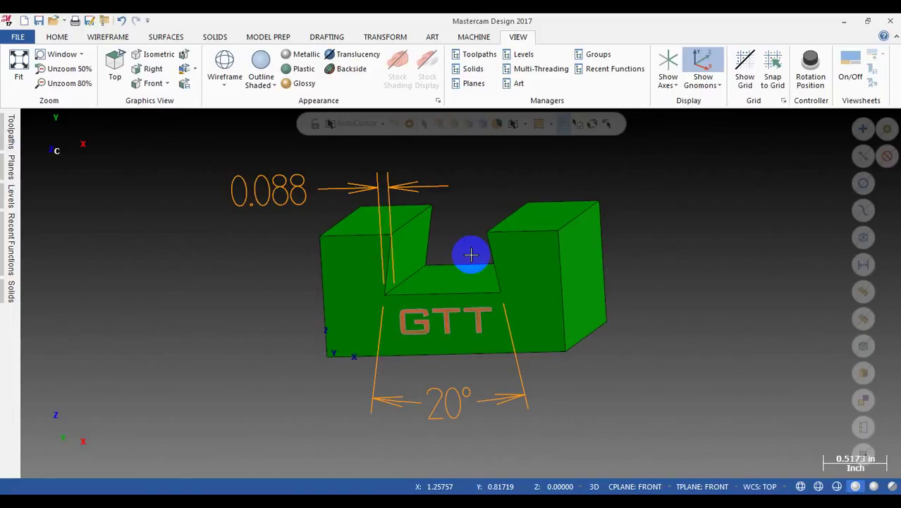
mouse_move(471, 254)
middle_mouse_down()
mouse_move(483, 314)
mouse_move(511, 306)
mouse_move(503, 309)
middle_mouse_up()
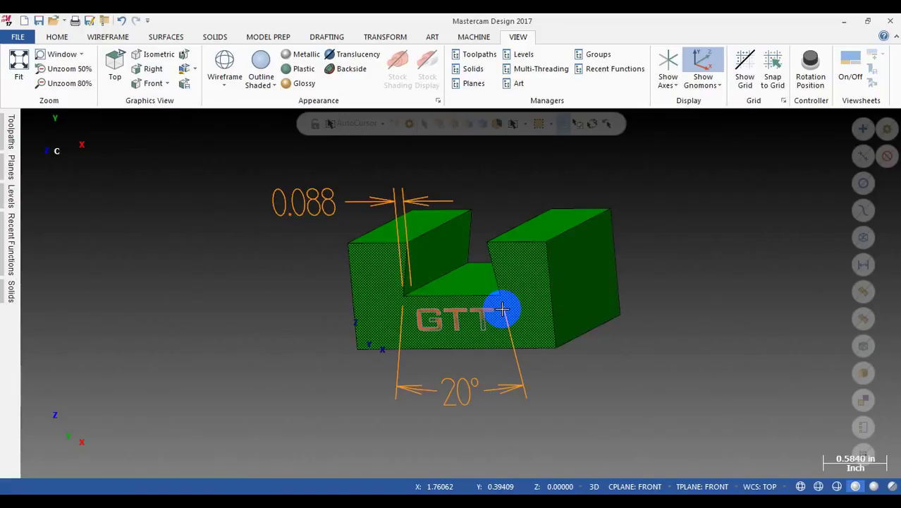
middle_click_drag(501, 309, 499, 179)
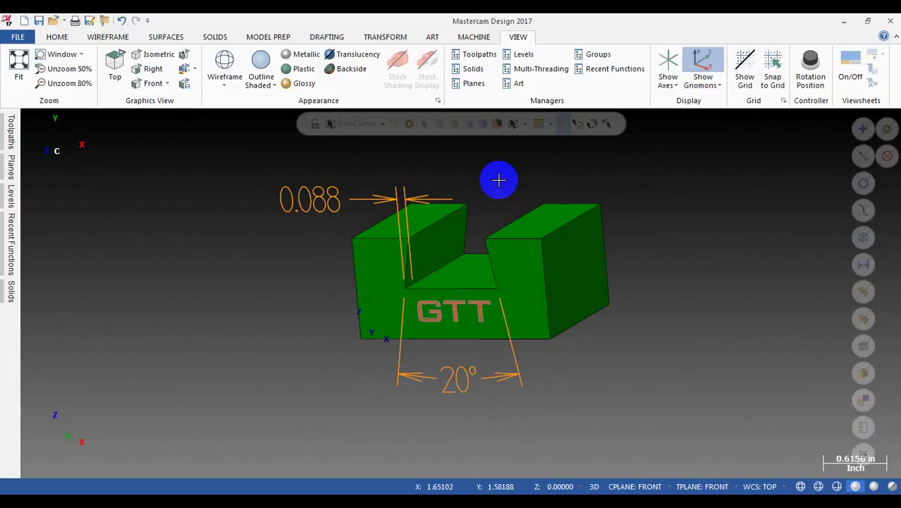
mouse_move(499, 180)
middle_mouse_down()
mouse_move(512, 186)
mouse_move(515, 173)
mouse_move(525, 176)
mouse_move(507, 177)
mouse_move(500, 184)
mouse_move(508, 187)
middle_mouse_up()
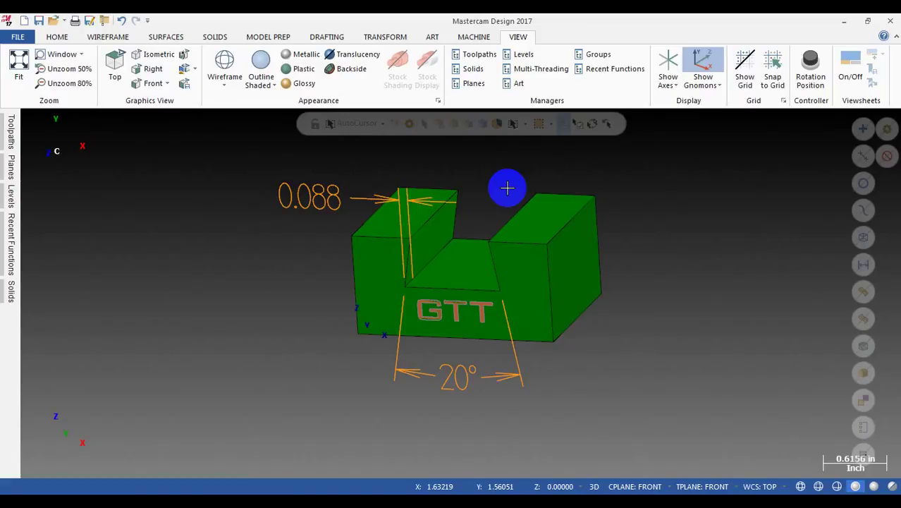
middle_click_drag(507, 187, 536, 213)
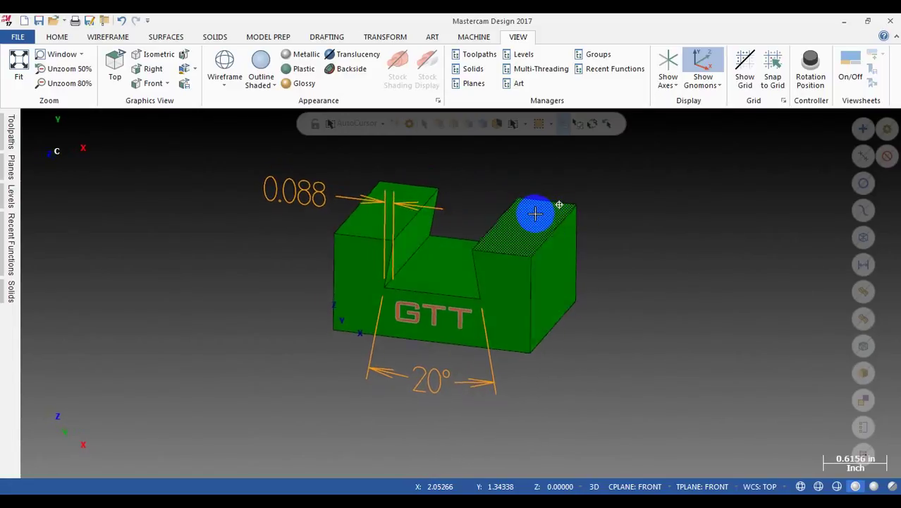
scroll(474, 278, "up", 2)
key("alt+2")
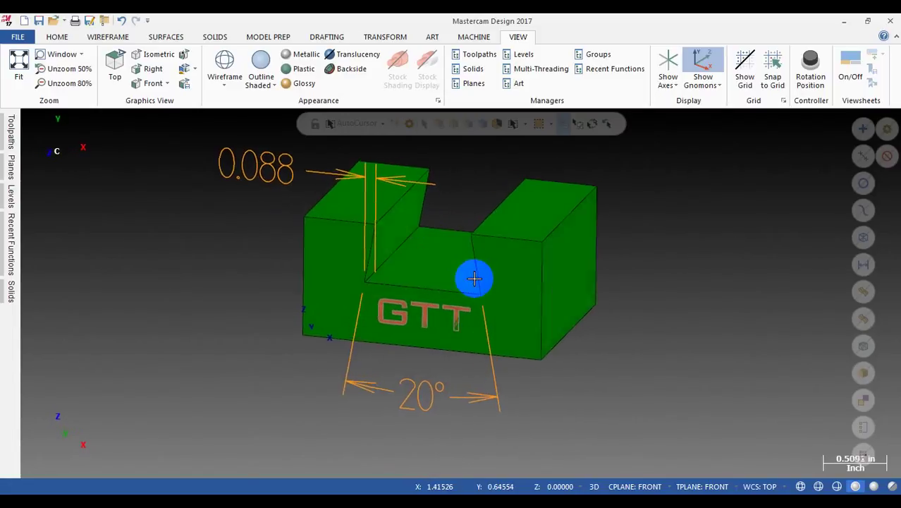
scroll(470, 193, "up", 3)
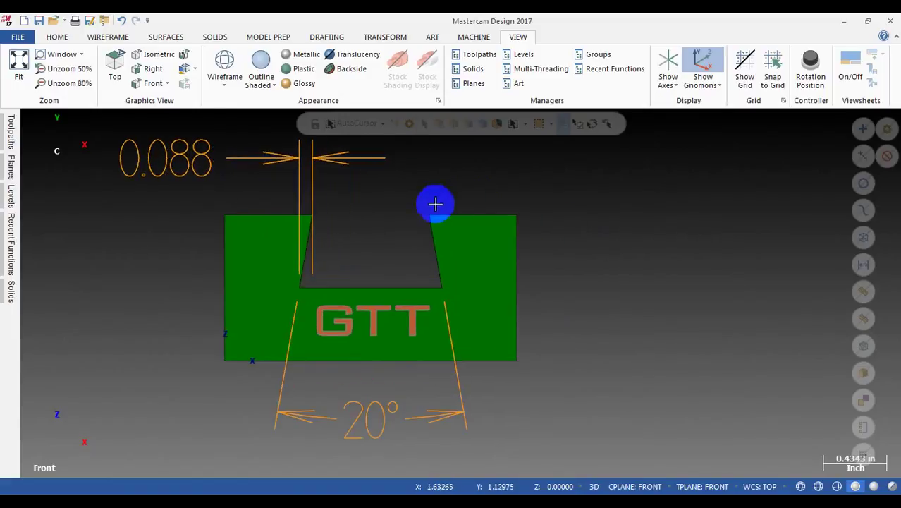
scroll(688, 320, "down", 3)
scroll(435, 237, "up", 2)
middle_click_drag(517, 302, 538, 280)
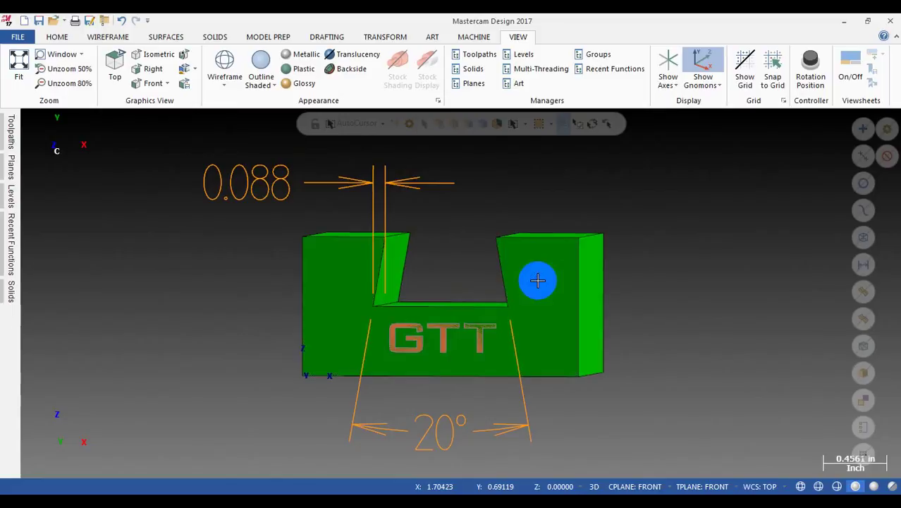
- Examine the slot's undercut width and included angle dimensions in the front view
key("alt+2")
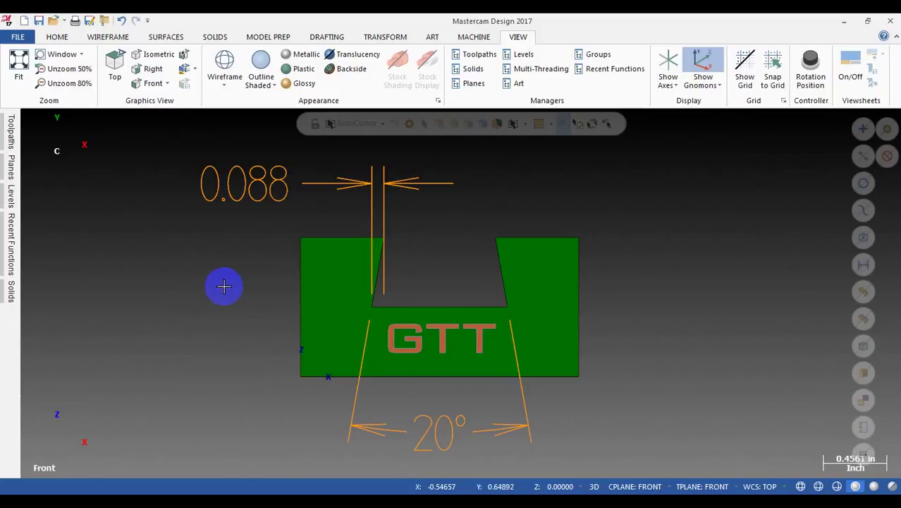
scroll(278, 274, "down", 1)
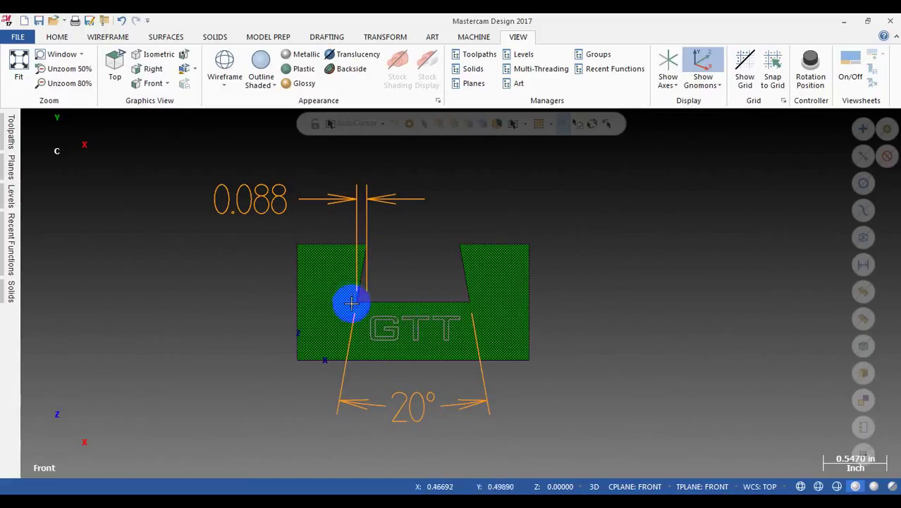
middle_click_drag(451, 244, 427, 276)
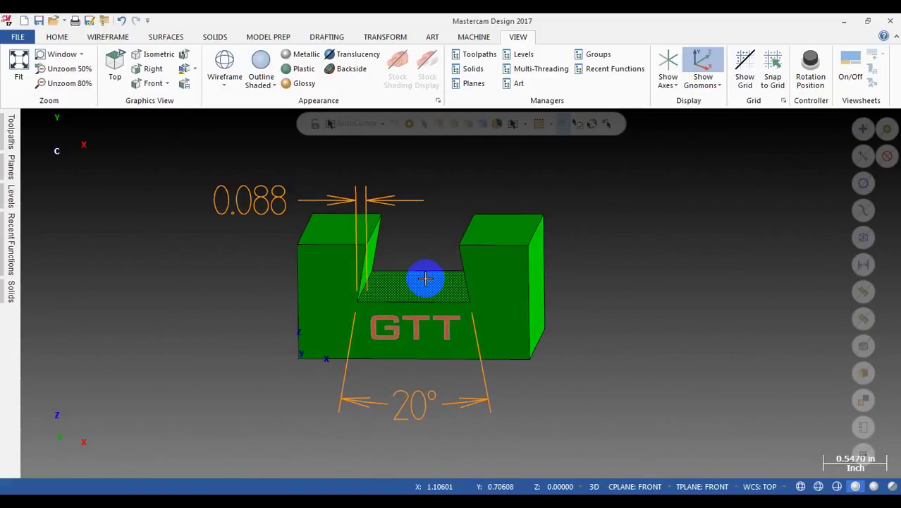
key("alt+2")
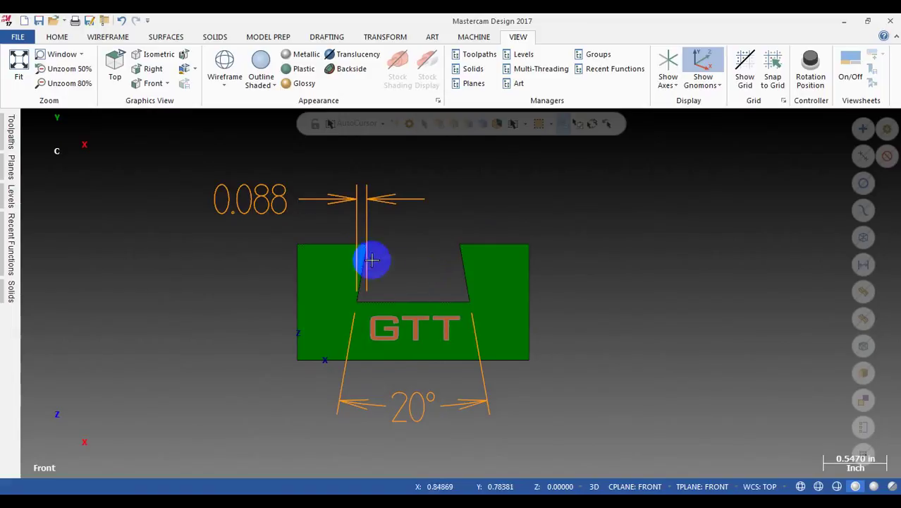
scroll(298, 256, "up", 2)
left_click(391, 328)
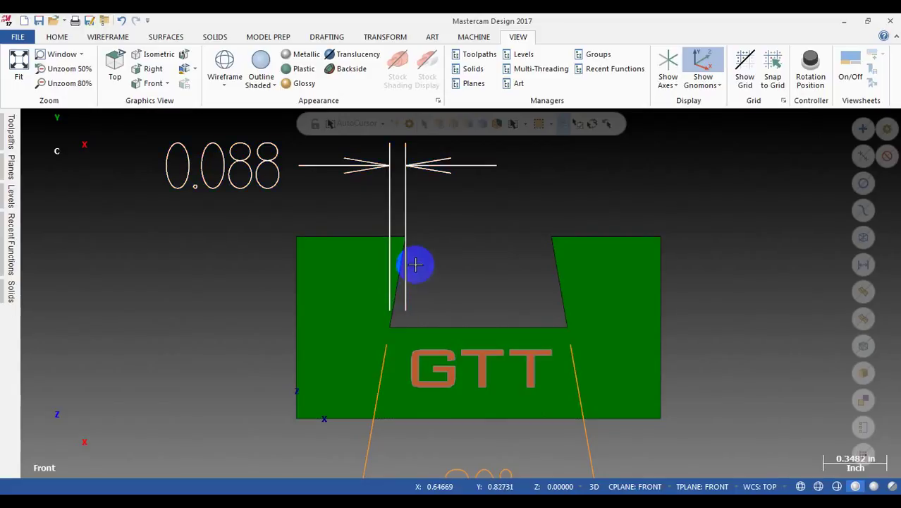
scroll(429, 278, "down", 1)
scroll(429, 278, "down", 1)
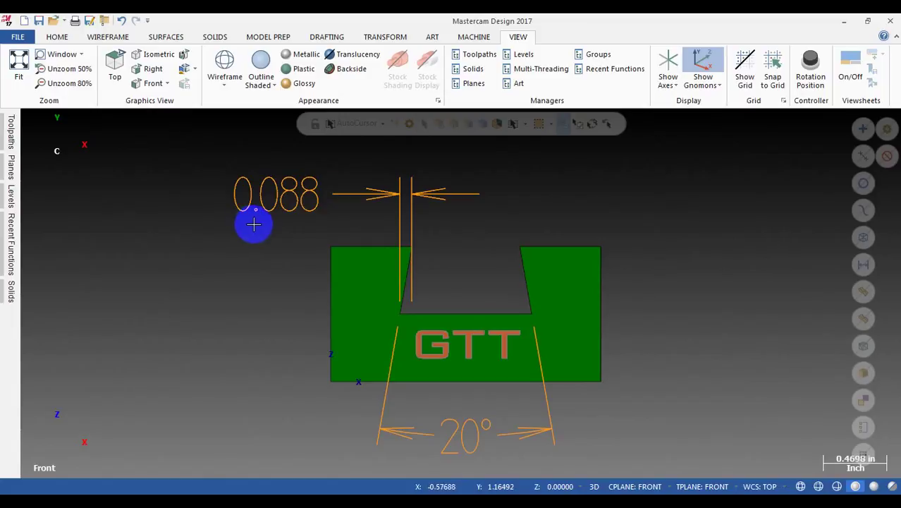
scroll(300, 229, "down", 1)
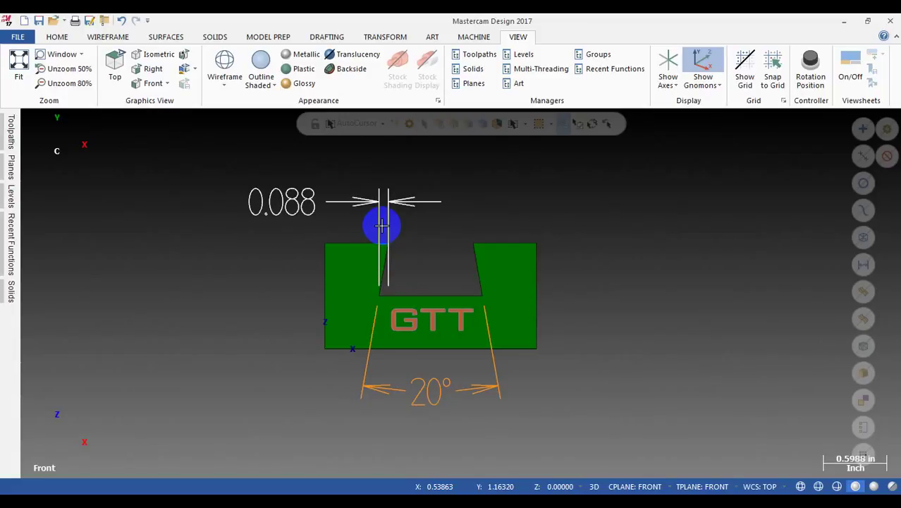
scroll(381, 224, "up", 2)
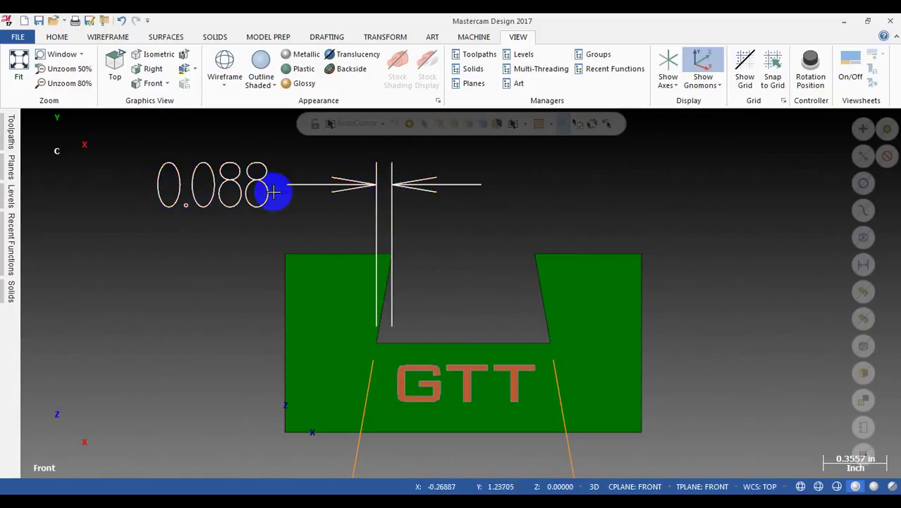
scroll(412, 237, "down", 2)
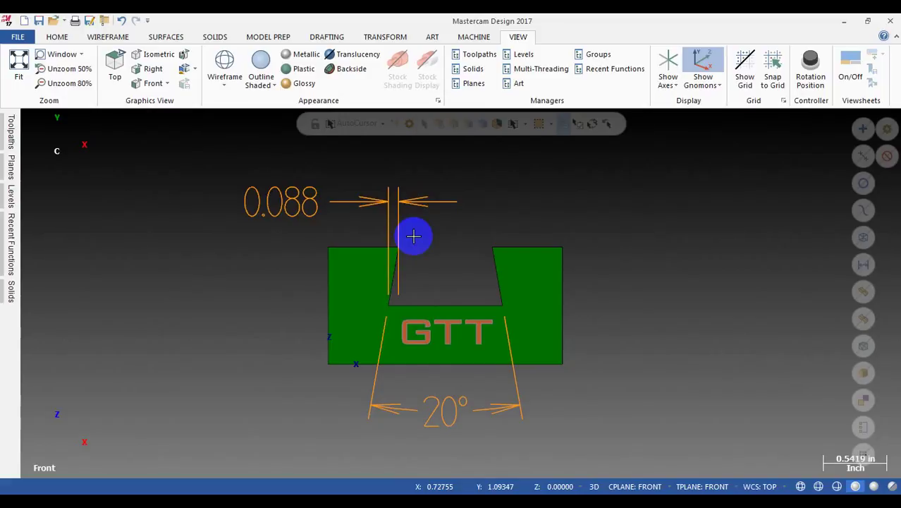
- Switch to the ISCAR electronic catalog in Chrome, look through the ISO-Turning applications and highlight parts of its web address
key("alt+Tab")
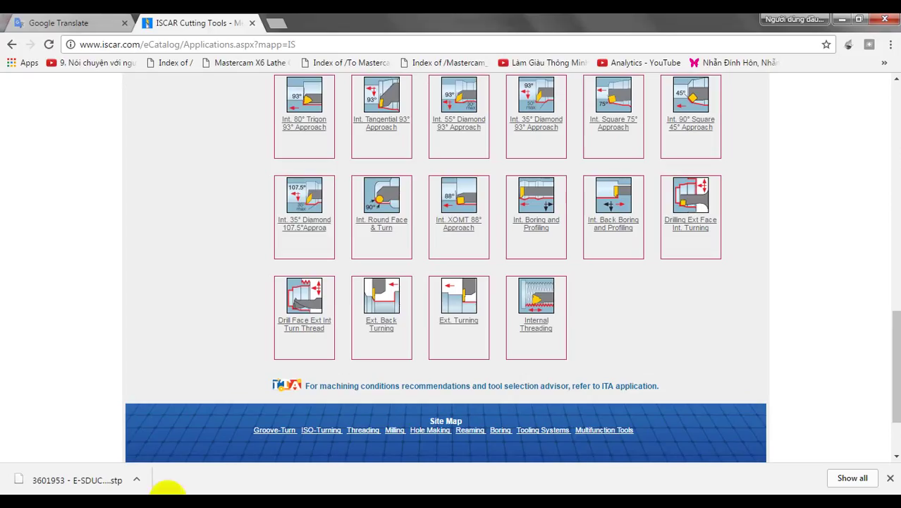
scroll(237, 158, "up", 5)
scroll(238, 161, "up", 10)
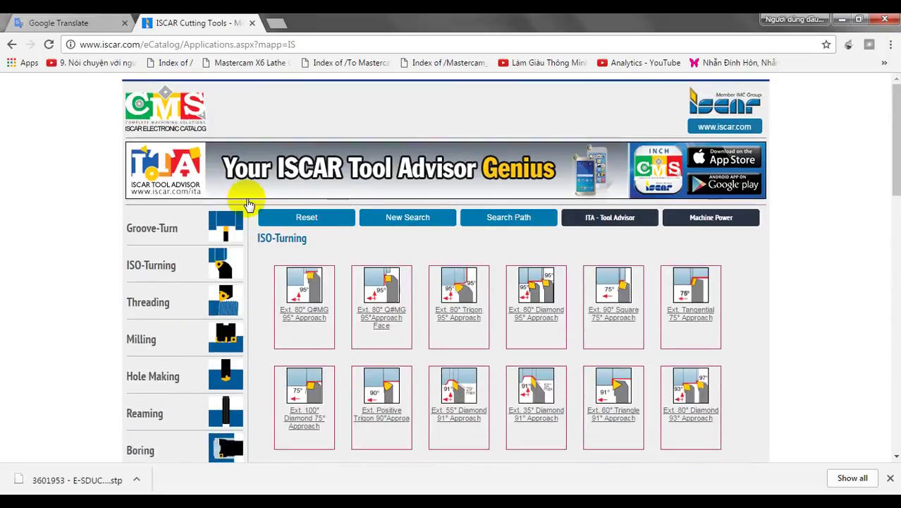
scroll(513, 295, "down", 4)
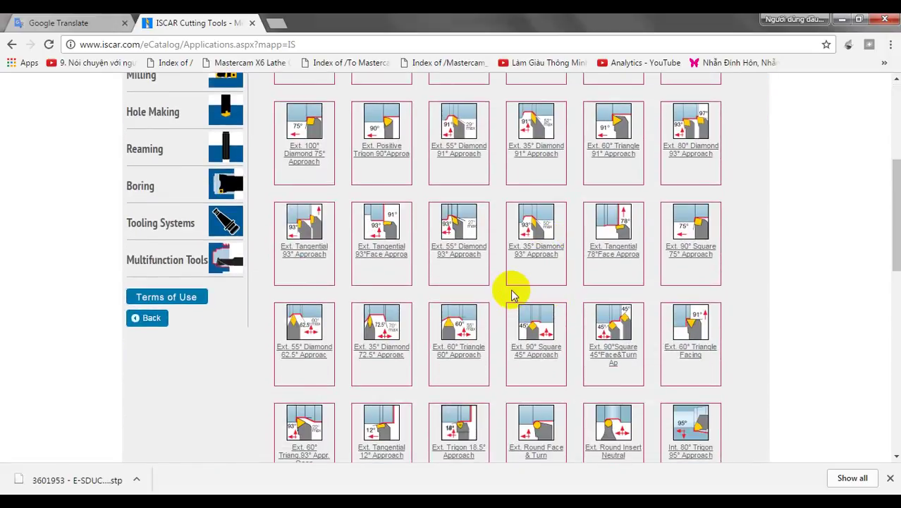
scroll(514, 295, "up", 4)
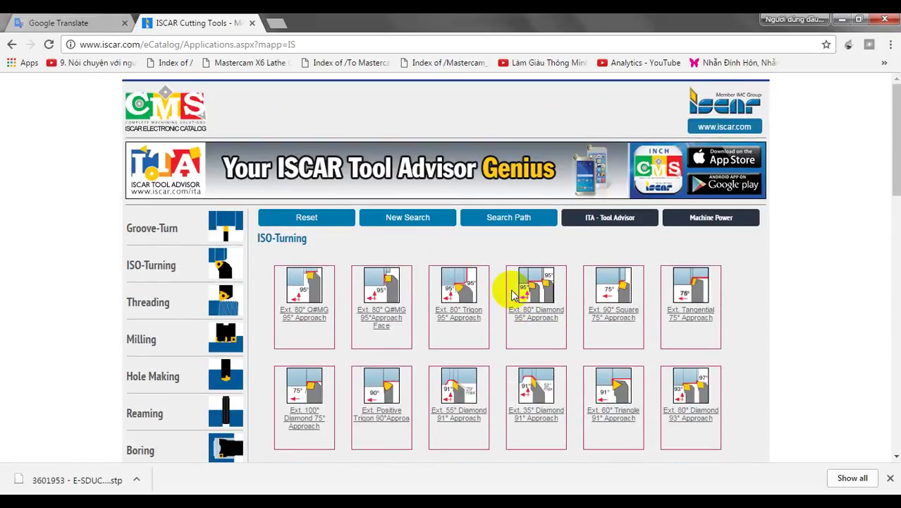
scroll(513, 295, "down", 4)
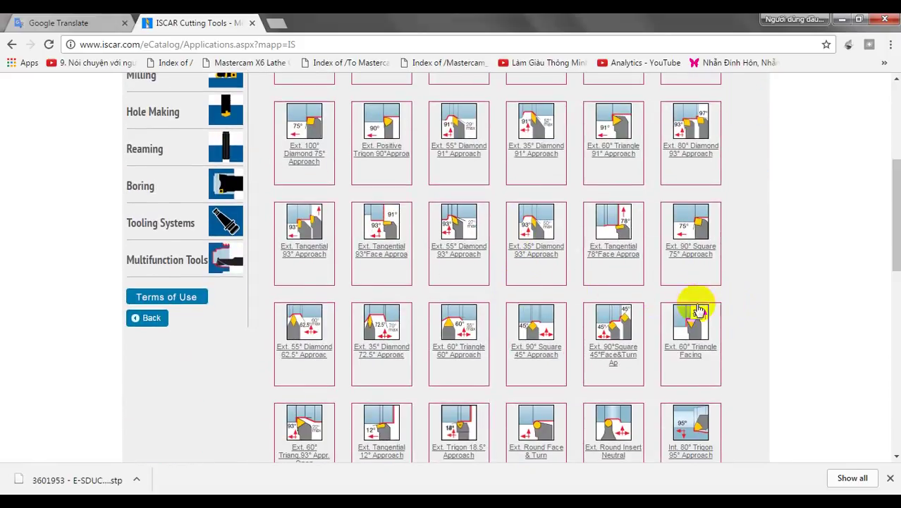
scroll(328, 286, "up", 4)
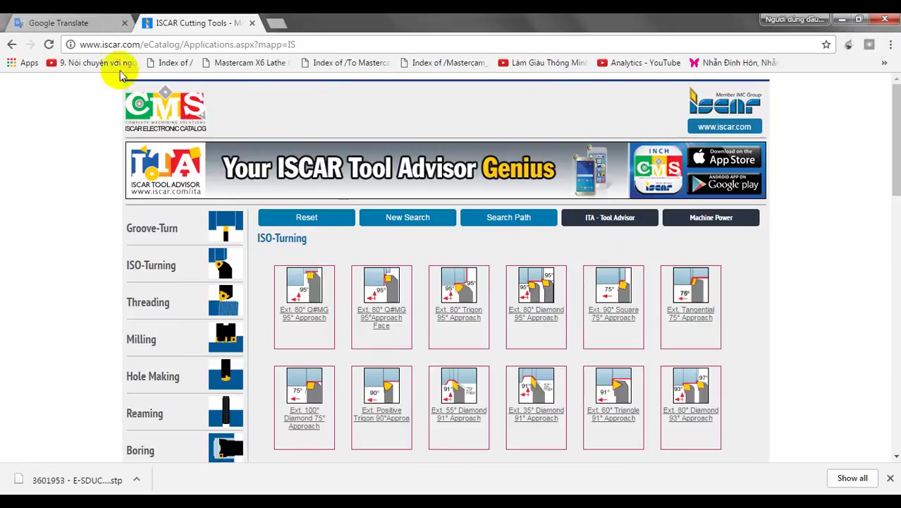
double_click(106, 44)
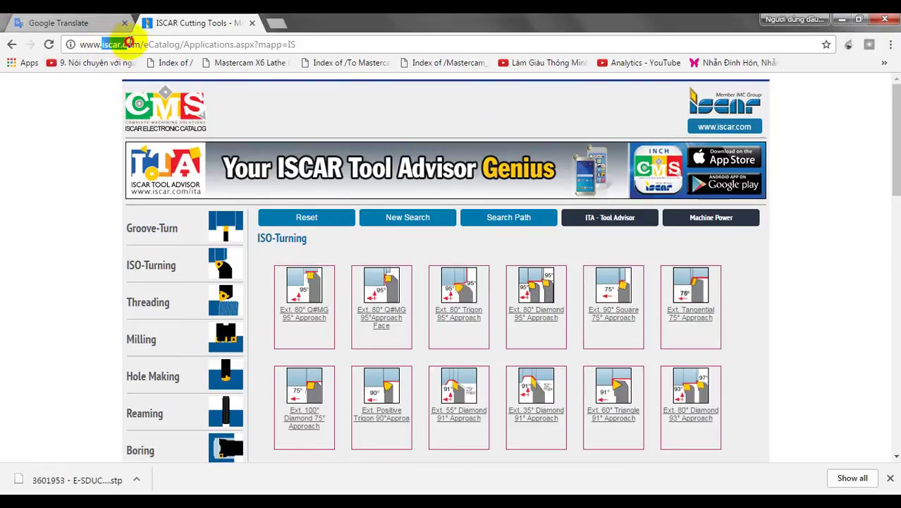
left_click_drag(183, 43, 256, 44)
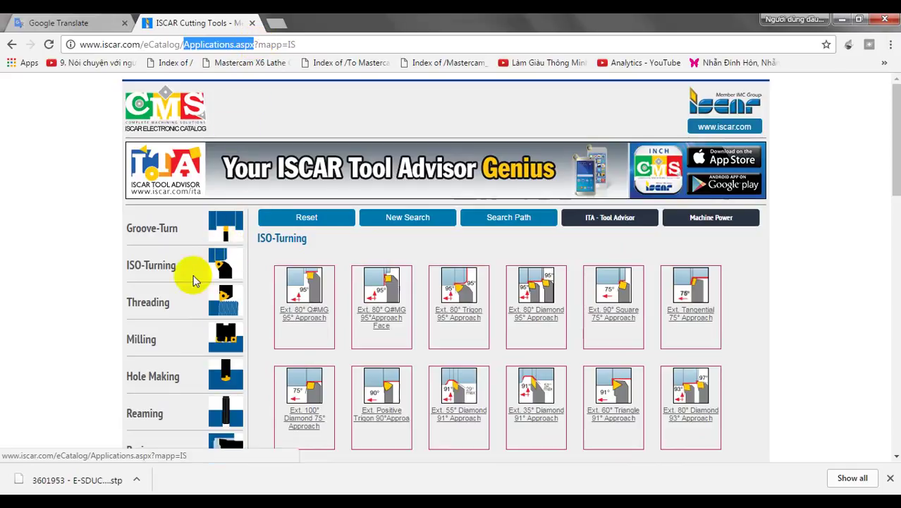
- Open the ISO-Turning category and choose the Int. 55° Diamond 93° Approach application
scroll(146, 219, "down", 2)
left_click(138, 199)
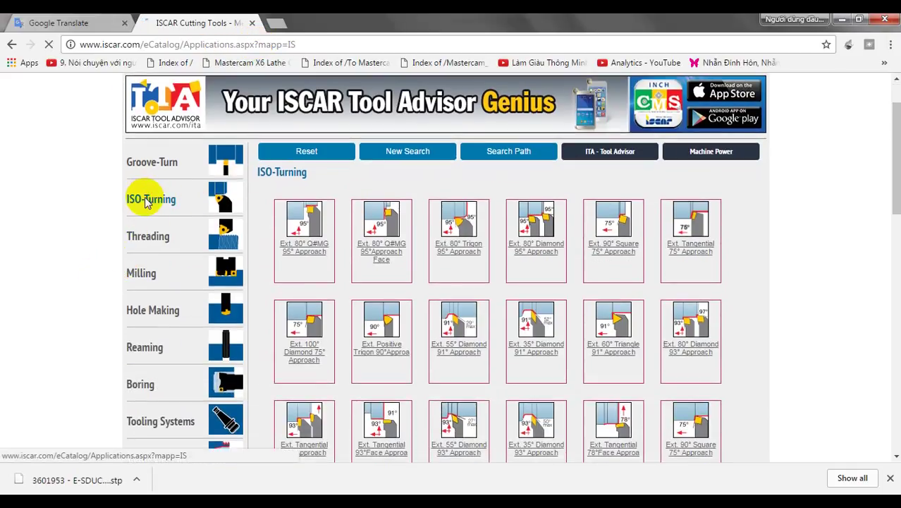
scroll(493, 272, "down", 6)
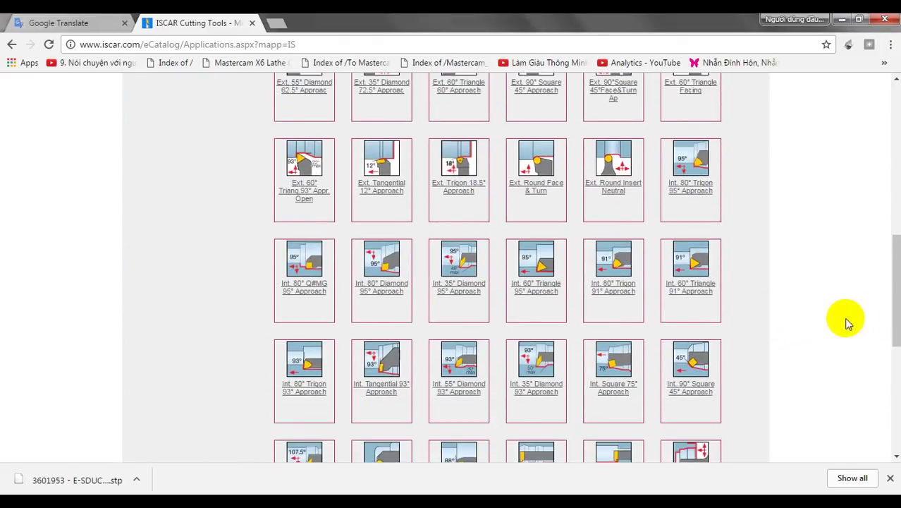
scroll(835, 322, "down", 2)
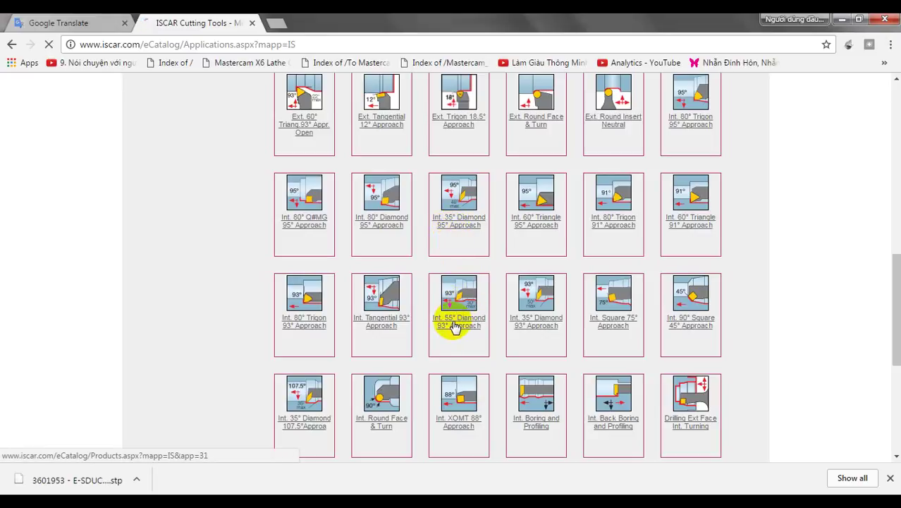
- Look through the boring bar families and open the size table of the E/S-SDUCR/L screw lock boring bars
scroll(455, 327, "down", 4)
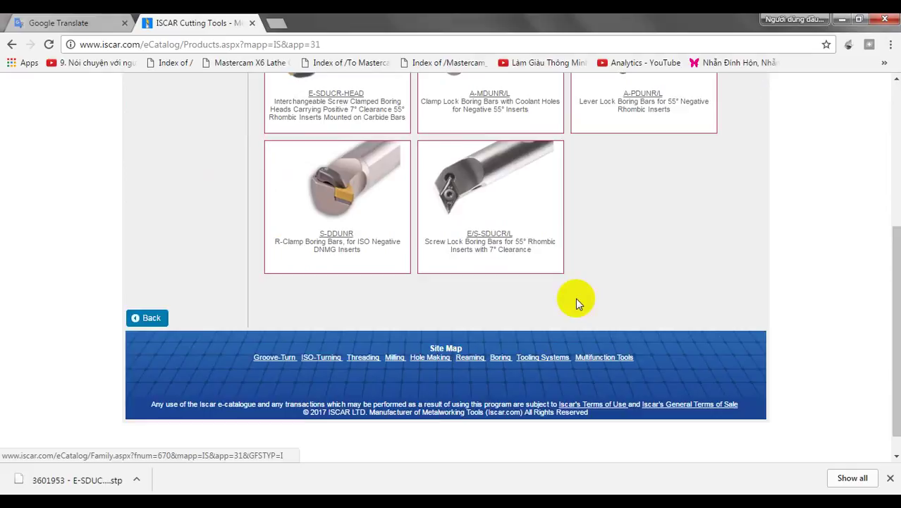
scroll(402, 258, "up", 2)
scroll(579, 318, "up", 2)
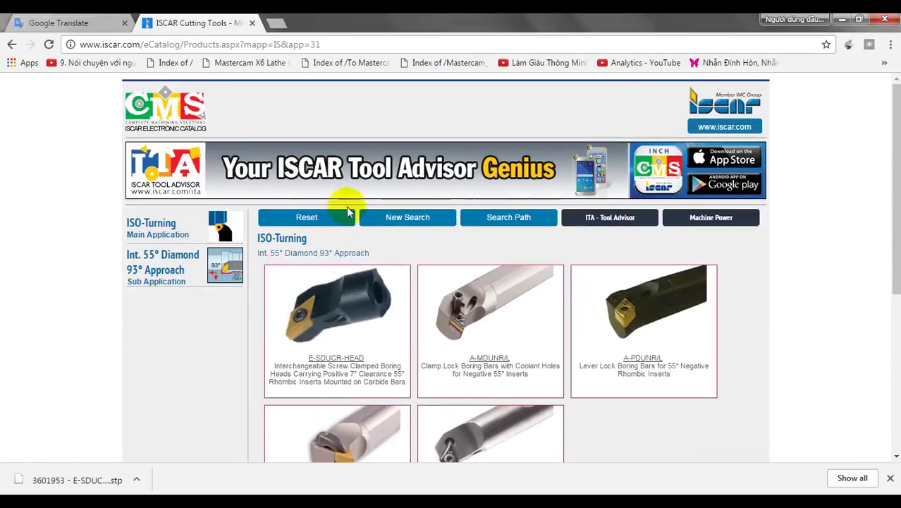
scroll(593, 319, "down", 2)
scroll(732, 297, "up", 1)
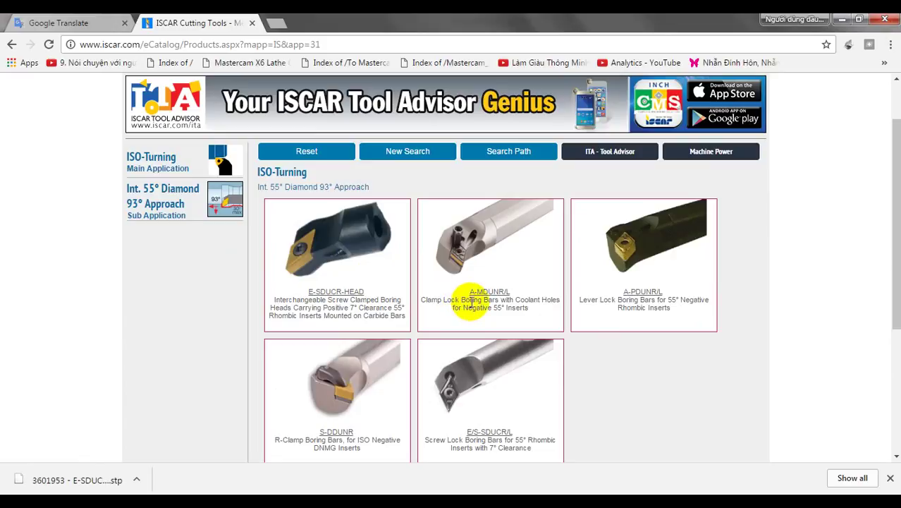
left_click(468, 380)
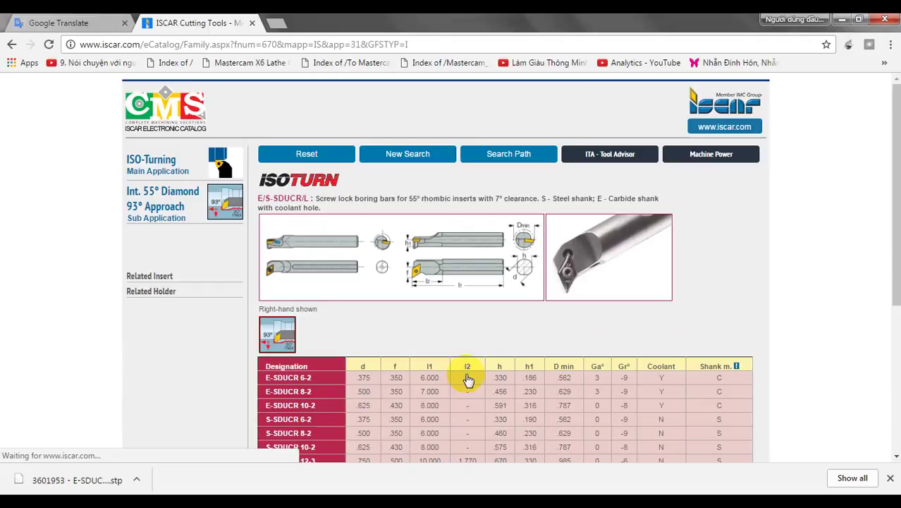
scroll(536, 274, "down", 3)
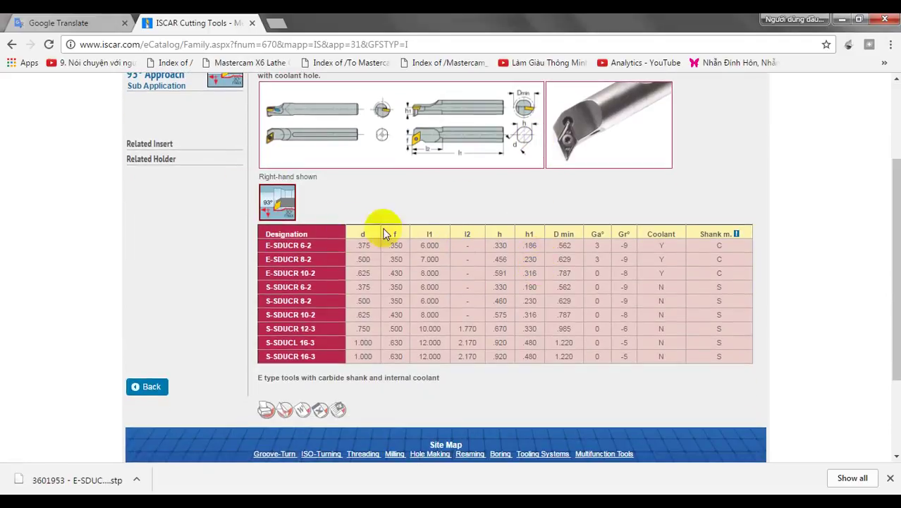
- Switch to Mastercam and add a linear dimension across the slot's top opening, between its two upper corners, placed above the part
scroll(319, 349, "up", 1)
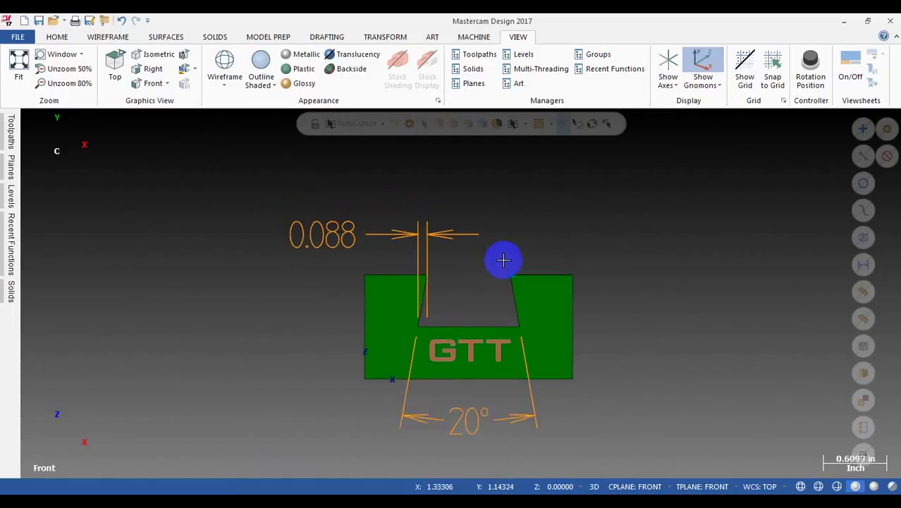
scroll(503, 260, "up", 1)
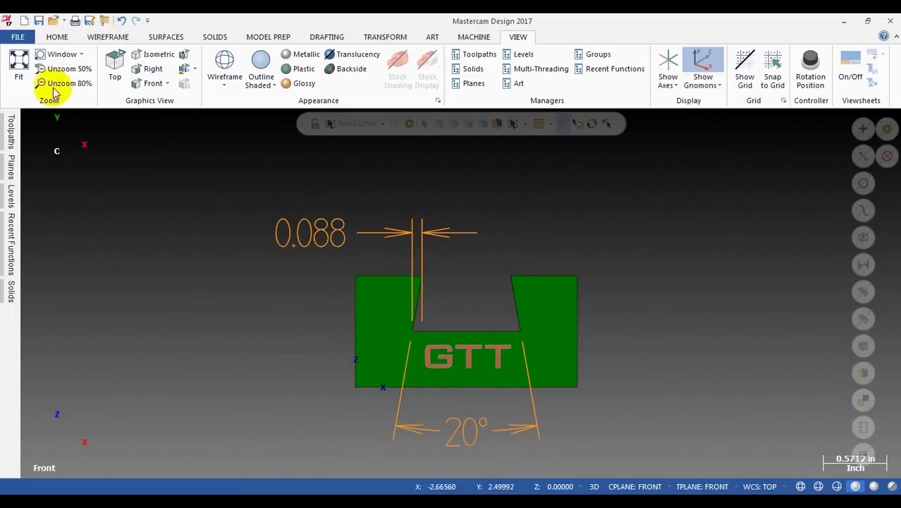
left_click(476, 38)
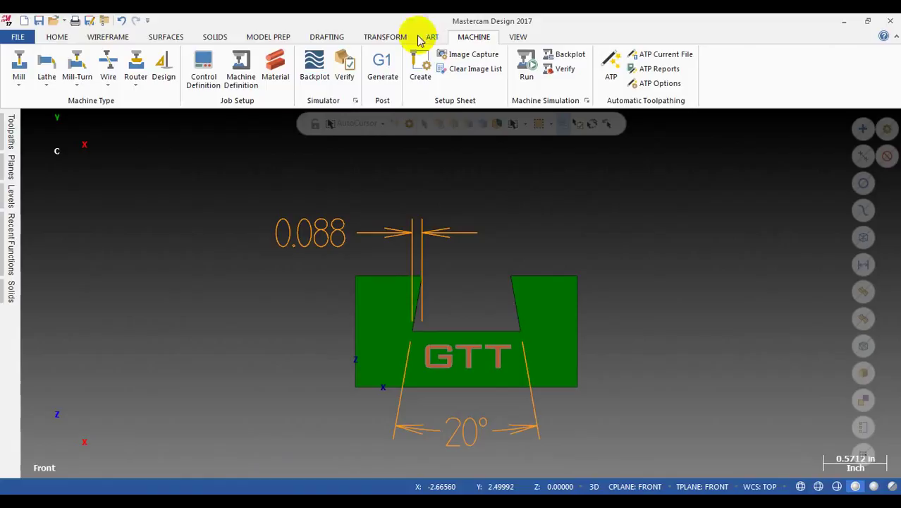
left_click(58, 36)
left_click(102, 36)
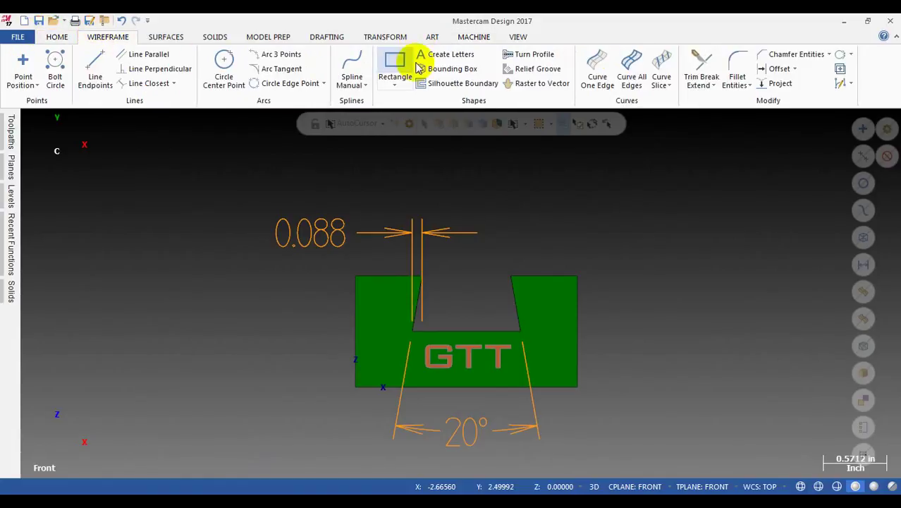
left_click(328, 38)
left_click(23, 77)
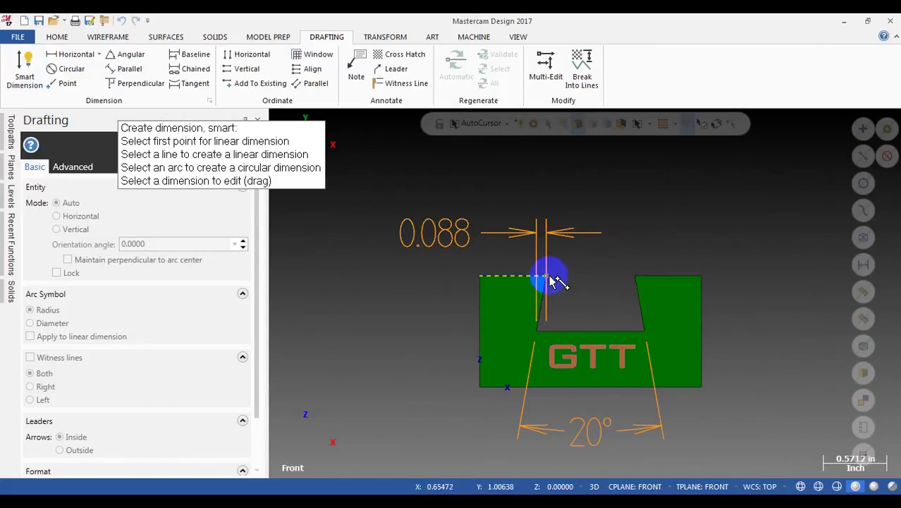
left_click(548, 277)
left_click(636, 276)
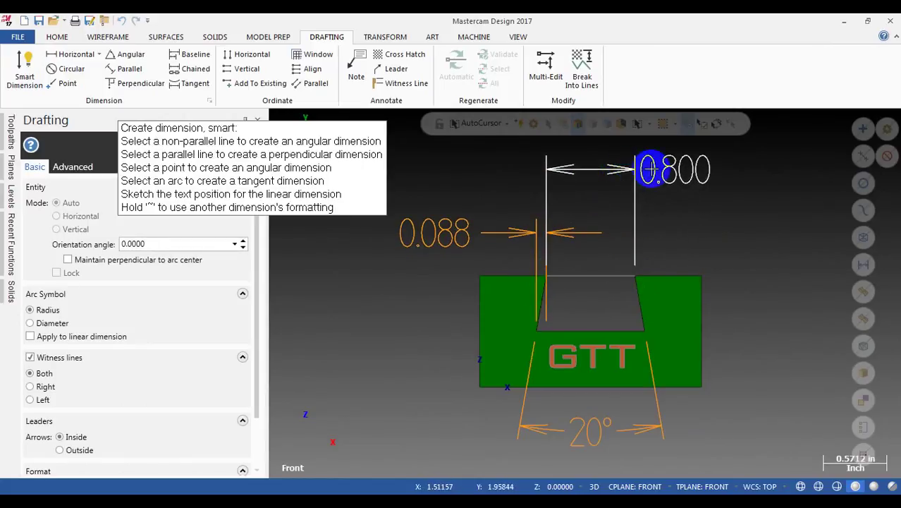
left_click(681, 172)
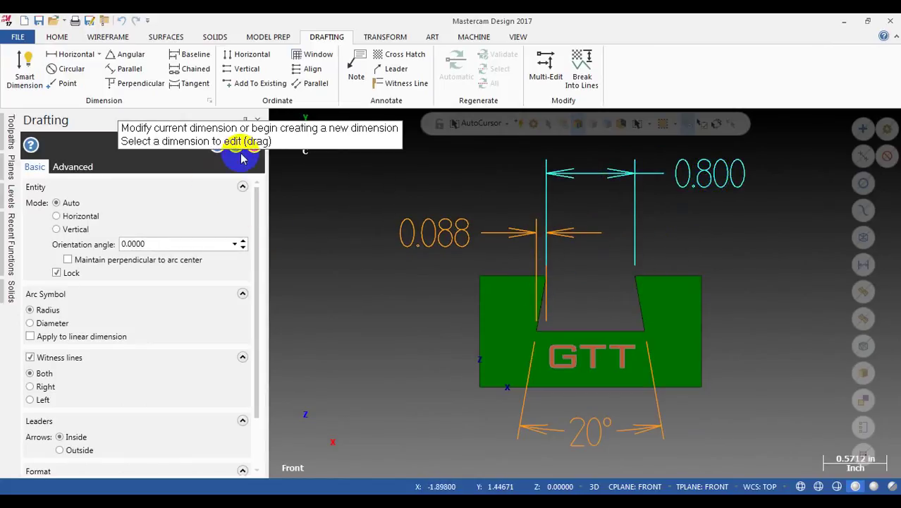
left_click(242, 159)
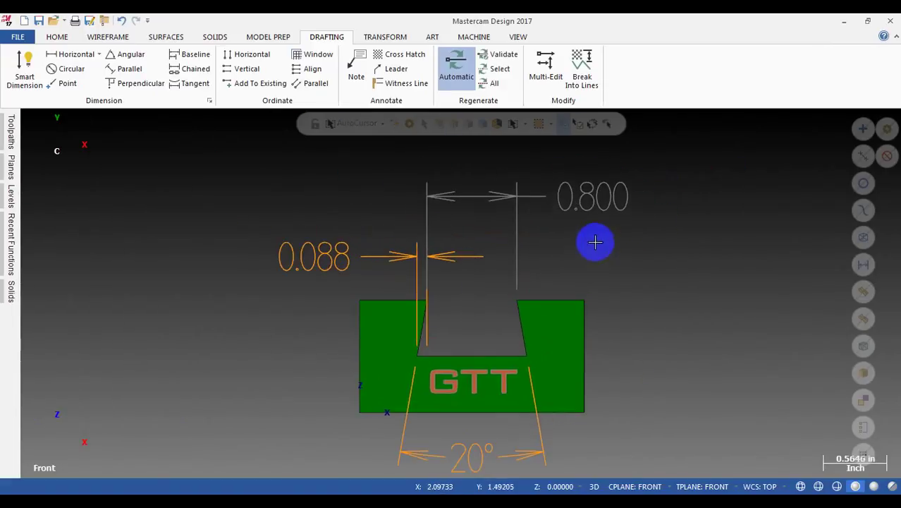
scroll(658, 206, "down", 1)
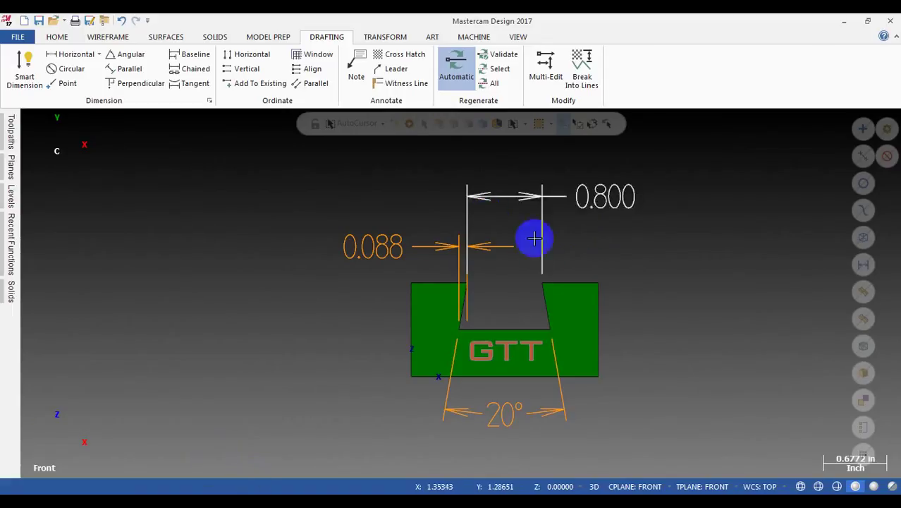
- Switch back to the ISCAR catalog in Chrome and highlight the E-SDUCR 8-2 row in the boring bar size table
left_click(132, 504)
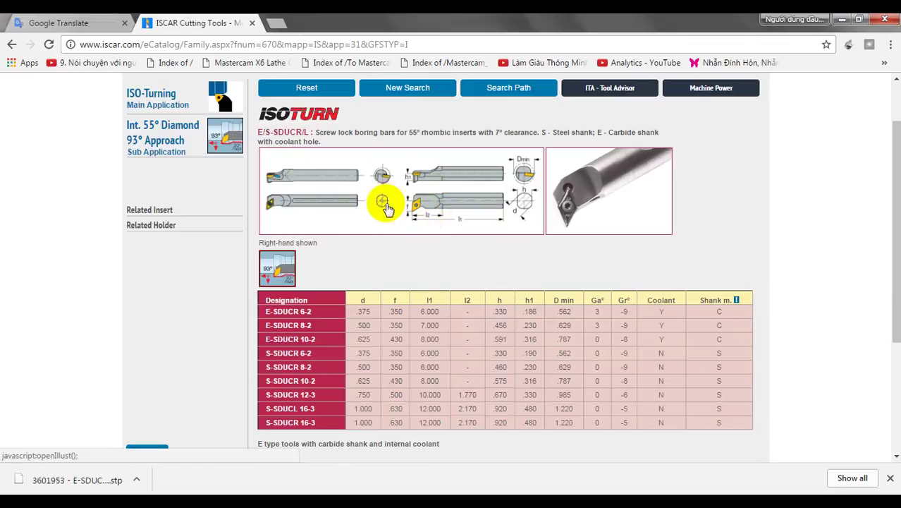
scroll(422, 222, "up", 1)
scroll(417, 224, "down", 1)
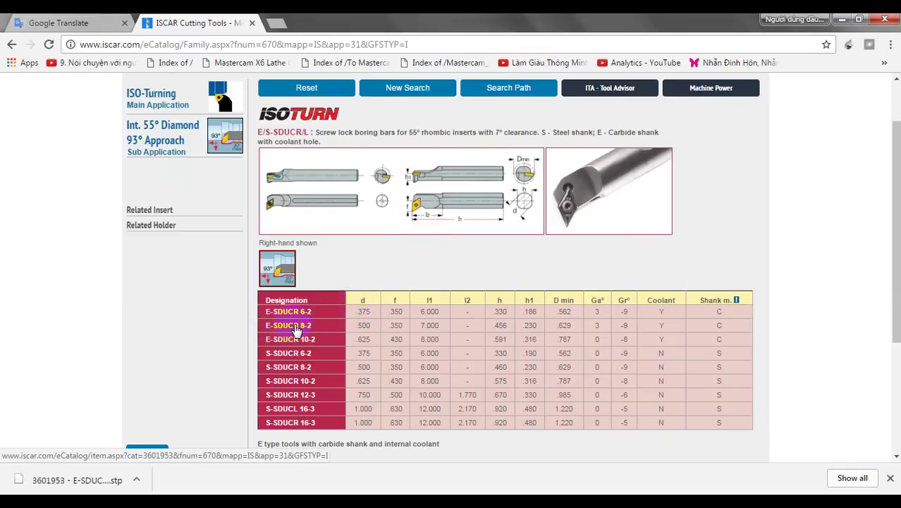
left_click_drag(357, 325, 724, 328)
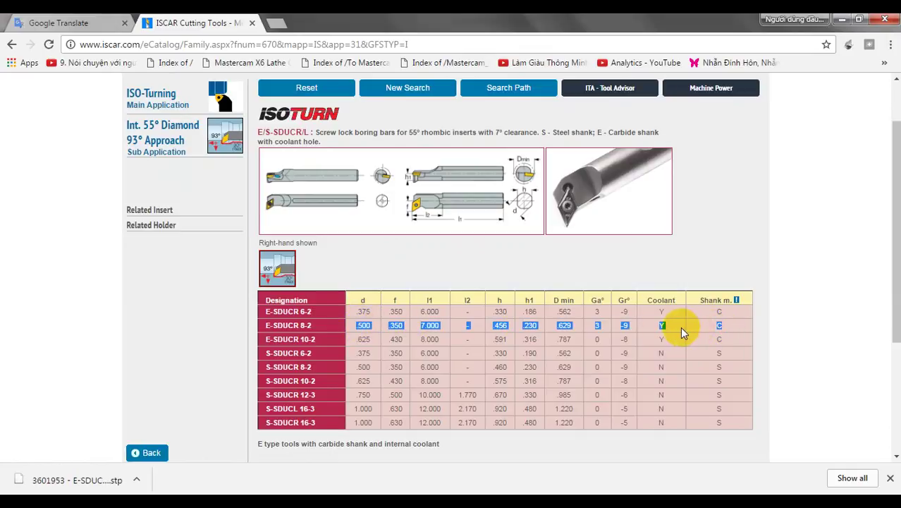
- Open the item page of the E-SDUCR 8-2 boring bar and look over its dimensions, model files and spare parts
left_click(289, 329)
scroll(504, 343, "down", 3)
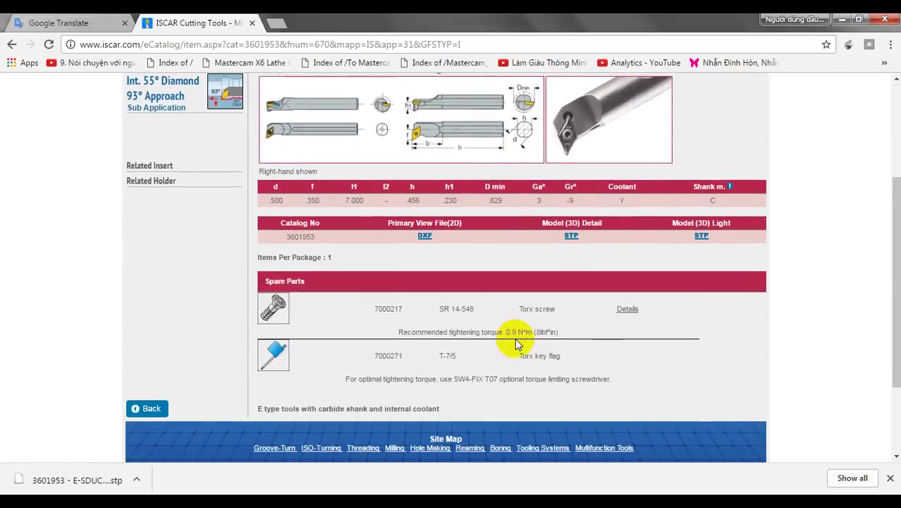
scroll(515, 338, "up", 3)
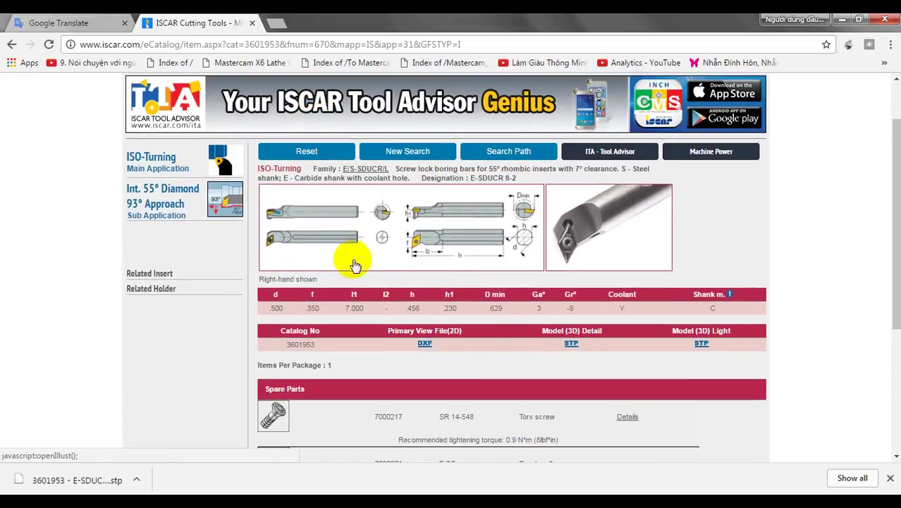
scroll(469, 297, "down", 2)
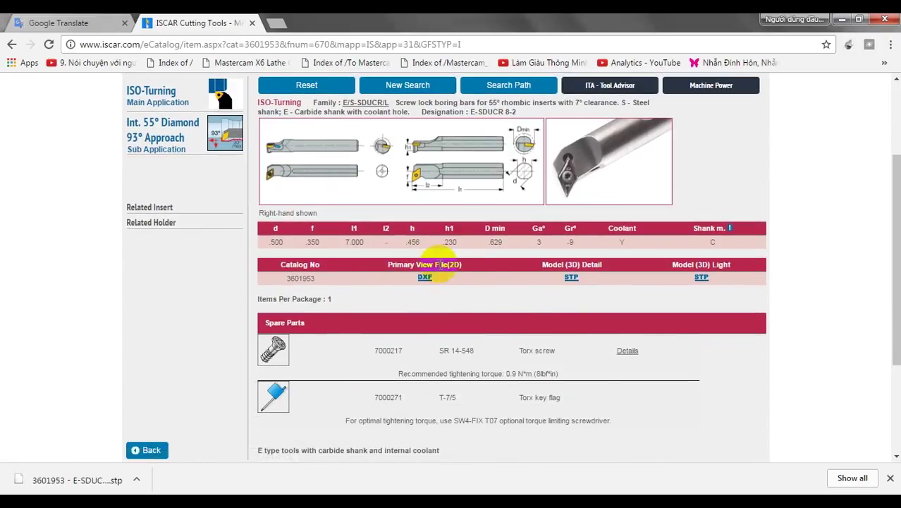
- Highlight the 2D view file and 3D model headings in the boring bar's download table
left_click_drag(388, 266, 458, 265)
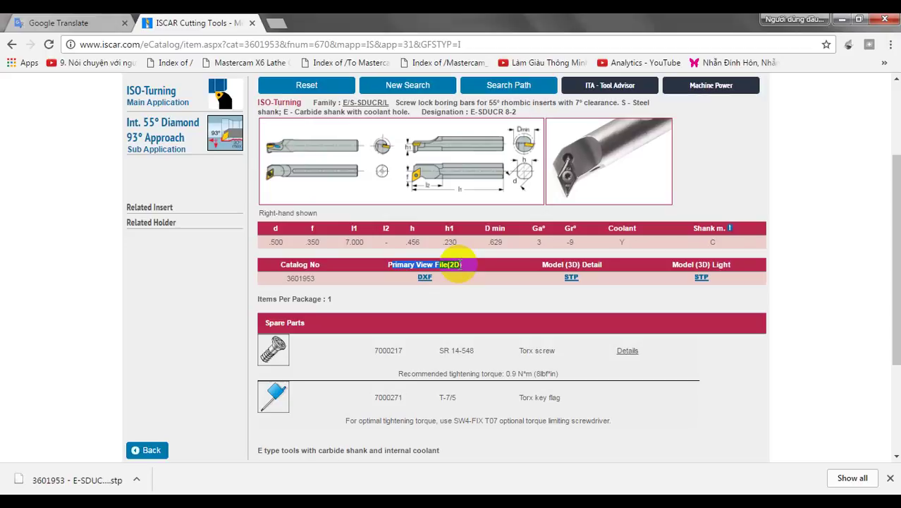
left_click(274, 504)
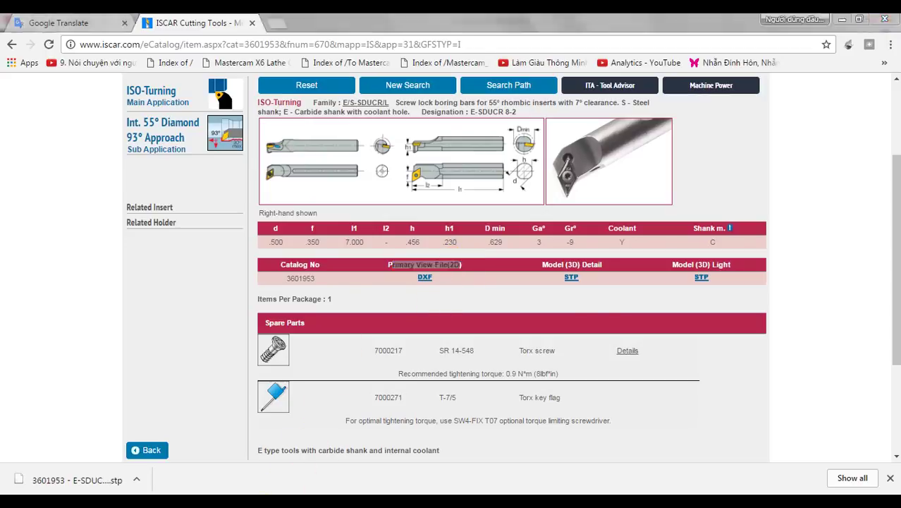
scroll(309, 271, "down", 1)
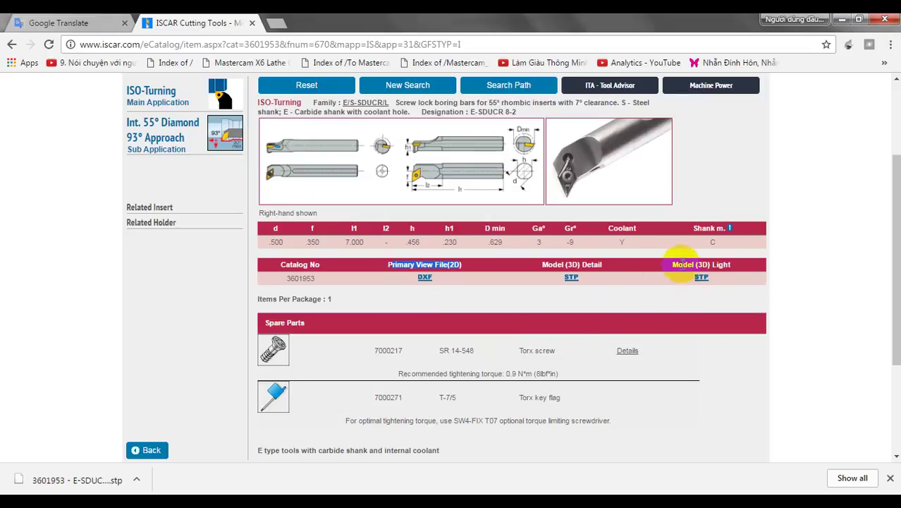
left_click_drag(672, 265, 725, 267)
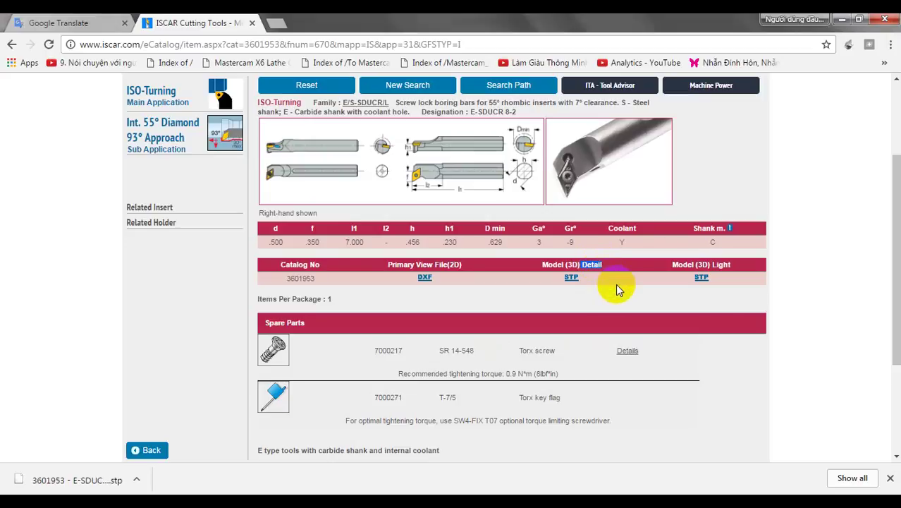
- Save the boring bar's light 3D model to the Desktop as an STP file named ISCAR BORING BAR
right_click(702, 280)
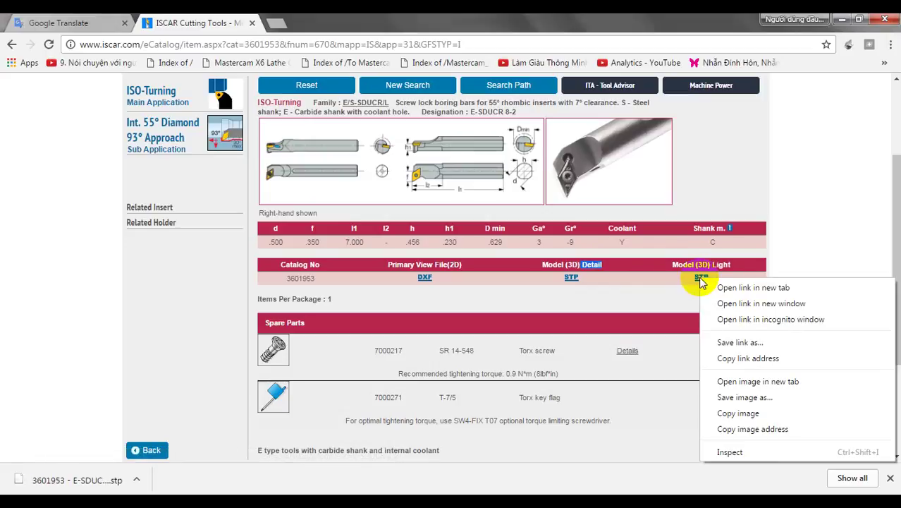
left_click(741, 345)
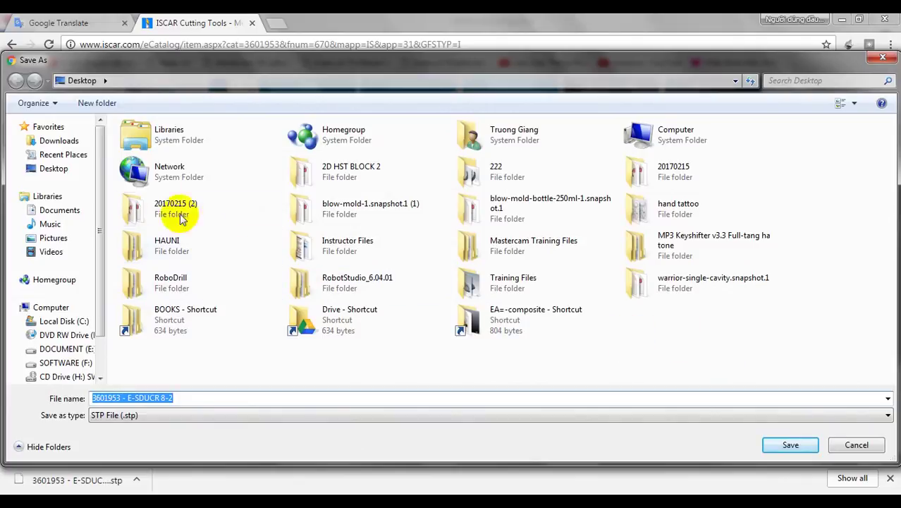
left_click(207, 400)
left_click_drag(207, 400, 90, 386)
type("I")
key("BackSpace")
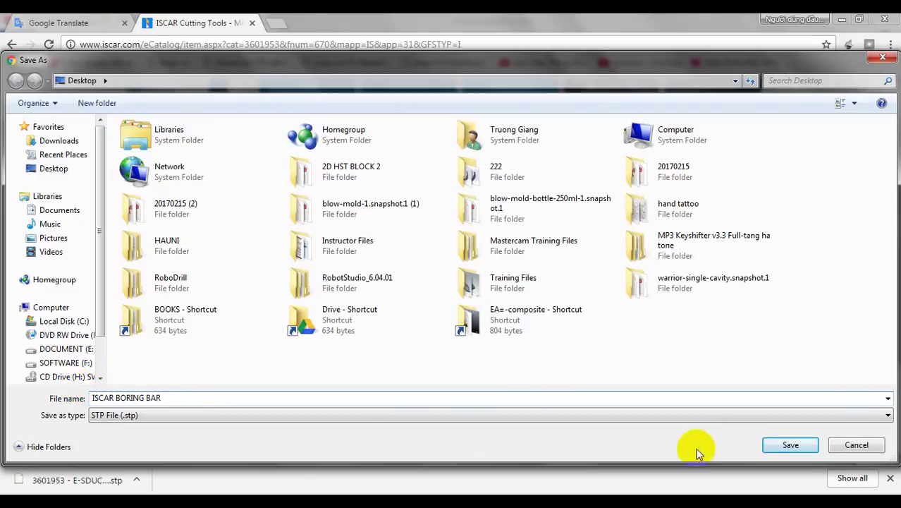
left_click(794, 446)
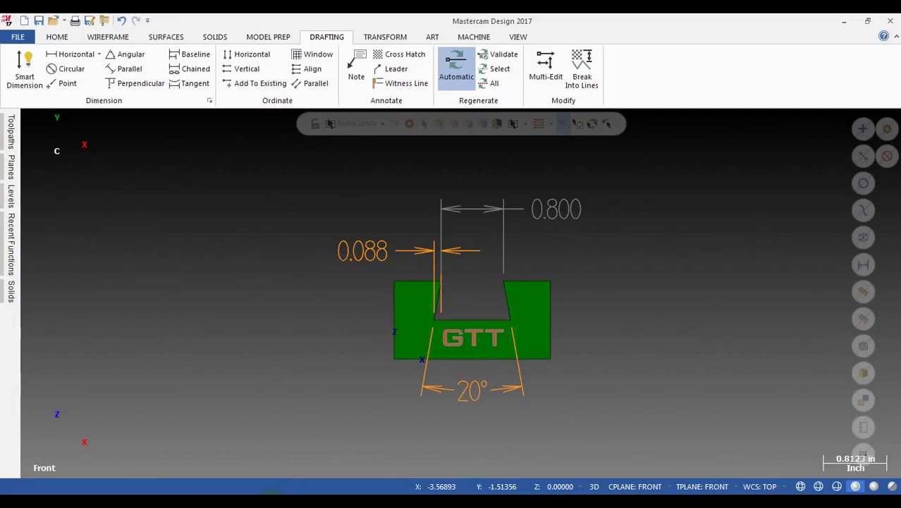
- Switch to Mastercam and merge ISCAR BORING BAR.stp from the Desktop into the current part
left_click(520, 343)
mouse_move(520, 343)
middle_mouse_down()
mouse_move(529, 317)
mouse_move(497, 332)
mouse_move(527, 334)
mouse_move(93, 98)
middle_mouse_up()
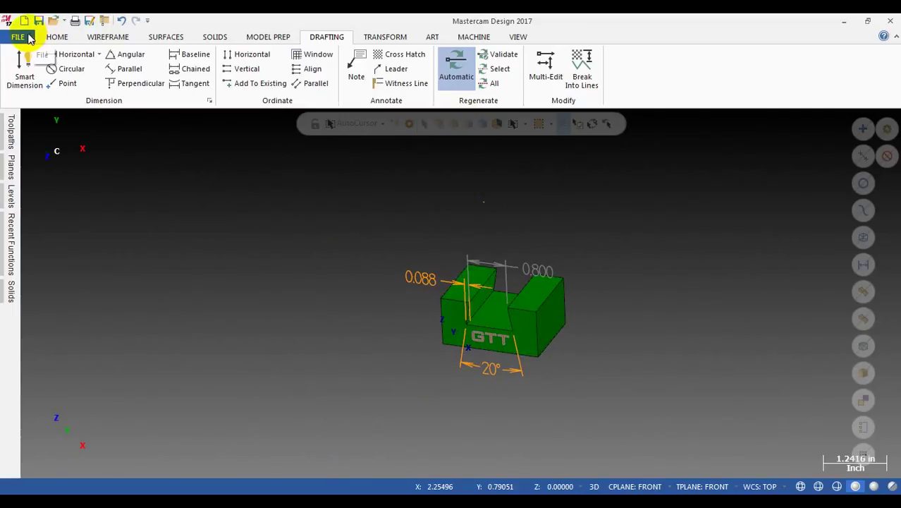
left_click(21, 37)
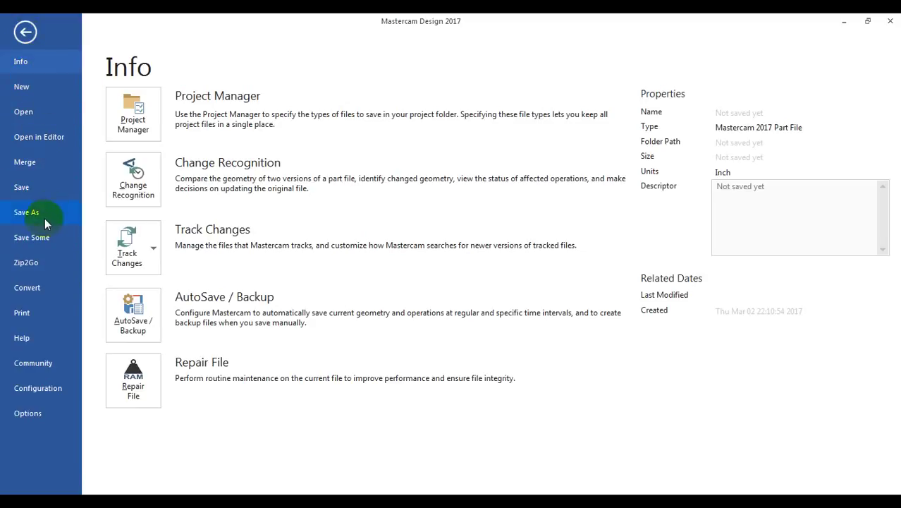
left_click(28, 164)
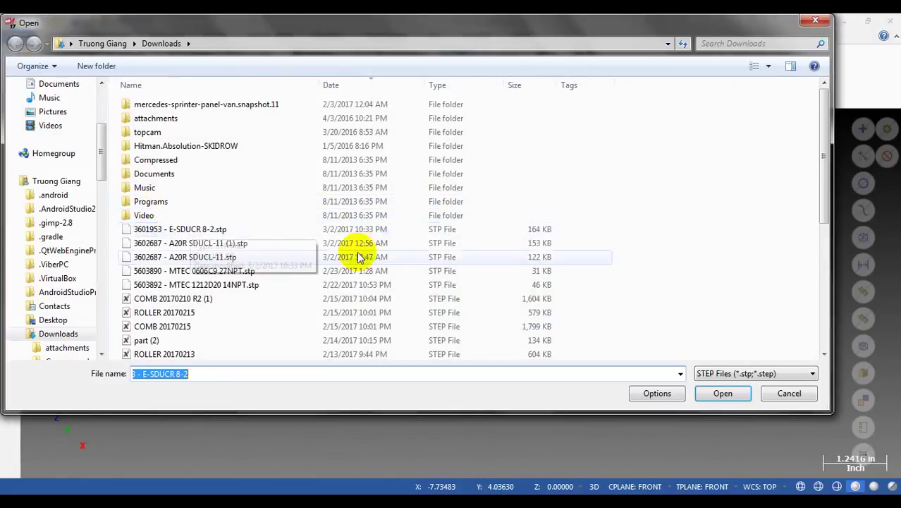
left_click(69, 43)
left_click(81, 60)
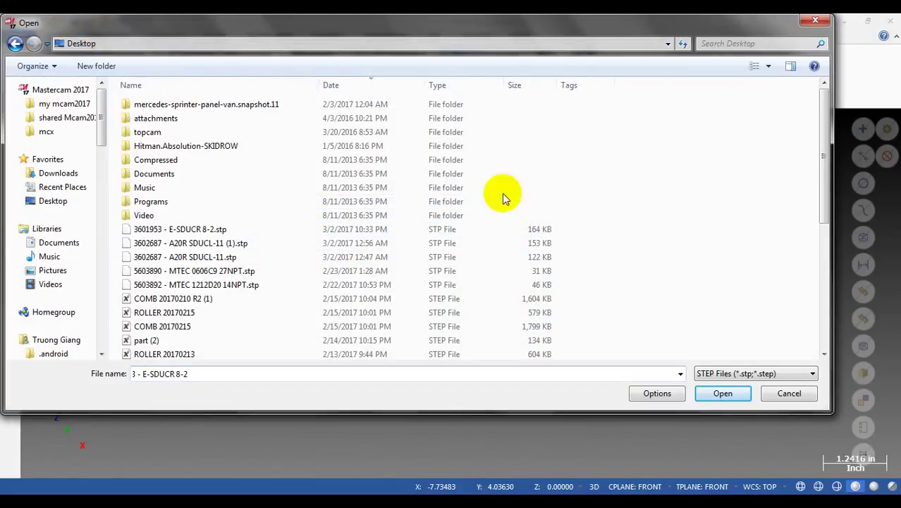
left_click(692, 288)
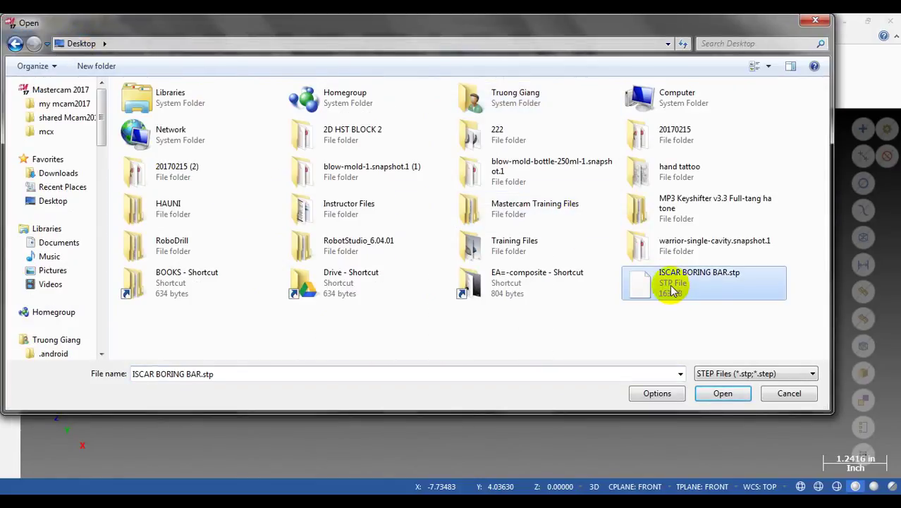
double_click(672, 289)
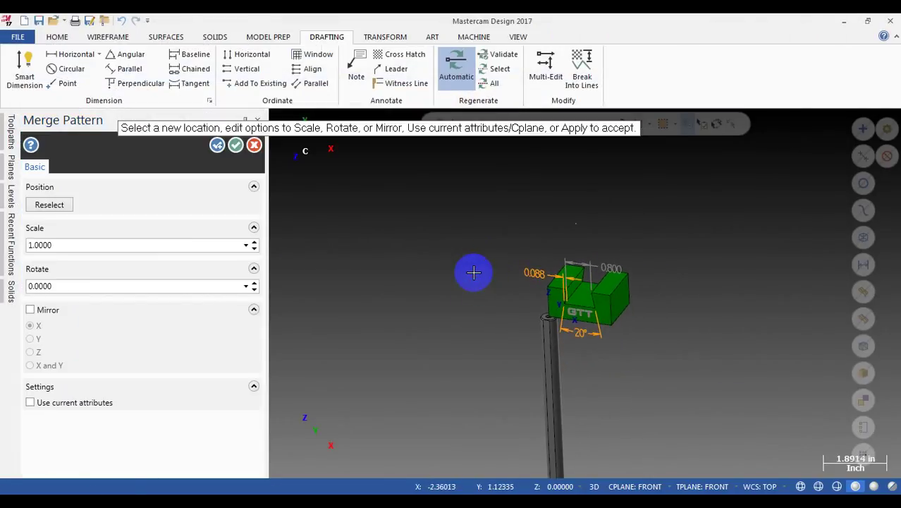
- Inspect the merged boring bar down to its insert tip and accept the merge with scale 1 and rotation 0
mouse_move(542, 404)
middle_mouse_down()
mouse_move(663, 427)
mouse_move(436, 399)
mouse_move(649, 338)
mouse_move(555, 368)
mouse_move(587, 382)
middle_mouse_up()
scroll(714, 375, "up", 4)
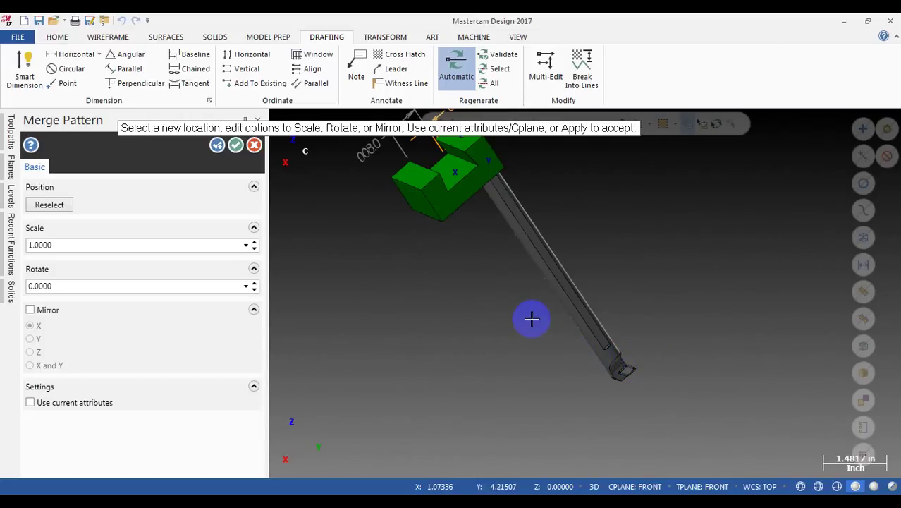
mouse_move(536, 319)
middle_mouse_down()
mouse_move(634, 311)
mouse_move(545, 298)
mouse_move(509, 308)
mouse_move(600, 326)
mouse_move(597, 375)
mouse_move(554, 368)
mouse_move(535, 325)
mouse_move(580, 327)
mouse_move(509, 314)
mouse_move(574, 383)
mouse_move(622, 380)
mouse_move(517, 389)
mouse_move(585, 403)
middle_mouse_up()
scroll(589, 385, "up", 5)
scroll(585, 402, "up", 5)
middle_click_drag(543, 347, 417, 355)
scroll(561, 403, "down", 2)
scroll(557, 375, "up", 2)
scroll(398, 358, "up", 2)
left_click(236, 145)
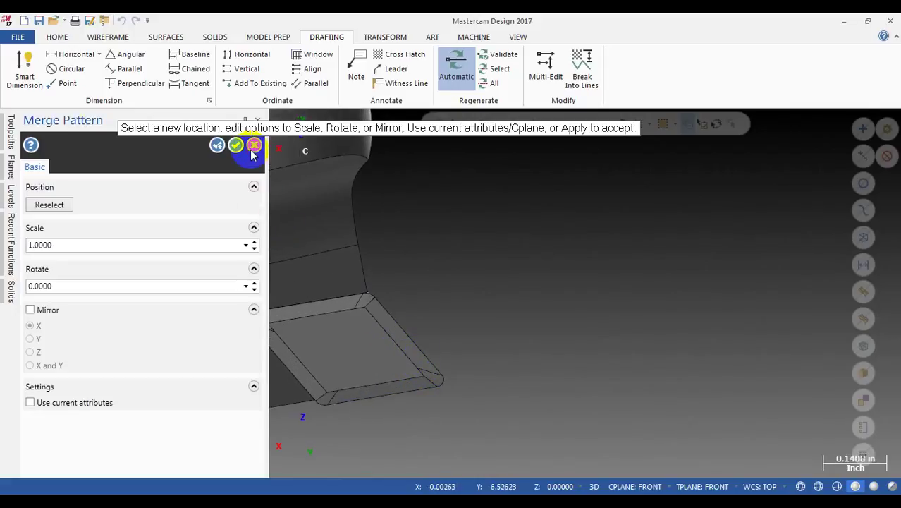
- Analyze the arc edge at the insert's outer cutting corner to check its nose radius
left_click(59, 36)
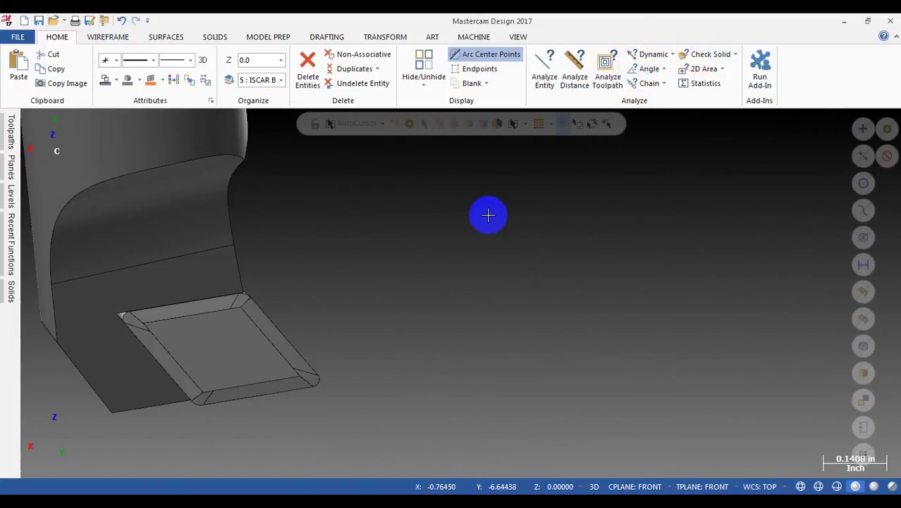
left_click(486, 215)
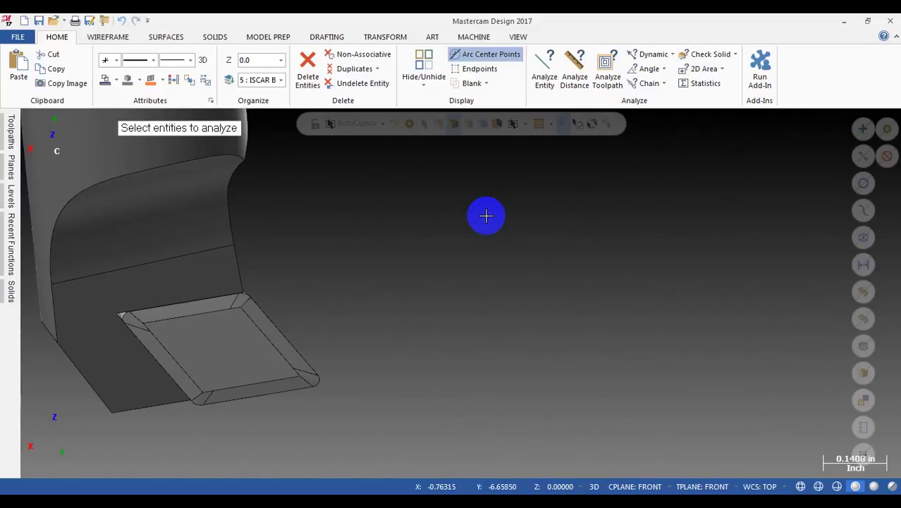
left_click(319, 385)
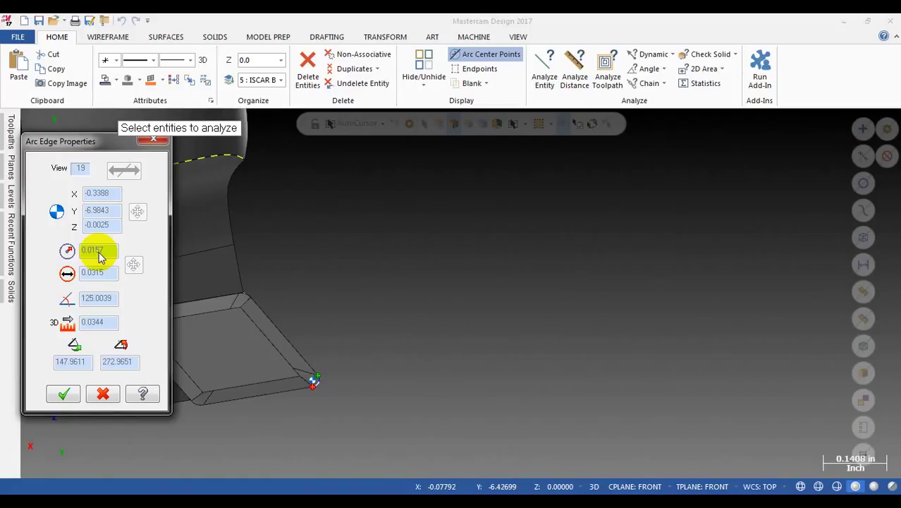
left_click(158, 143)
scroll(624, 426, "down", 6)
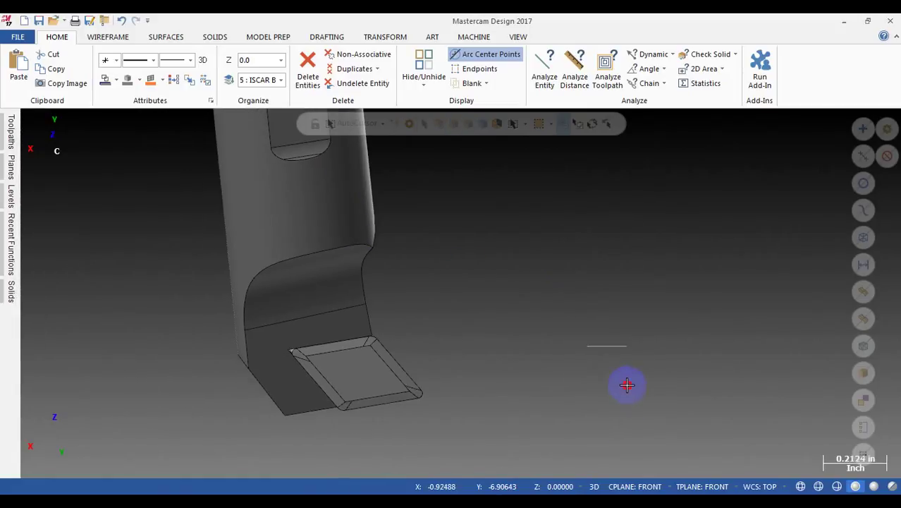
- Examine the merged boring bar's position and orientation relative to the slotted block from several angles
scroll(614, 409, "down", 15)
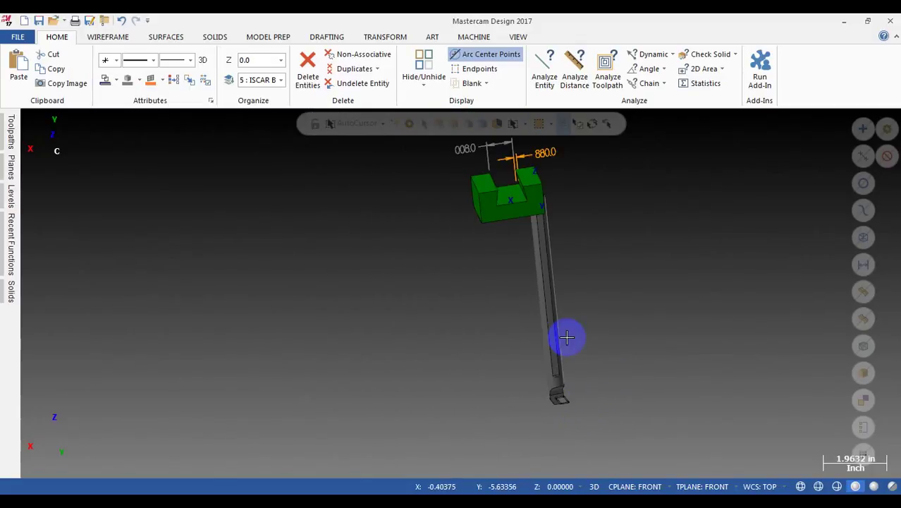
middle_click_drag(610, 337, 597, 378)
scroll(597, 378, "up", 2)
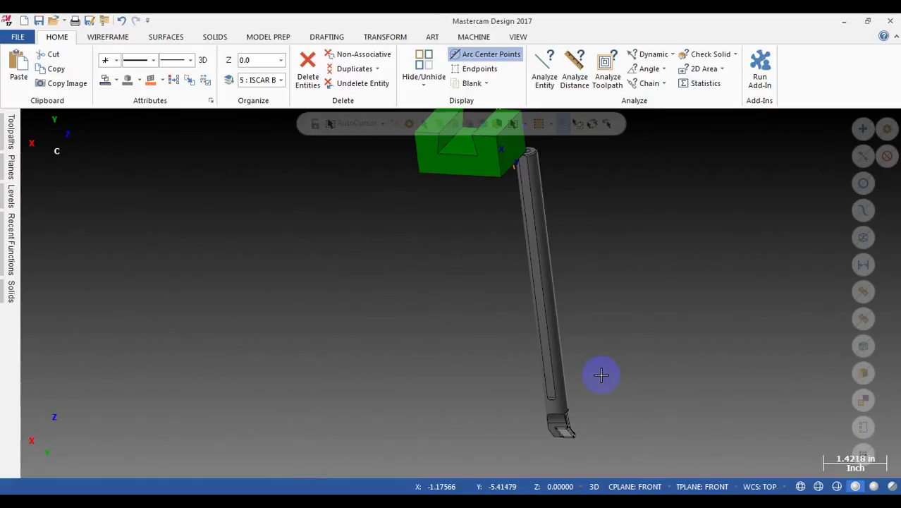
middle_click_drag(597, 367, 477, 187)
scroll(492, 191, "up", 3)
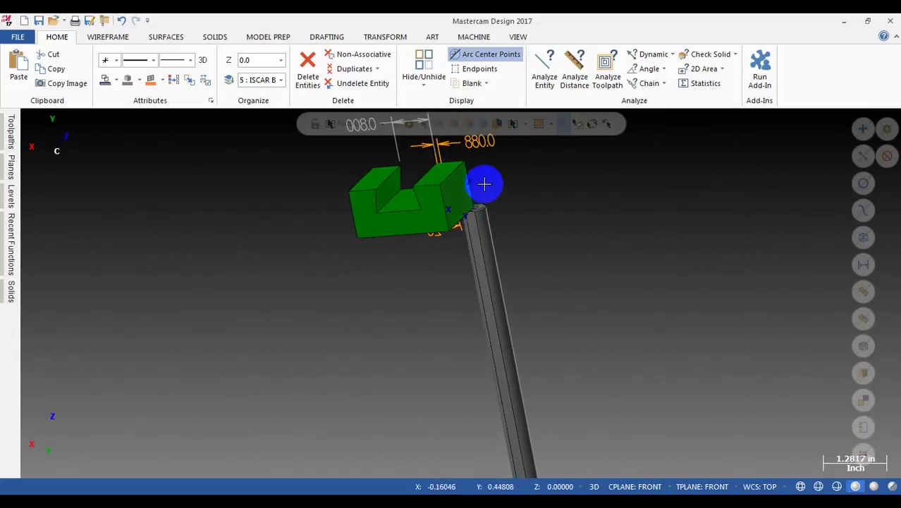
scroll(471, 183, "down", 2)
middle_click_drag(553, 311, 451, 204)
scroll(450, 214, "up", 2)
scroll(450, 213, "up", 3)
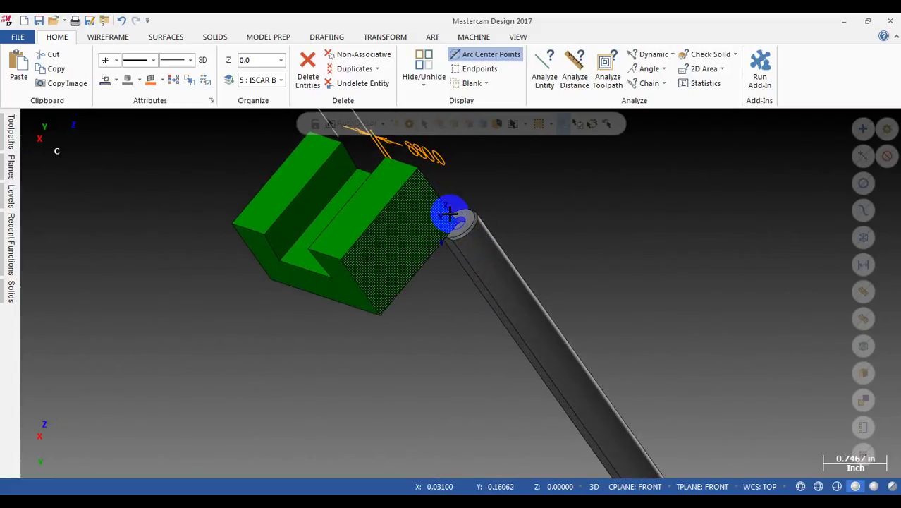
scroll(448, 210, "down", 5)
mouse_move(477, 255)
middle_mouse_down()
mouse_move(518, 224)
mouse_move(501, 220)
middle_mouse_up()
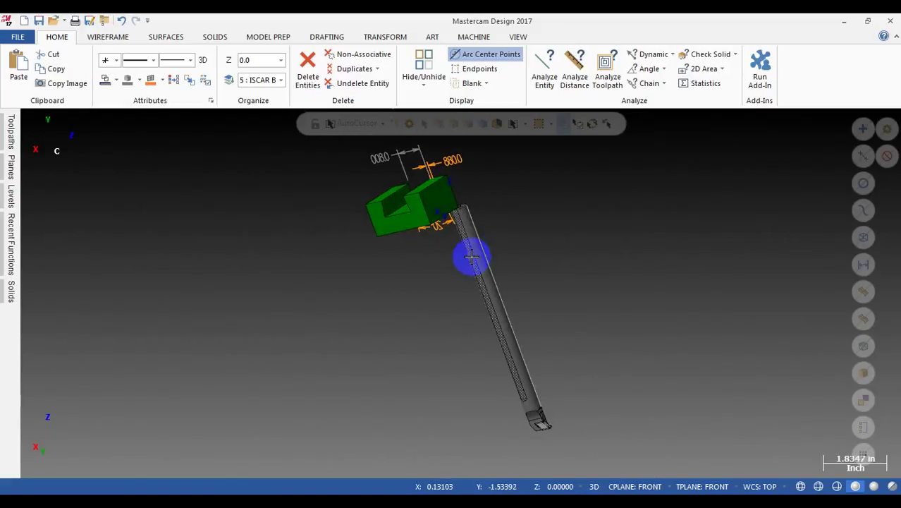
- In the front view, move the boring bar clear above the slotted block with a Dynamic transform in Move mode
left_click(474, 256)
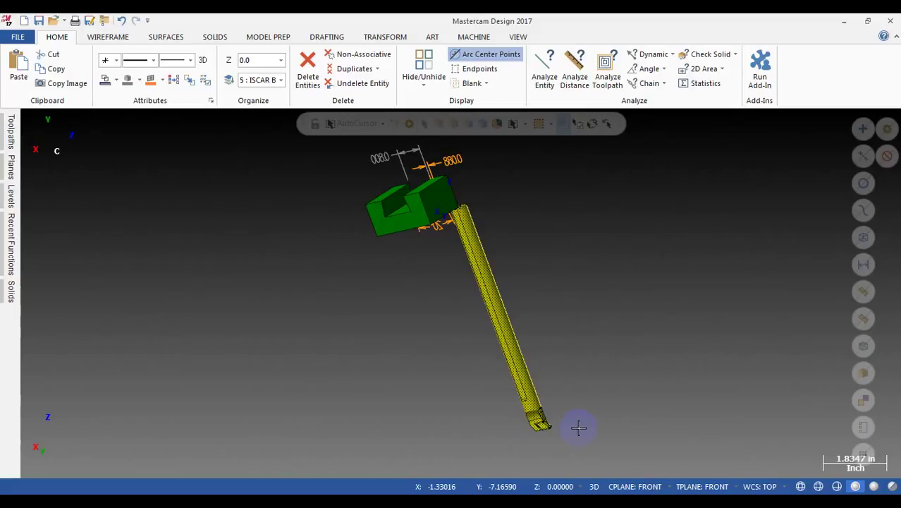
key("alt+2")
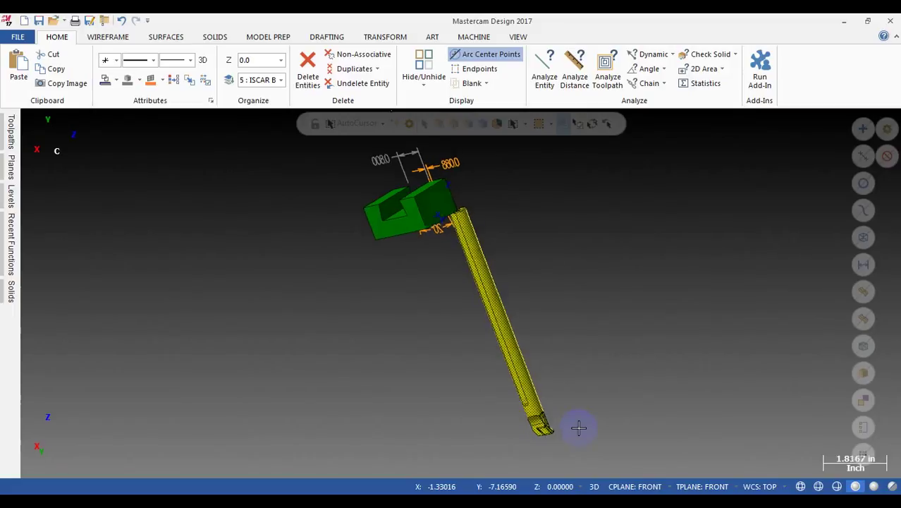
scroll(415, 201, "down", 4)
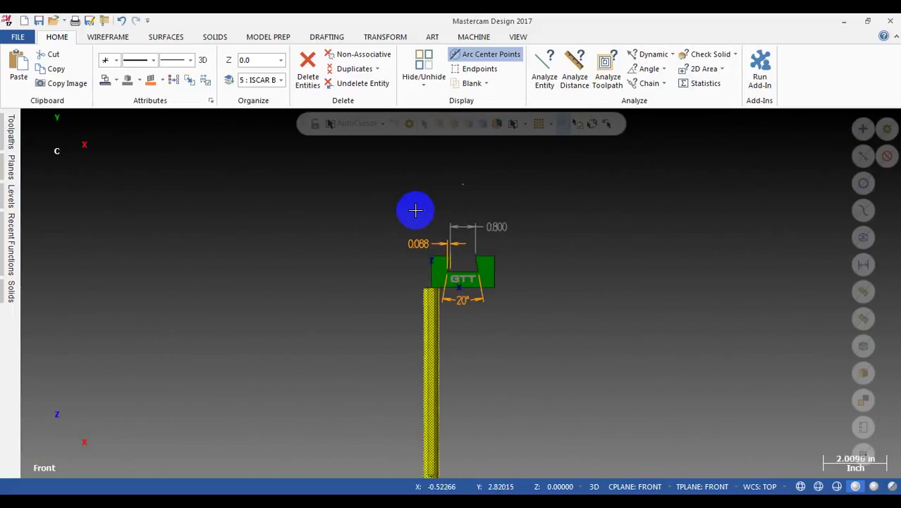
scroll(435, 341, "up", 1)
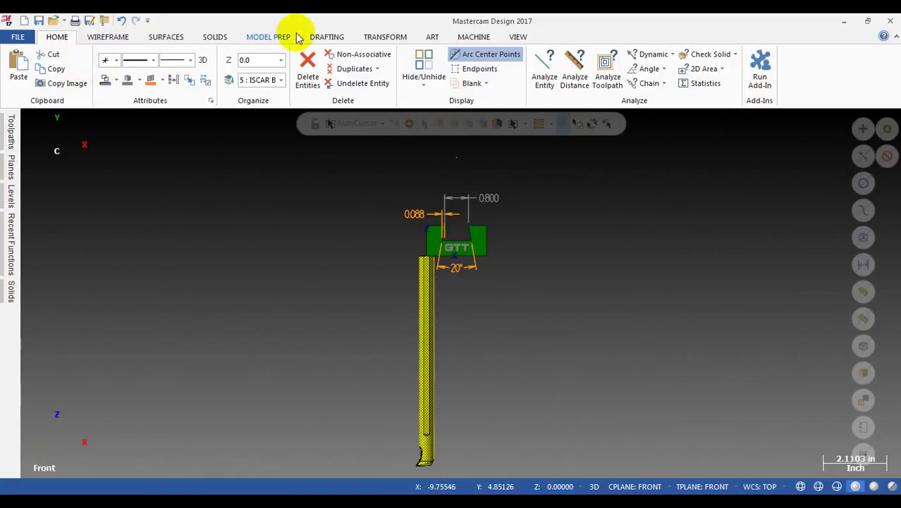
left_click(388, 36)
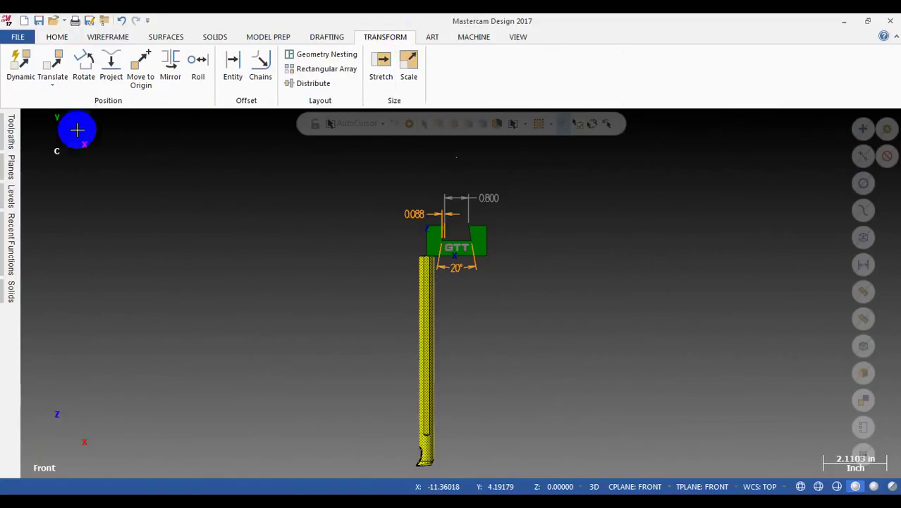
left_click(21, 67)
left_click(449, 297)
left_click(449, 296)
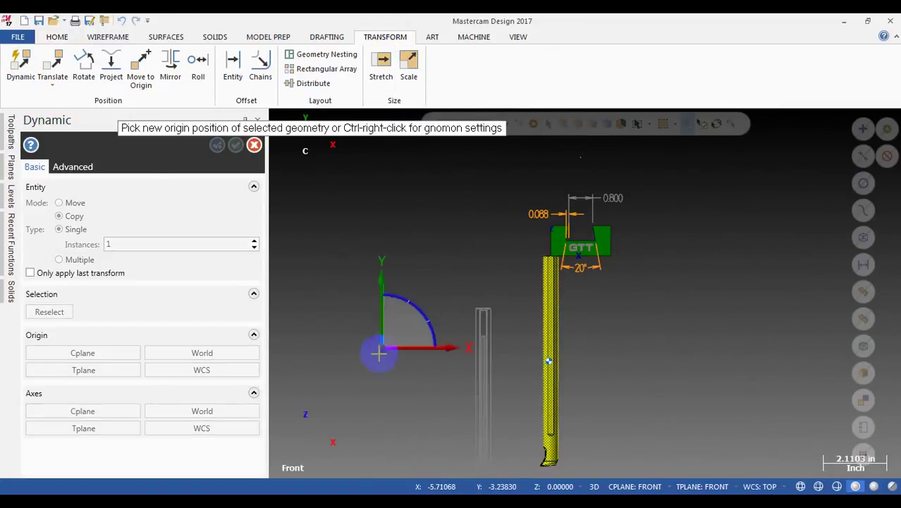
scroll(380, 370, "down", 5)
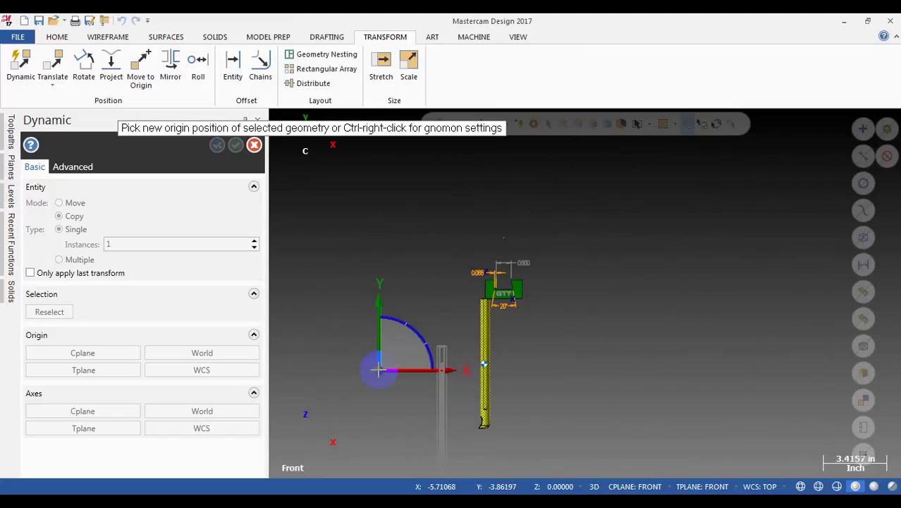
key("Escape")
left_click(83, 202)
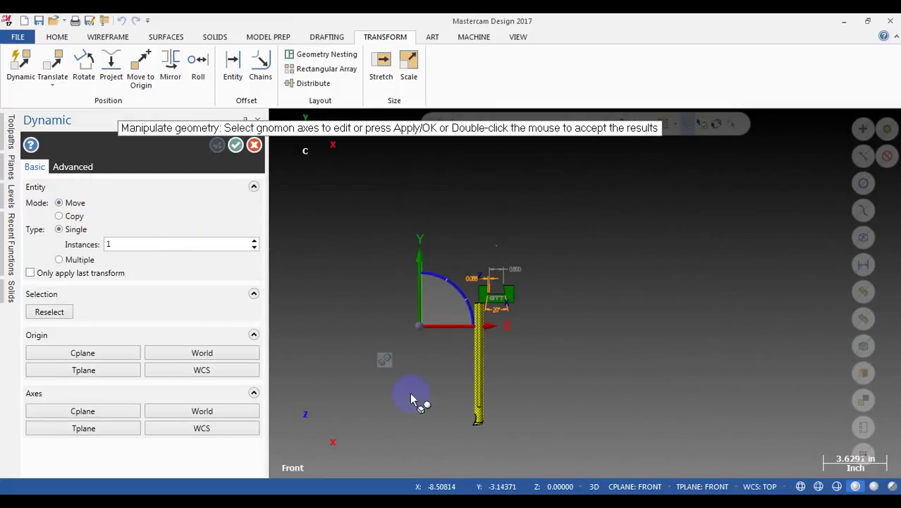
left_click(420, 325)
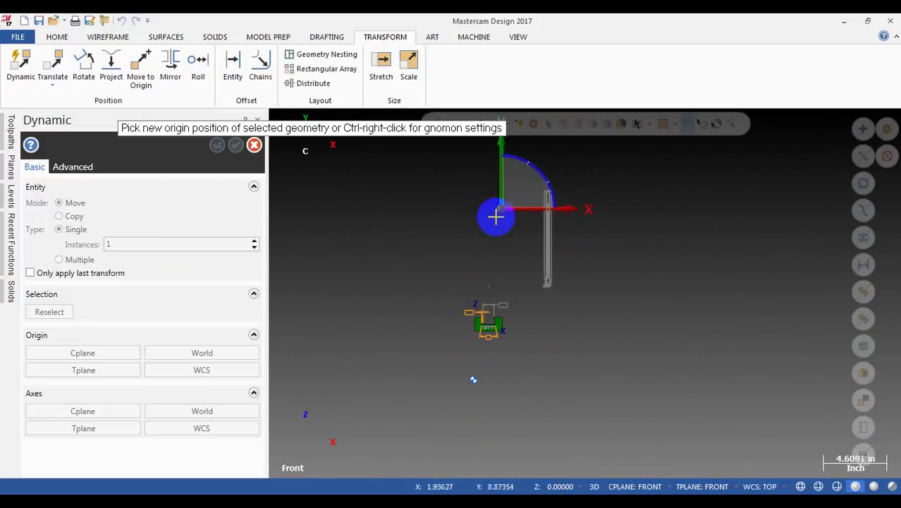
left_click(477, 238)
key("Return")
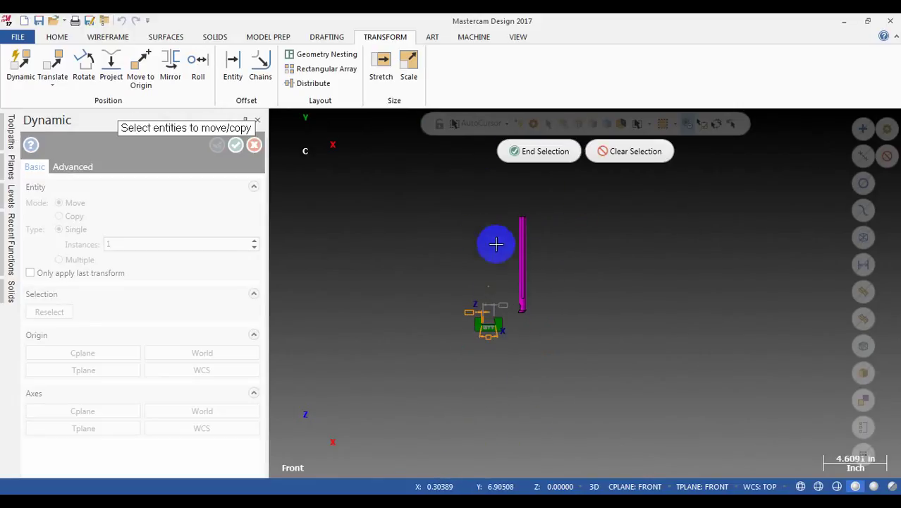
- Move the boring bar down into the slot so its insert tip sits in the undercut corner beside the 0.088 dimension
scroll(572, 268, "up", 2)
left_click(430, 165)
scroll(386, 412, "up", 4)
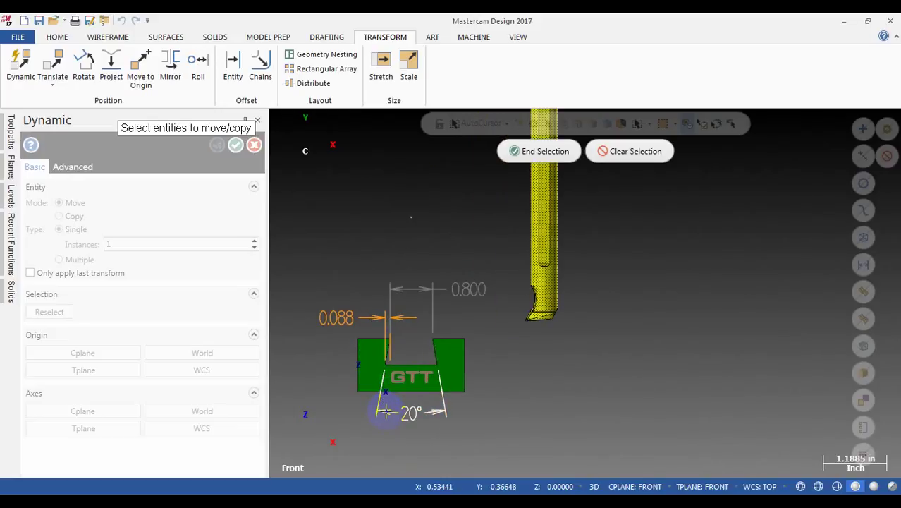
key("Return")
left_click(595, 303)
scroll(581, 329, "up", 1)
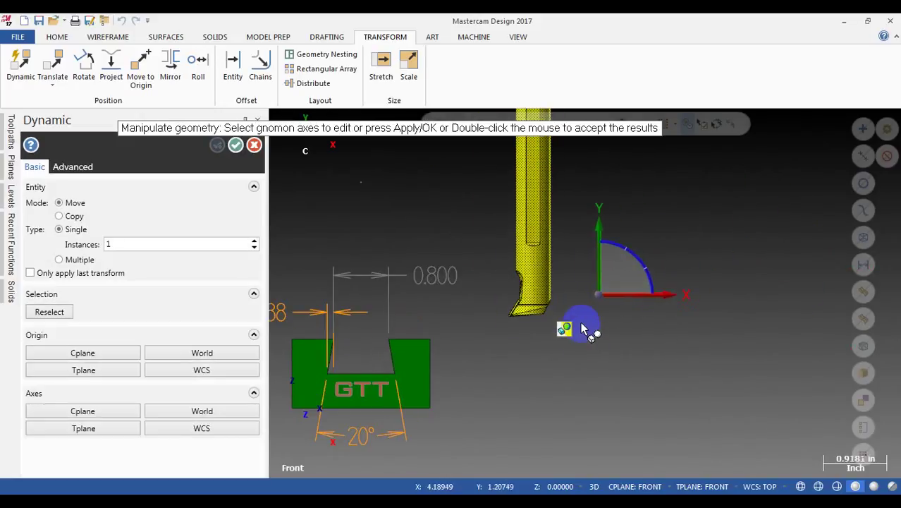
left_click(599, 293)
scroll(408, 324, "up", 1)
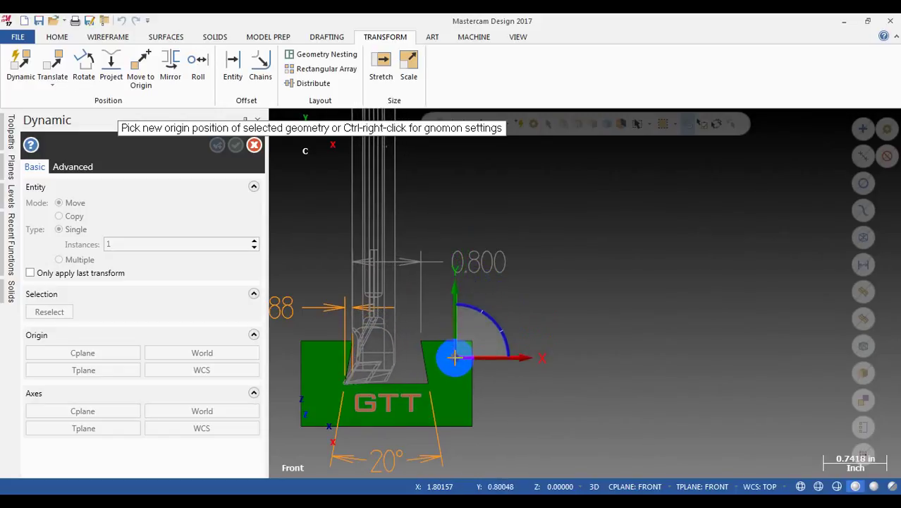
scroll(455, 358, "up", 2)
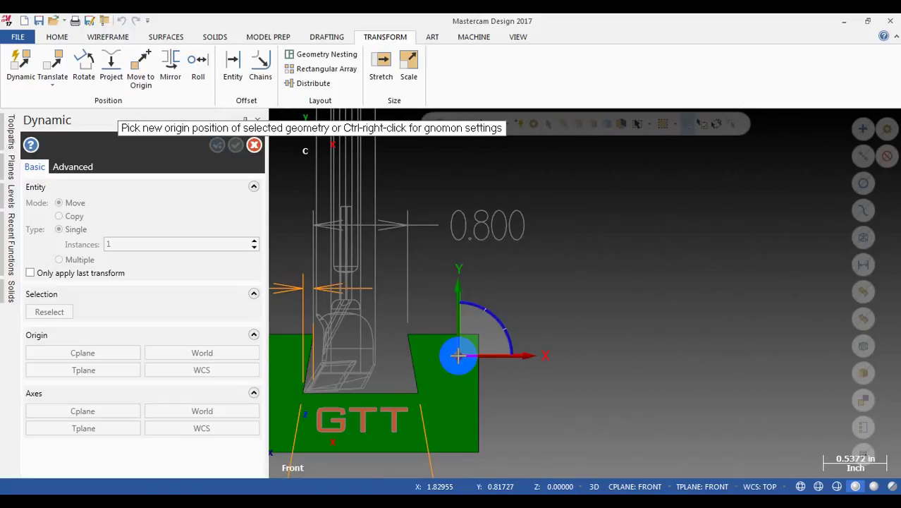
left_click(459, 356)
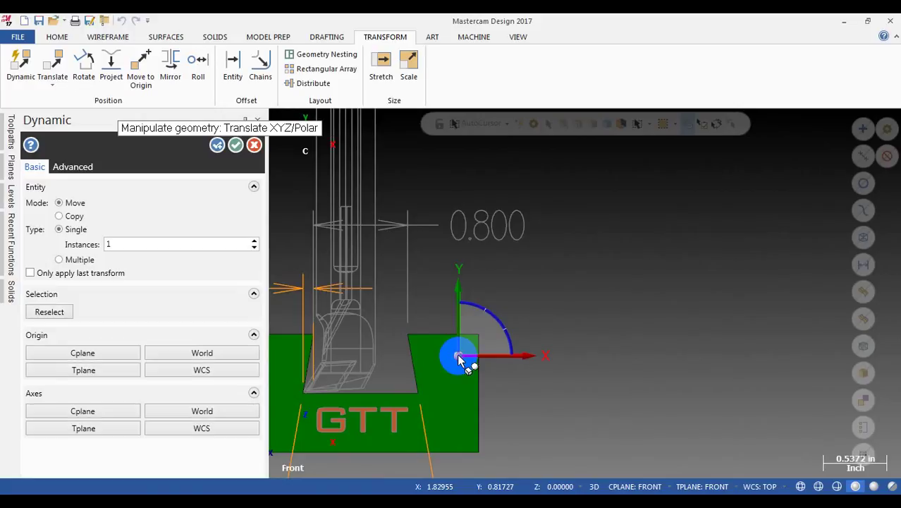
left_click(236, 145)
- Inspect the clearance of the insert's nose and the bar's shank against the slot's undercut corner and walls
scroll(171, 398, "up", 3)
scroll(334, 365, "up", 5)
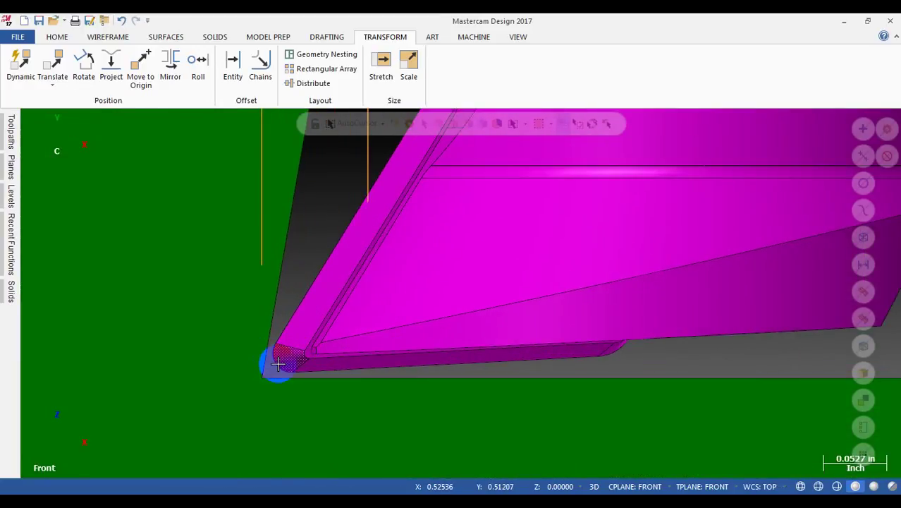
scroll(275, 363, "down", 4)
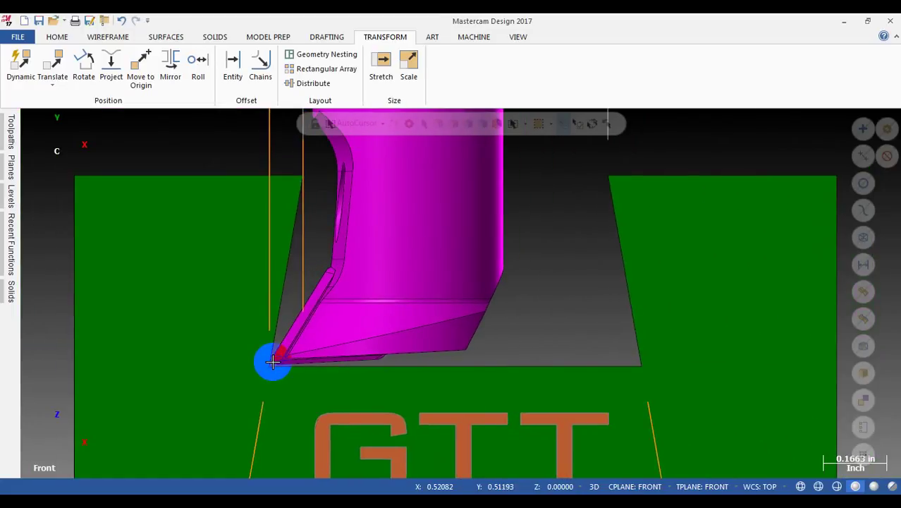
scroll(298, 325, "down", 4)
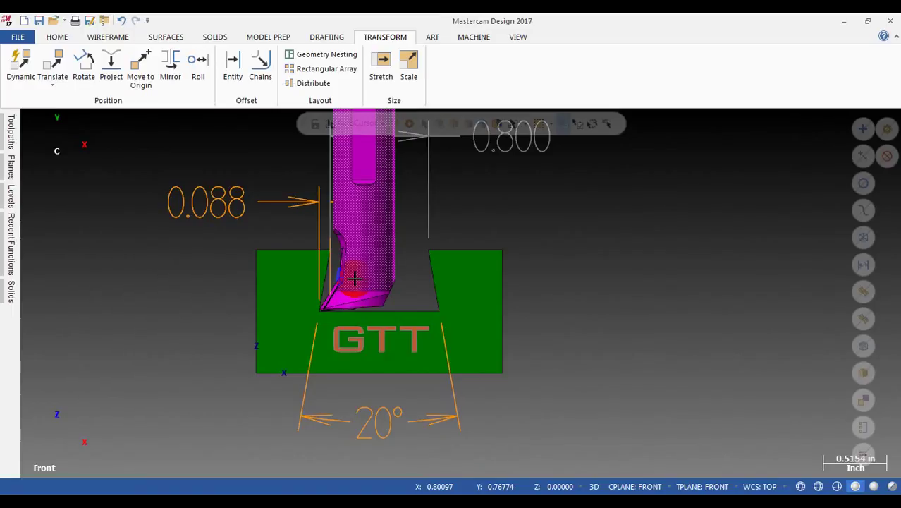
- Remove the boring bar body and its insert from the graphics view, leaving only the dimensioned slotted block
scroll(354, 279, "down", 4)
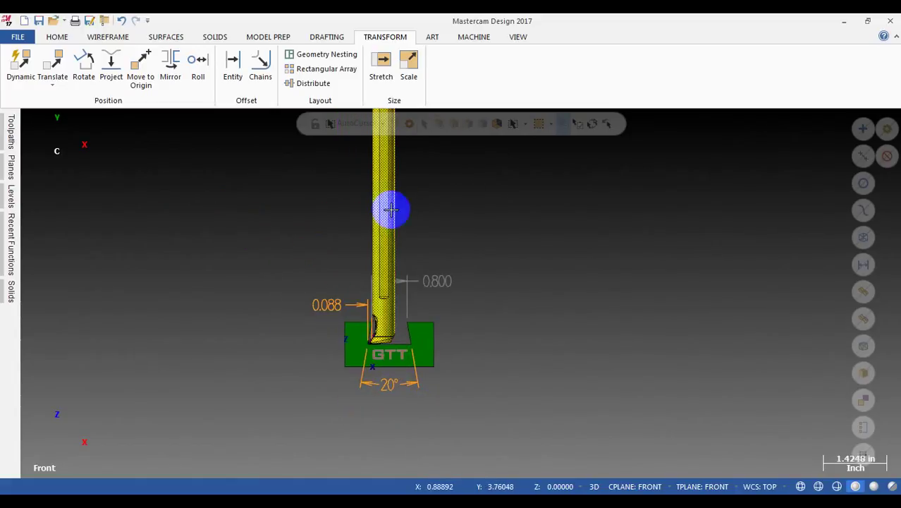
scroll(383, 350, "up", 3)
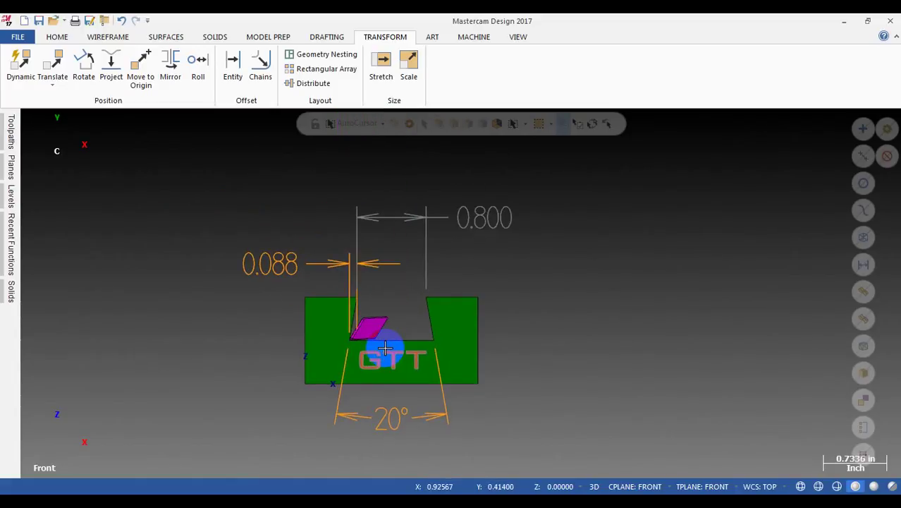
scroll(443, 328, "down", 3)
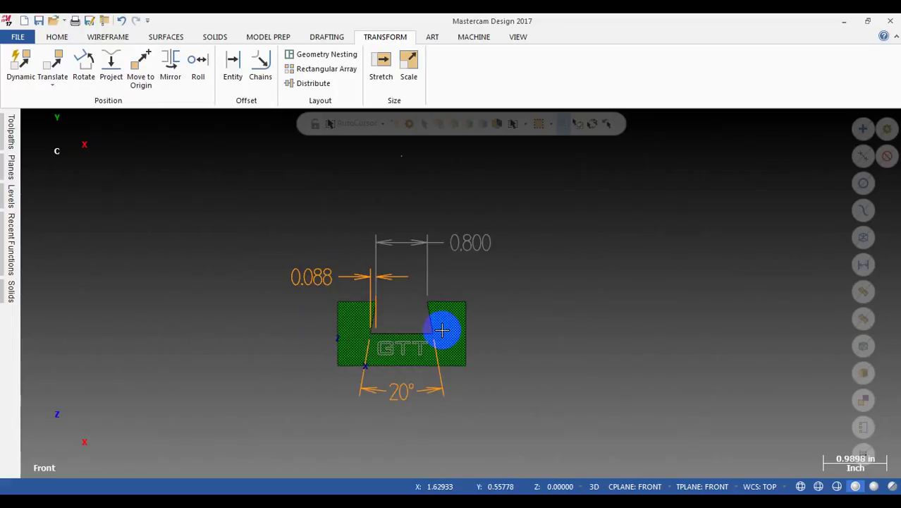
middle_click_drag(439, 318, 449, 279)
scroll(448, 278, "up", 2)
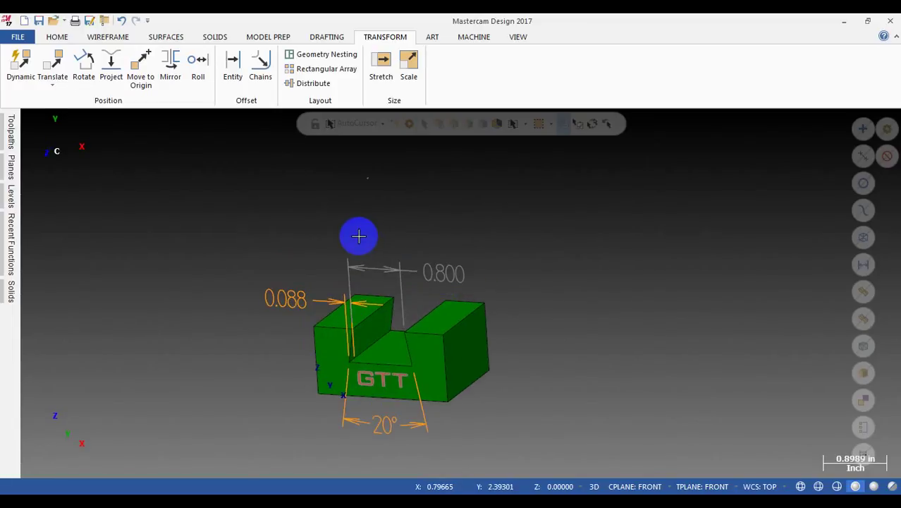
- Add the default mill machine definition to the part
left_click(60, 37)
left_click(451, 57)
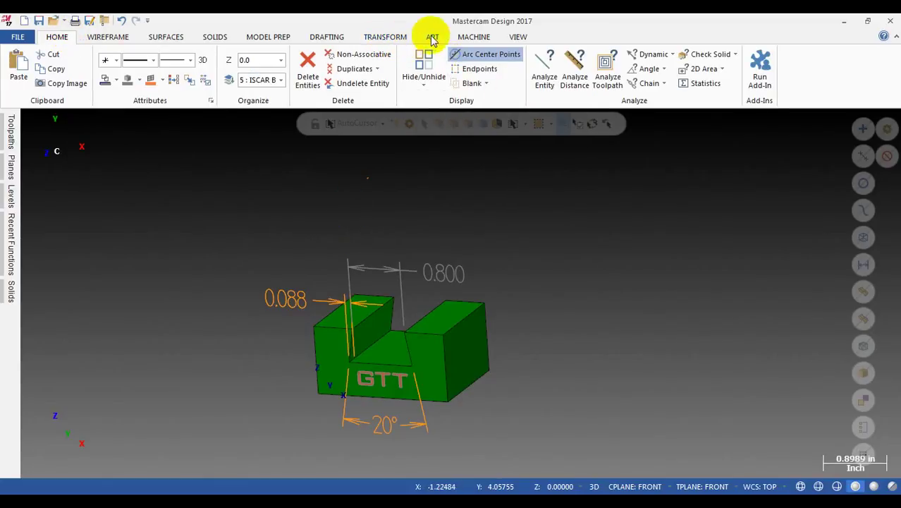
left_click(471, 37)
mouse_move(9, 127)
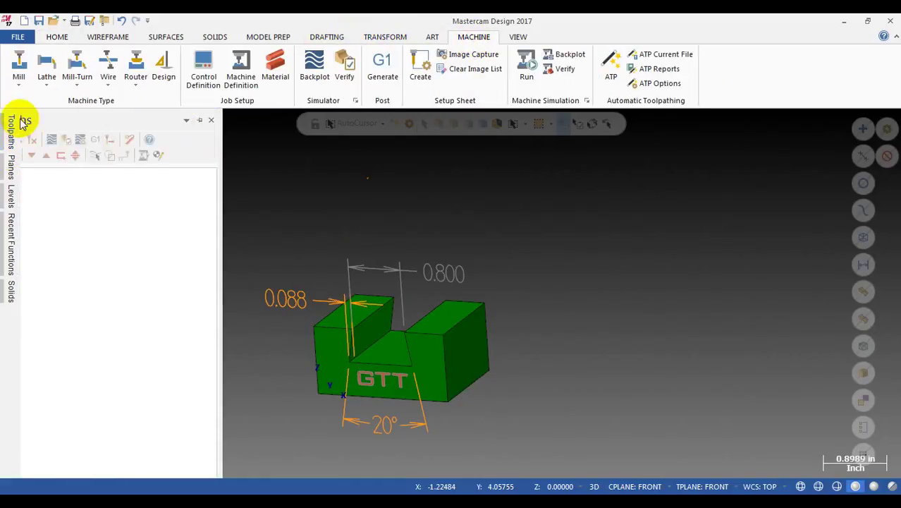
left_click(17, 86)
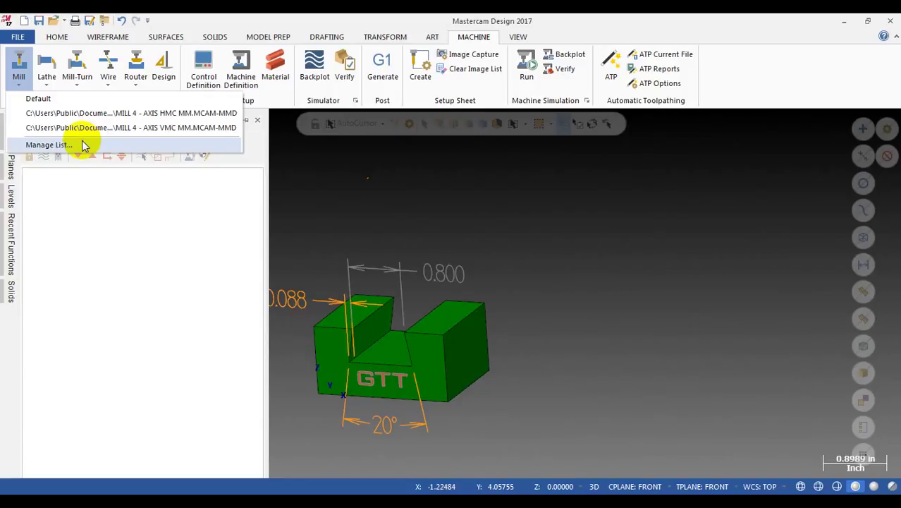
left_click(65, 99)
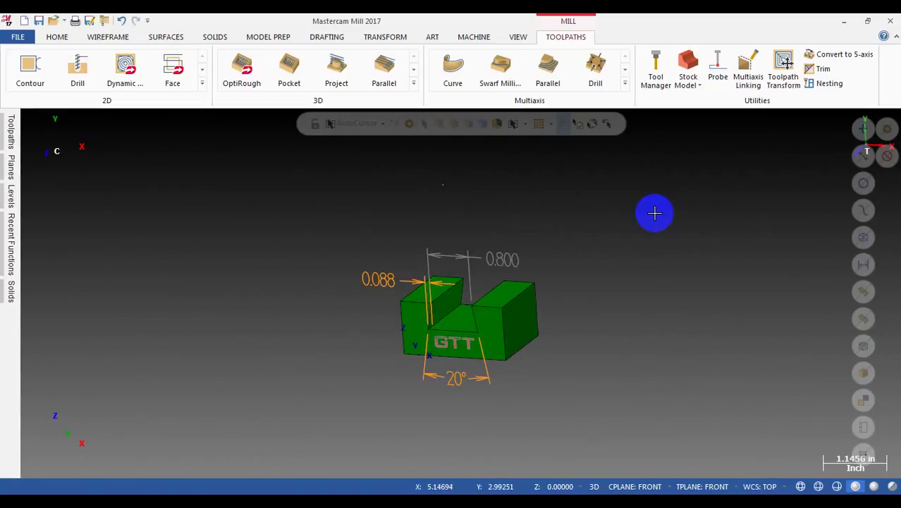
- Start a new End Mill in the Tool Manager for Machine Group-1 and proceed to defining its geometry
left_click(663, 79)
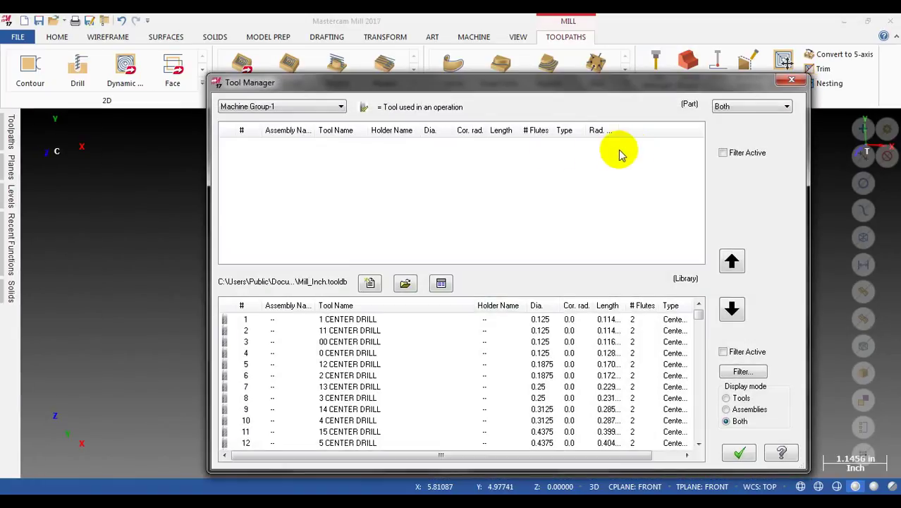
left_click(354, 143)
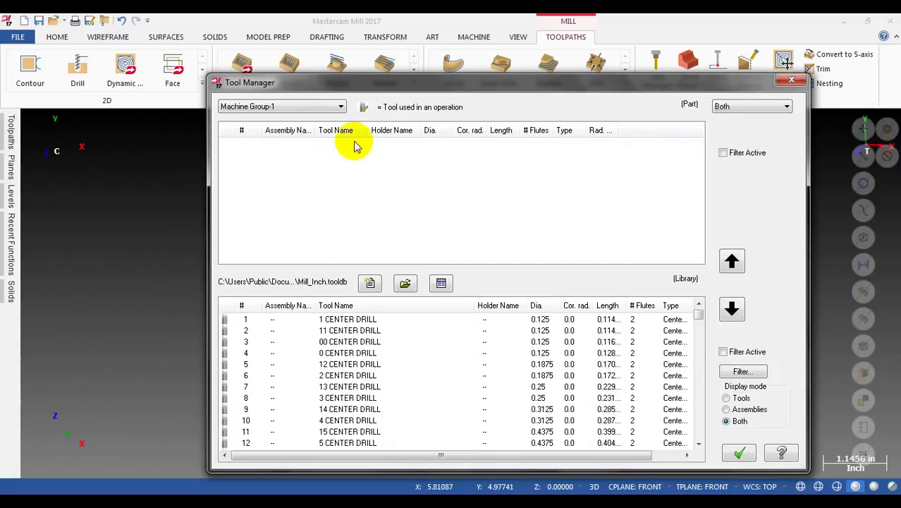
right_click(287, 180)
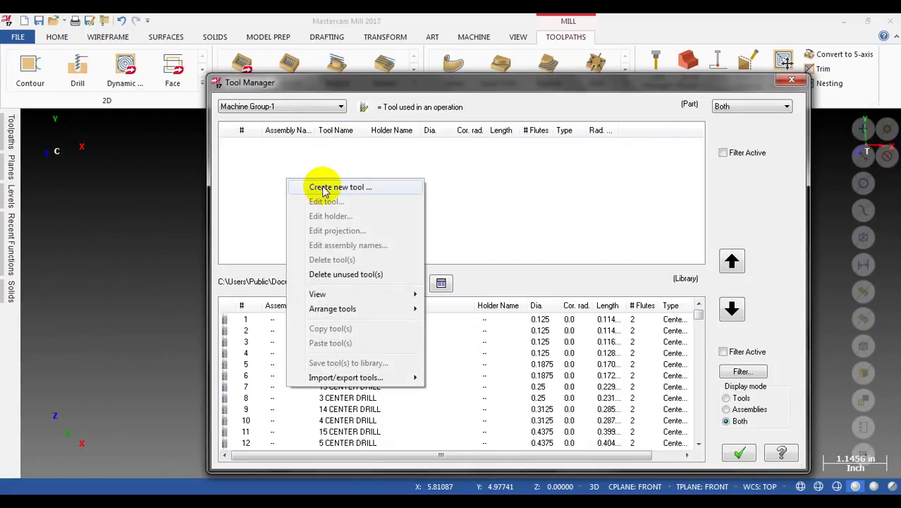
left_click(286, 165)
right_click(283, 160)
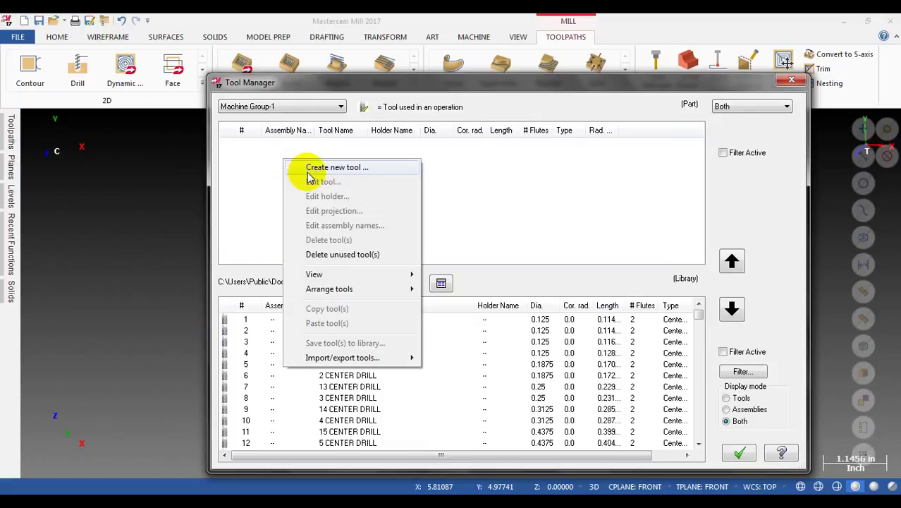
left_click(310, 169)
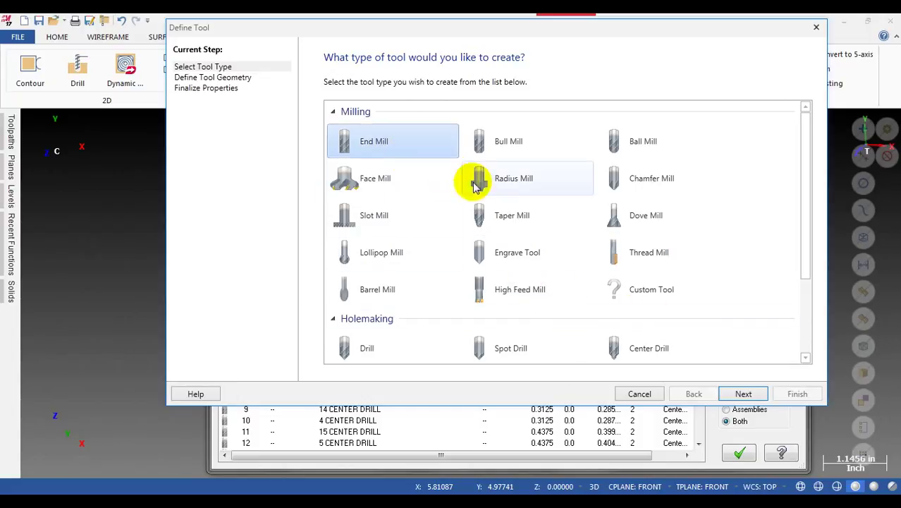
left_click(745, 395)
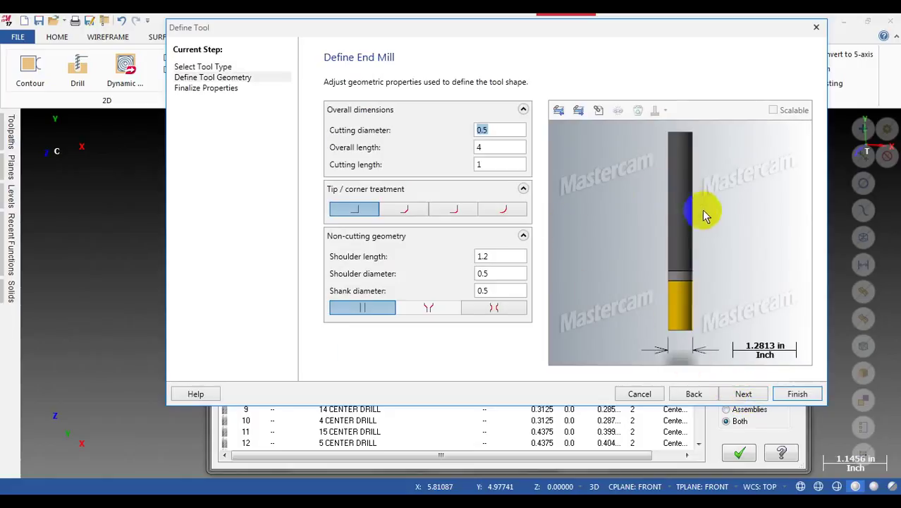
- Import ISCAR BORING BAR.stp from the Desktop as the end mill's geometry
left_click(682, 224)
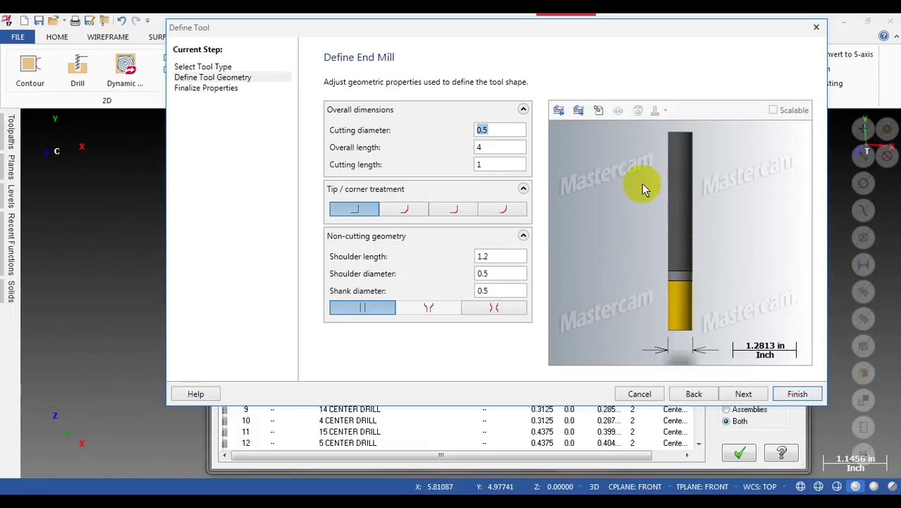
left_click(487, 147)
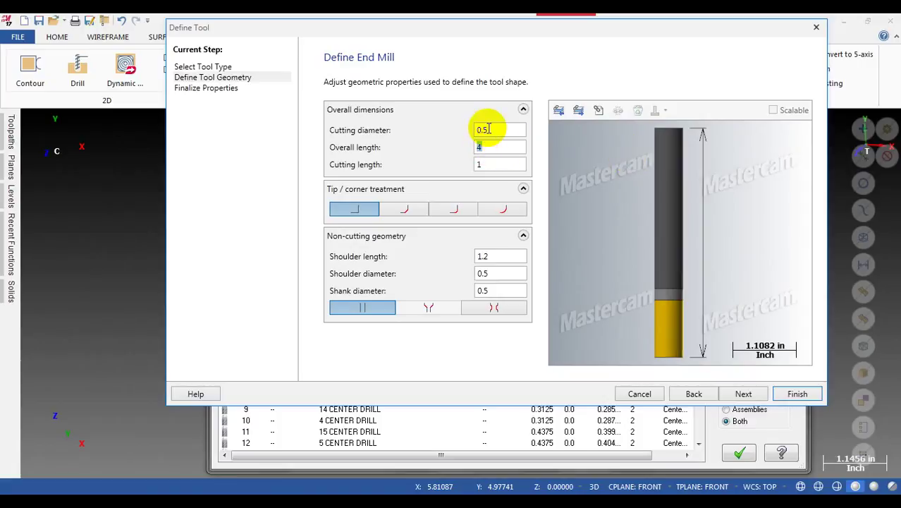
left_click(488, 129)
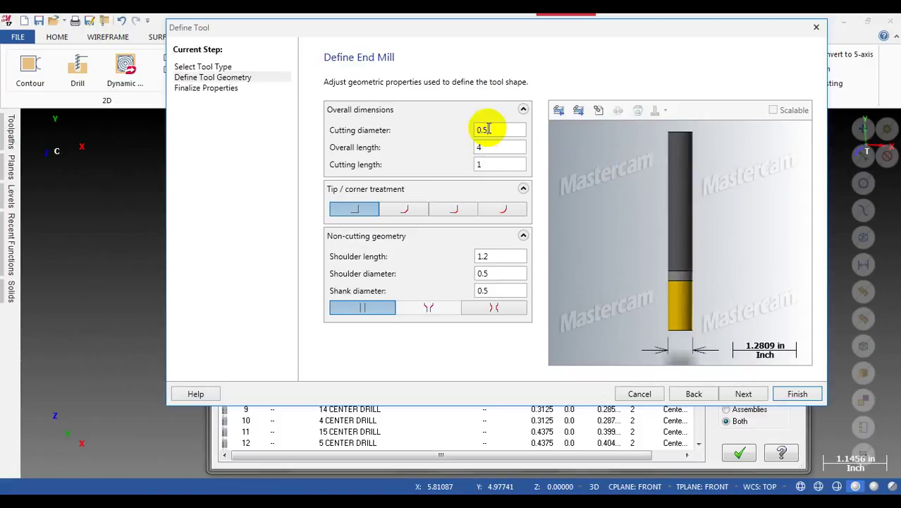
left_click(598, 111)
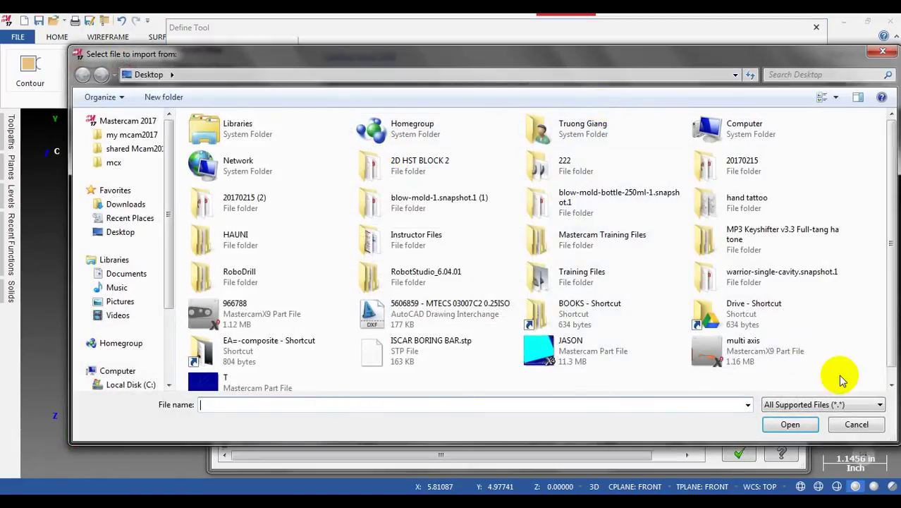
left_click(821, 340)
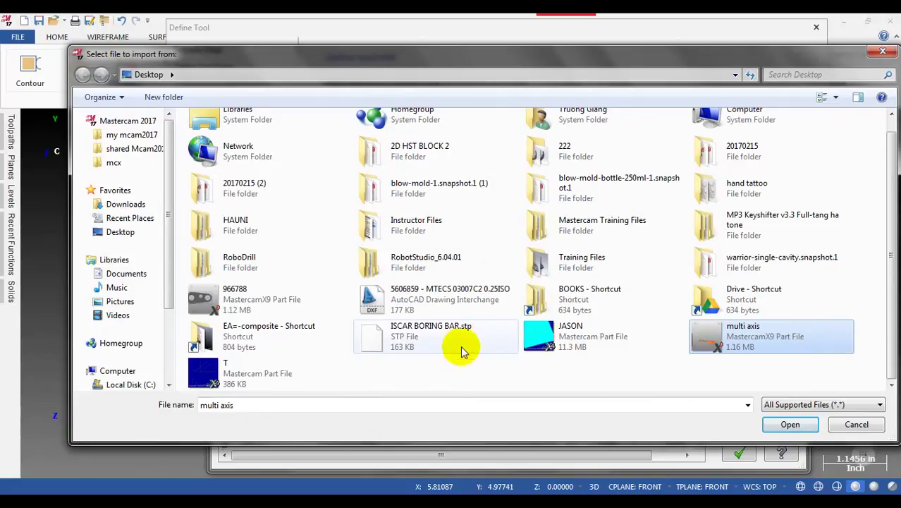
left_click(406, 344)
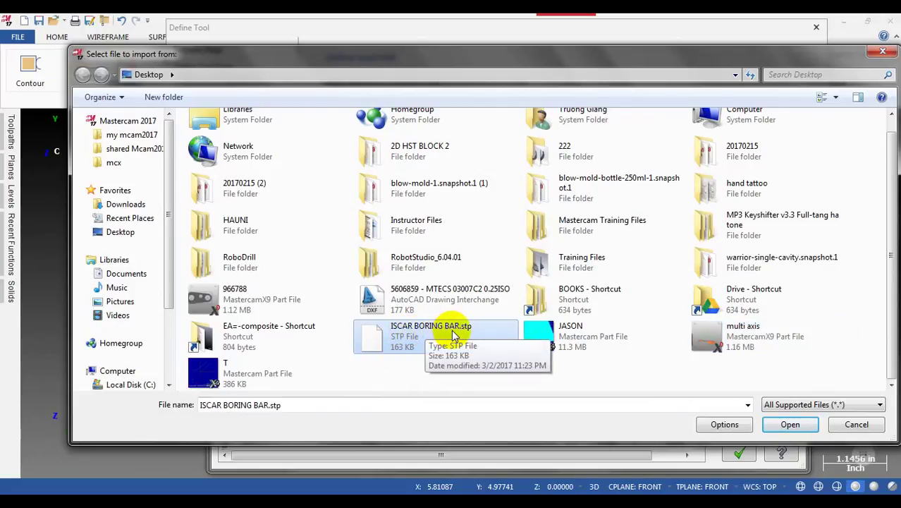
double_click(413, 338)
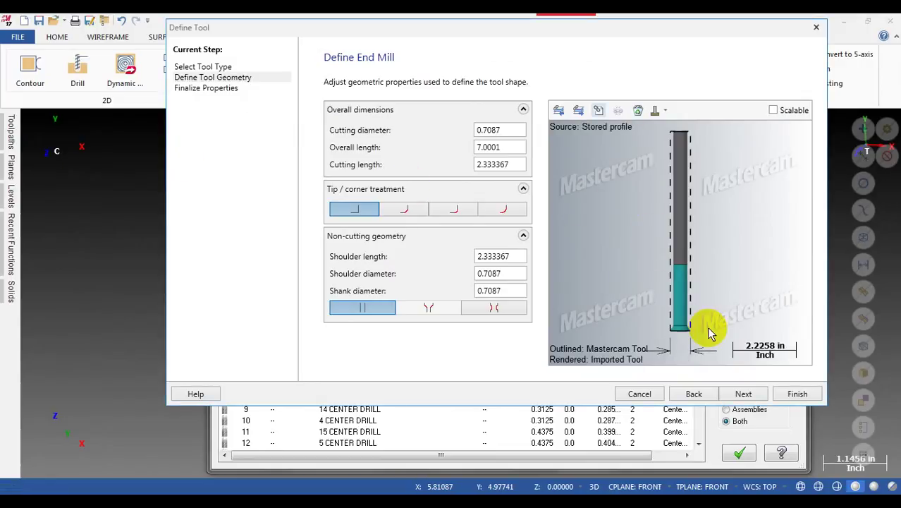
- Examine the imported boring bar's flared tip and body against the dashed end mill outline in the tool preview
scroll(709, 332, "up", 5)
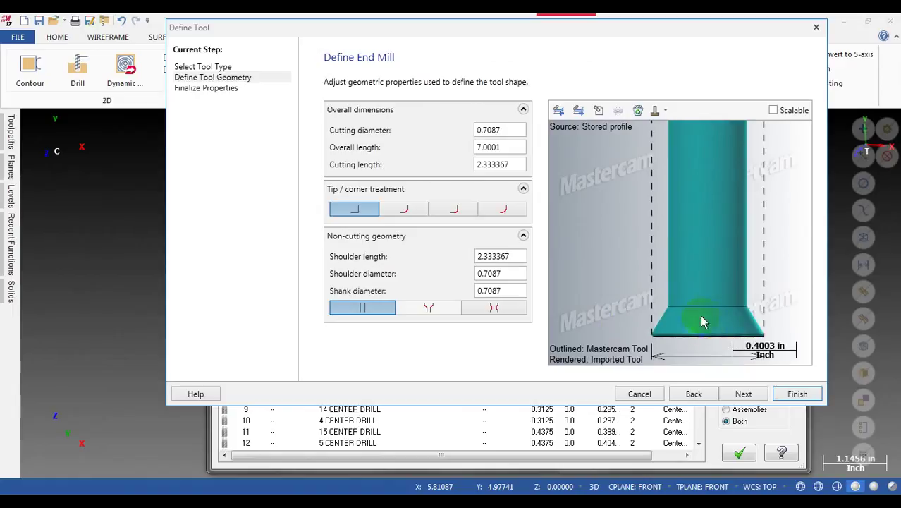
scroll(753, 314, "up", 3)
scroll(744, 330, "down", 4)
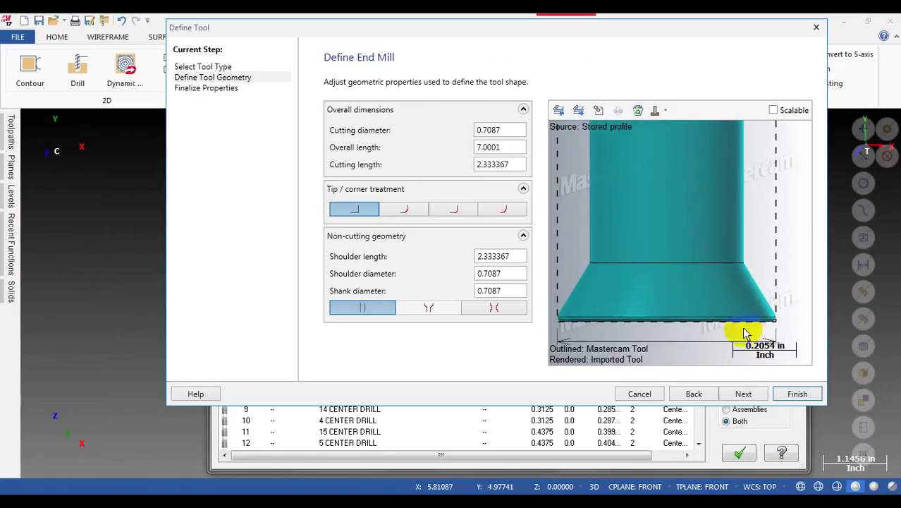
scroll(621, 310, "down", 4)
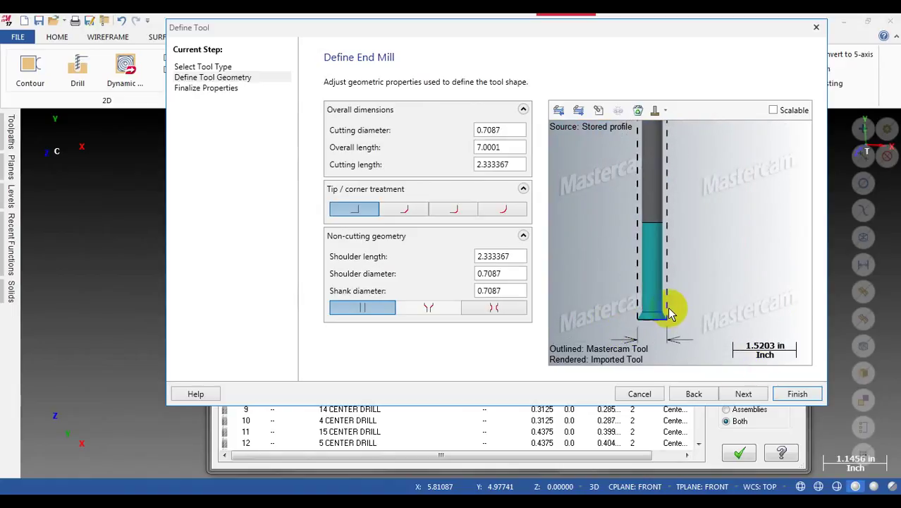
scroll(669, 311, "up", 3)
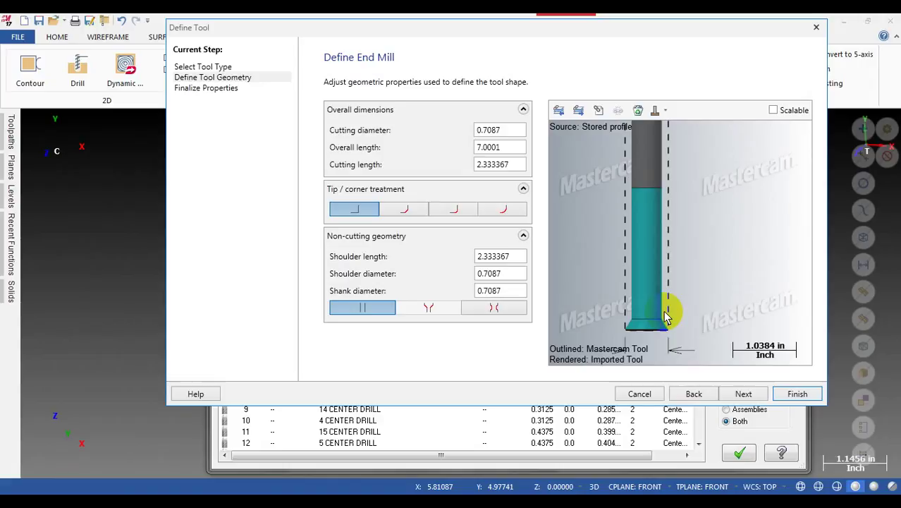
scroll(648, 281, "up", 4)
scroll(648, 268, "down", 2)
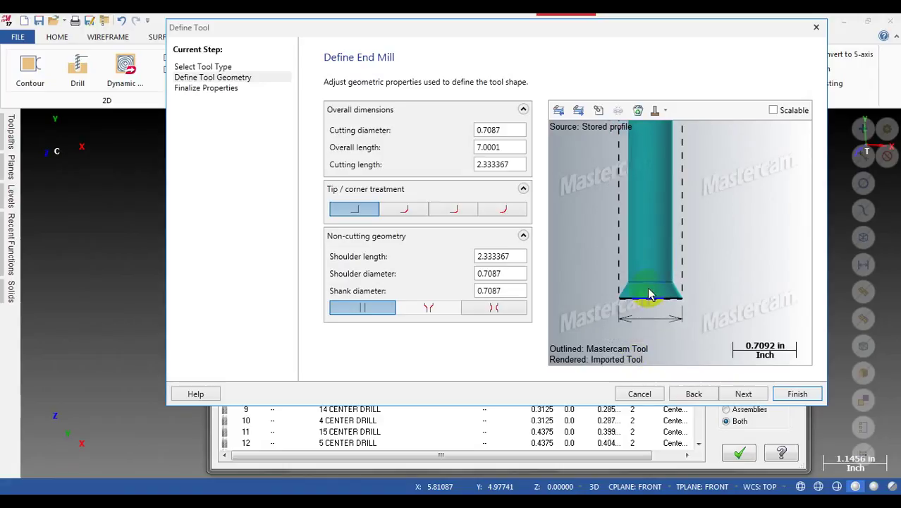
scroll(649, 338, "down", 3)
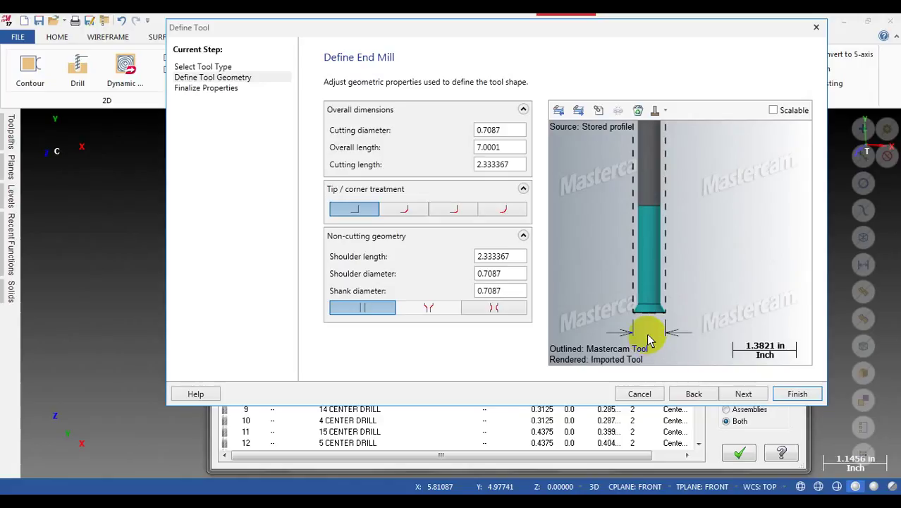
scroll(654, 333, "up", 3)
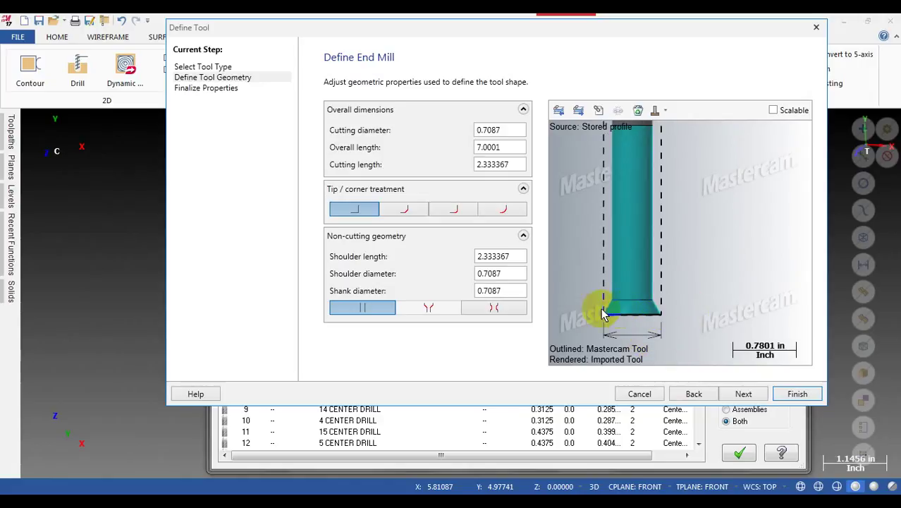
scroll(691, 305, "down", 3)
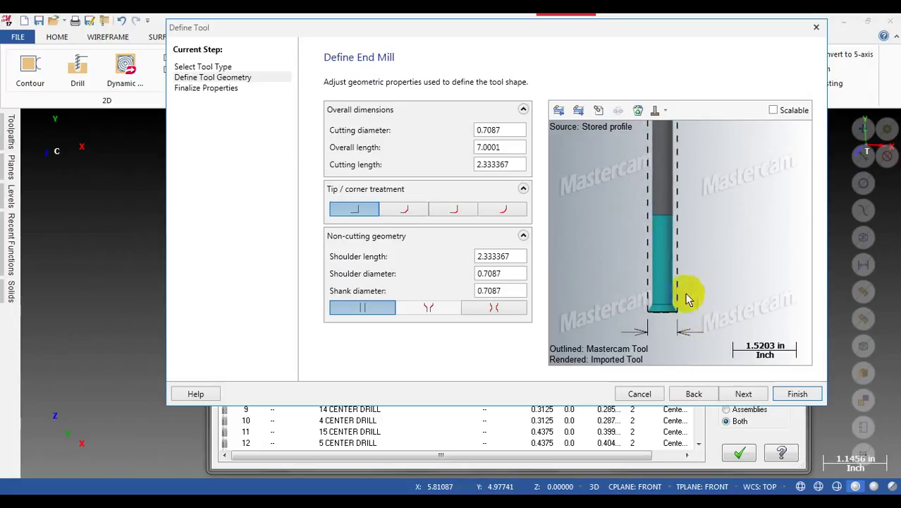
scroll(654, 296, "down", 1)
scroll(666, 304, "up", 1)
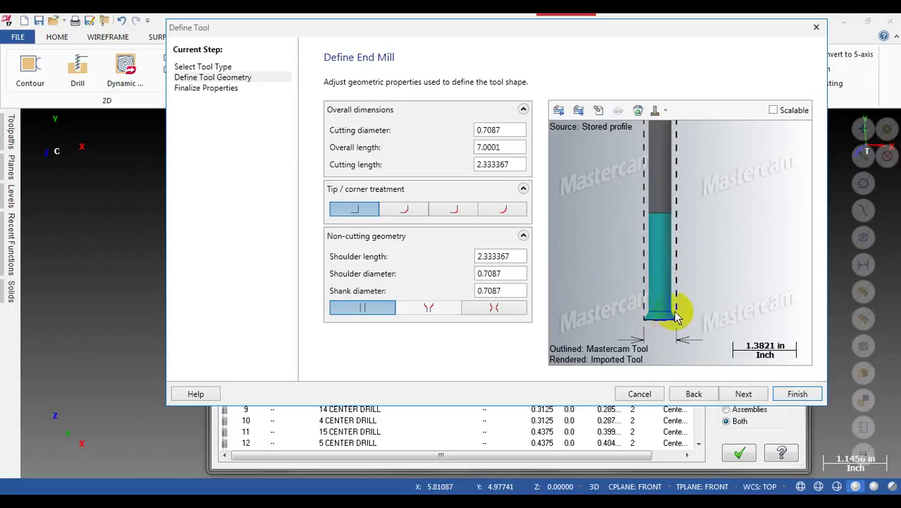
scroll(676, 312, "up", 2)
scroll(681, 316, "down", 2)
scroll(677, 316, "up", 1)
scroll(694, 247, "down", 3)
scroll(643, 353, "up", 3)
scroll(614, 267, "up", 3)
scroll(664, 336, "down", 1)
scroll(606, 314, "up", 2)
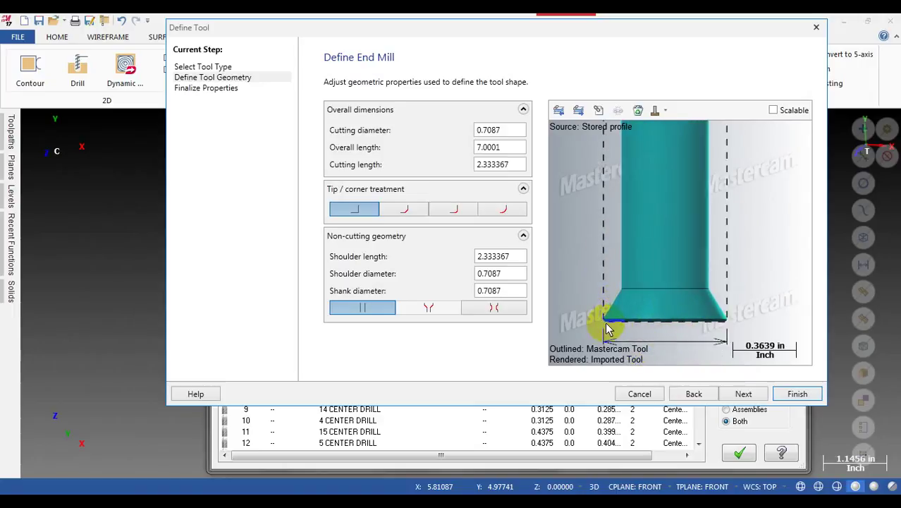
scroll(635, 268, "down", 1)
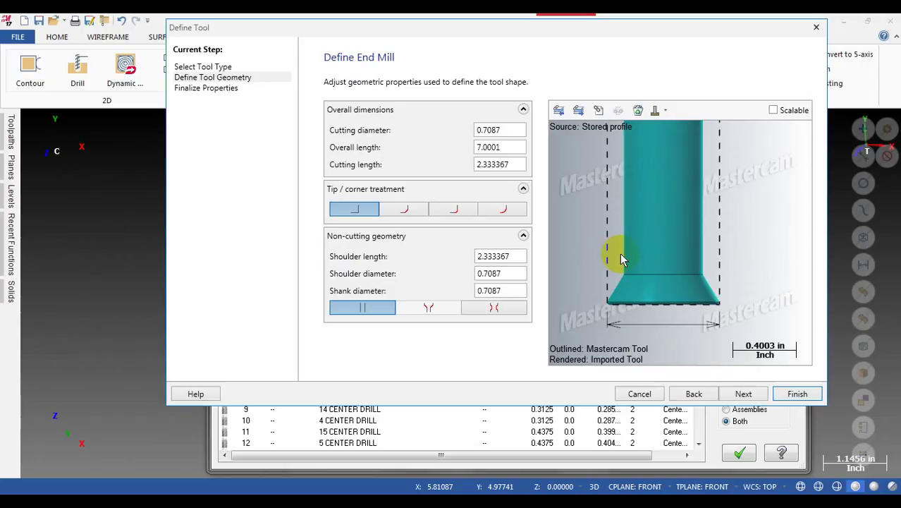
scroll(640, 298, "down", 2)
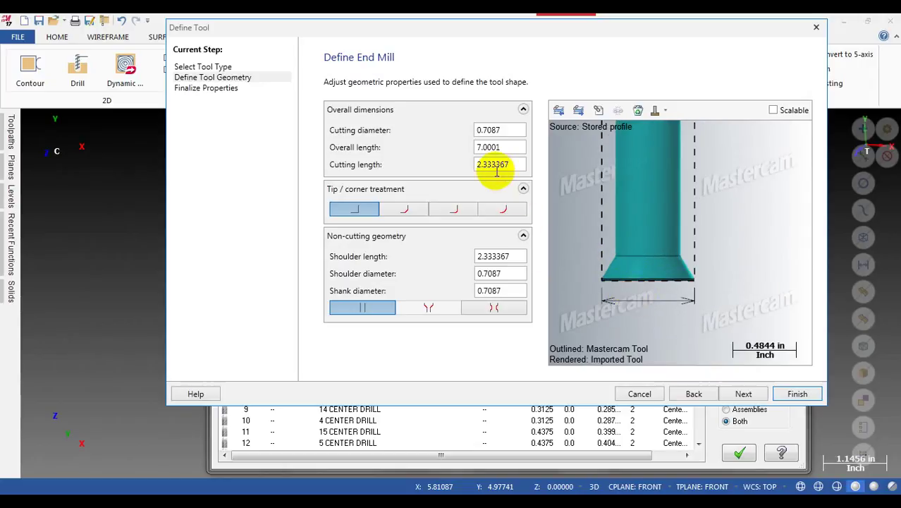
- Check the imported tool's cutting length and cutting diameter against their dimension markers in the preview
left_click(494, 256)
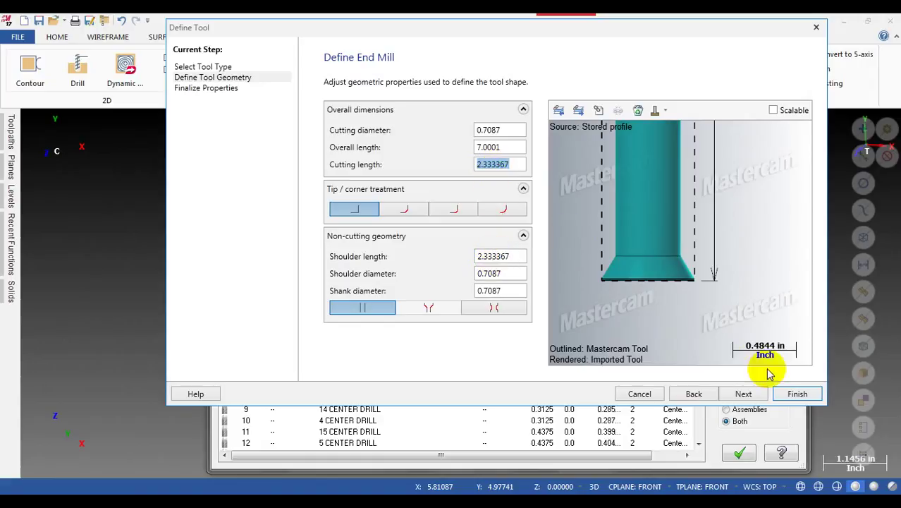
left_click(719, 302)
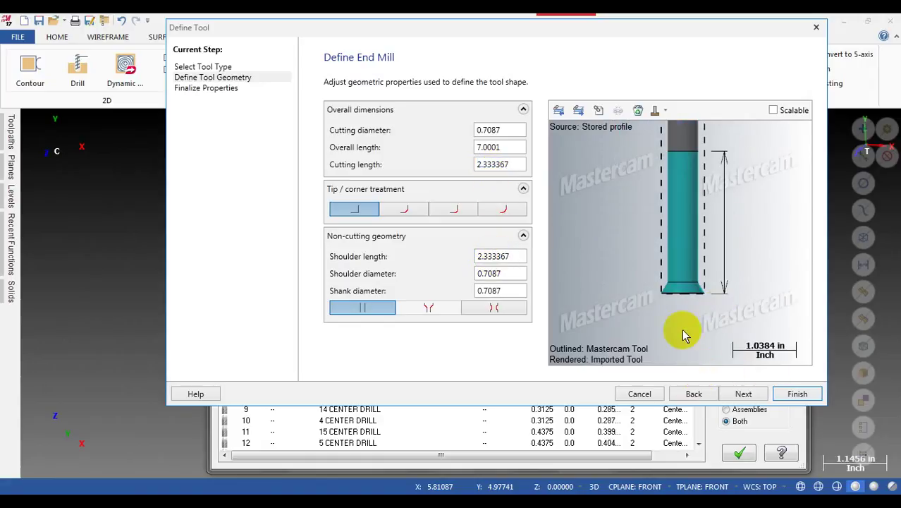
left_click(498, 128)
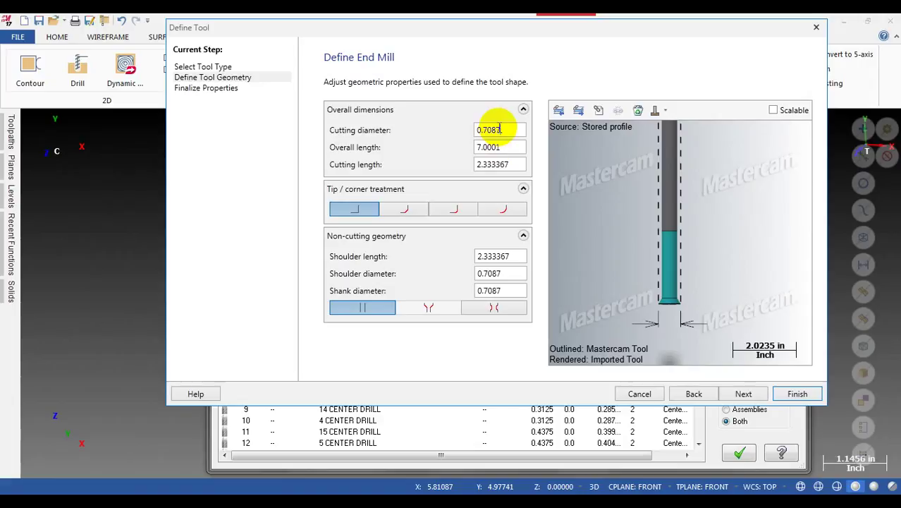
double_click(488, 133)
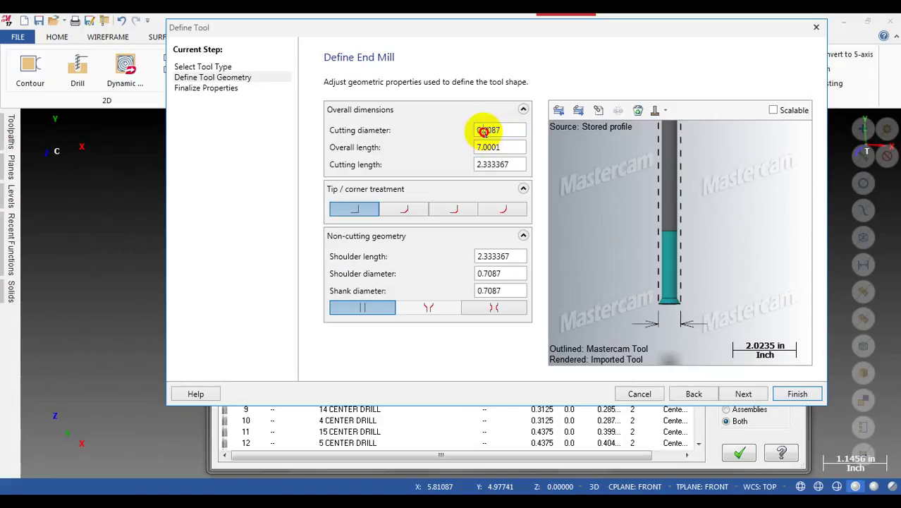
left_click_drag(487, 132, 490, 131)
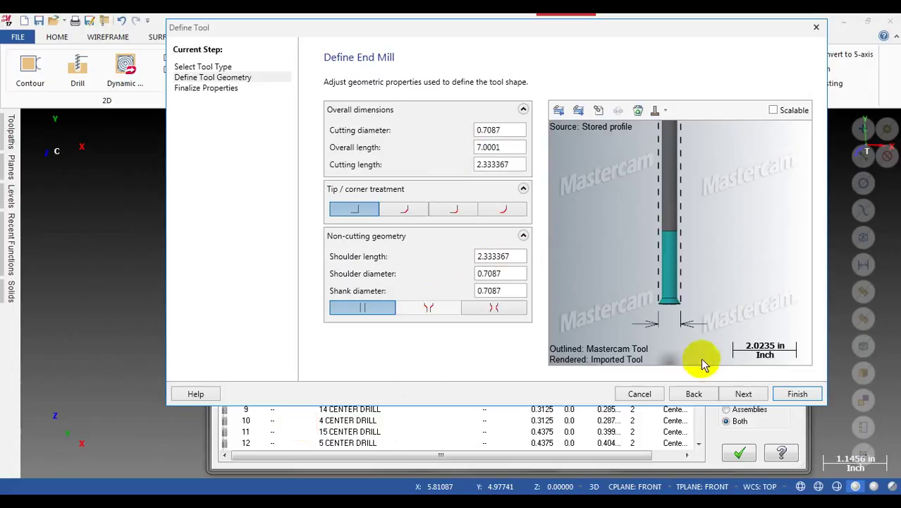
left_click(494, 131)
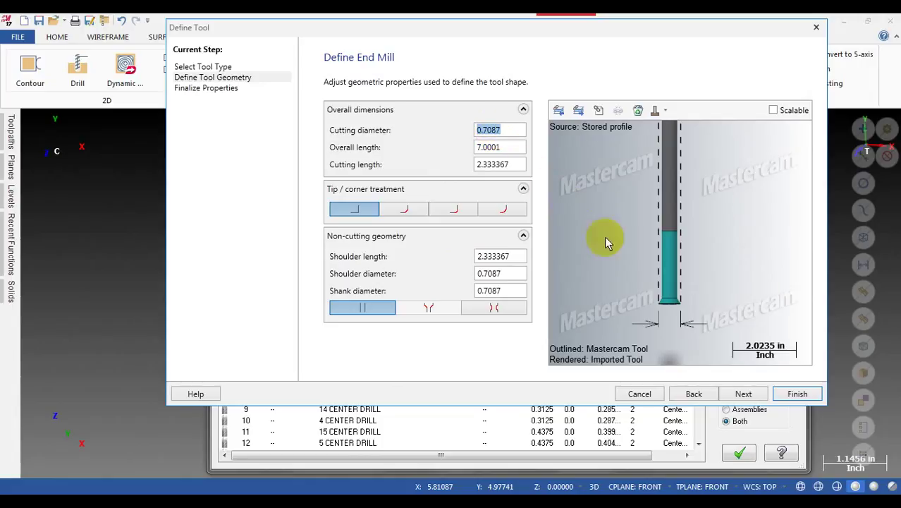
- Inspect the corner of the imported tool's tip up close and review its shoulder length and shank diameter
left_click(669, 319)
scroll(669, 319, "up", 10)
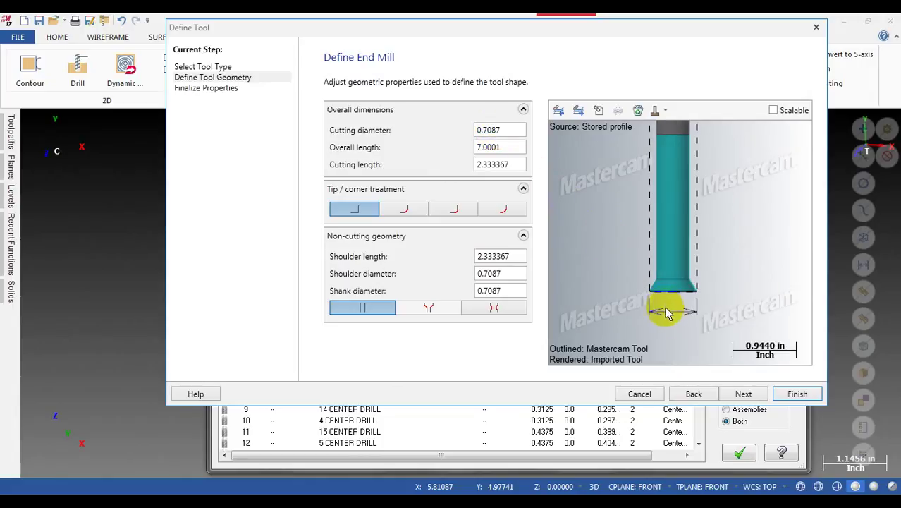
scroll(635, 291, "up", 8)
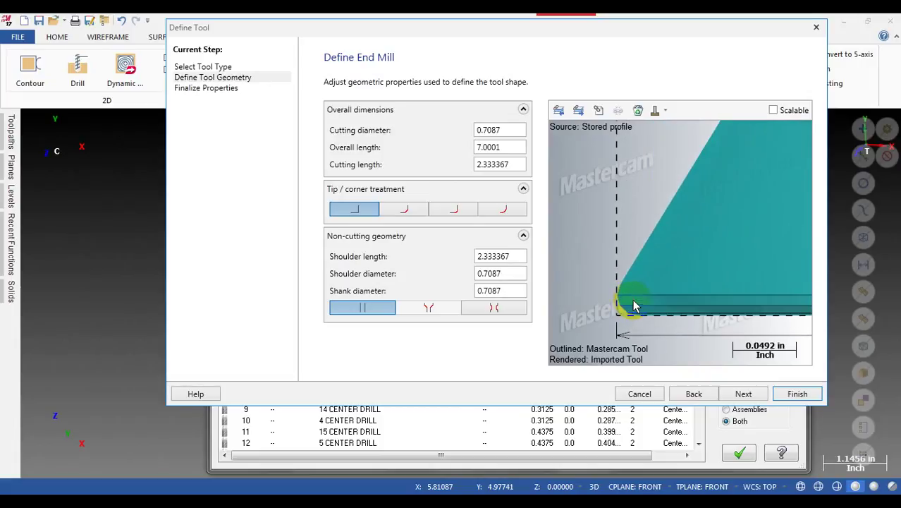
scroll(596, 267, "down", 3)
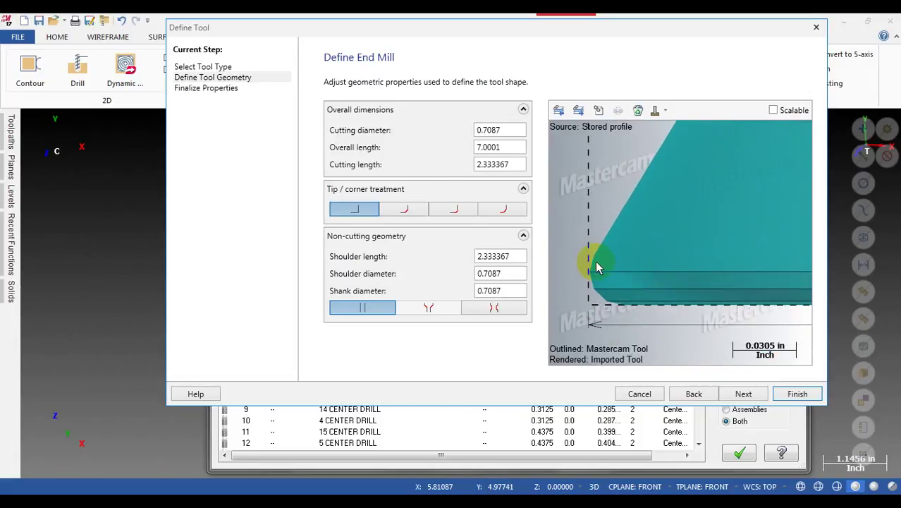
double_click(493, 255)
double_click(491, 290)
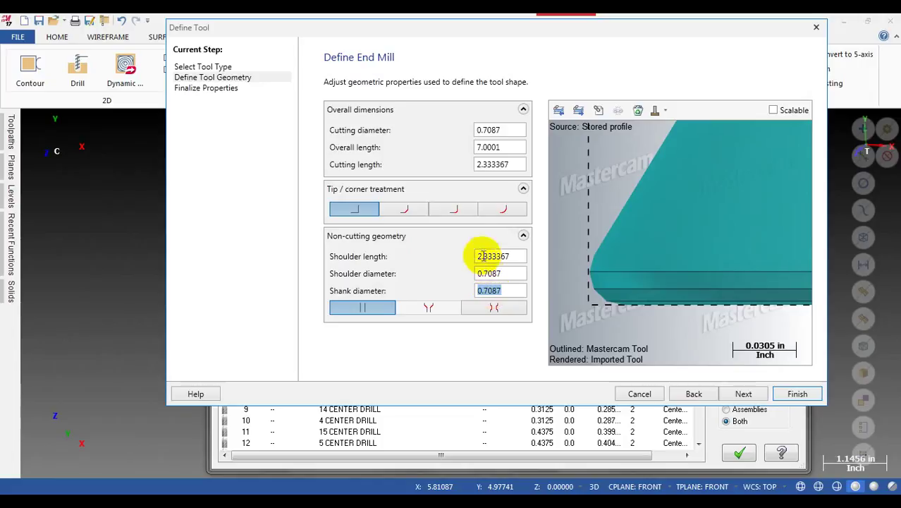
- Review the shoulder length and imported profile once more and finish defining the end mill
left_click(491, 258)
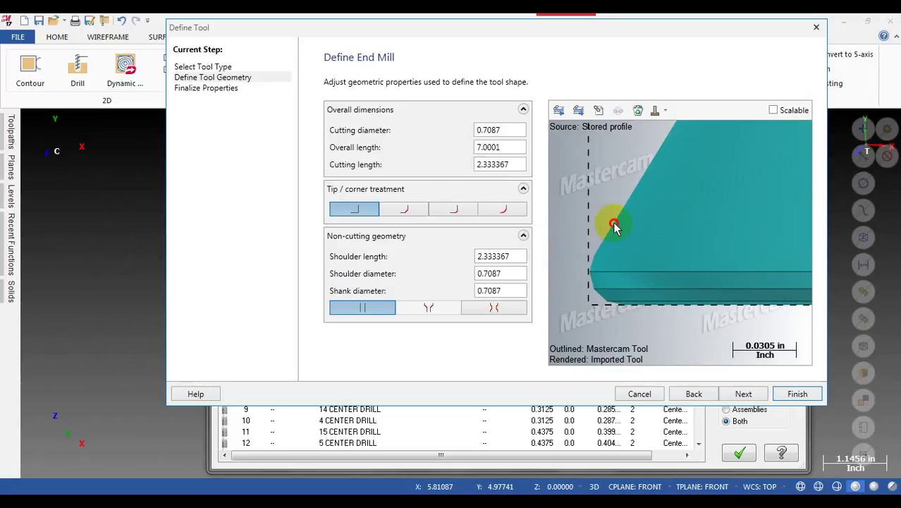
scroll(597, 242, "down", 5)
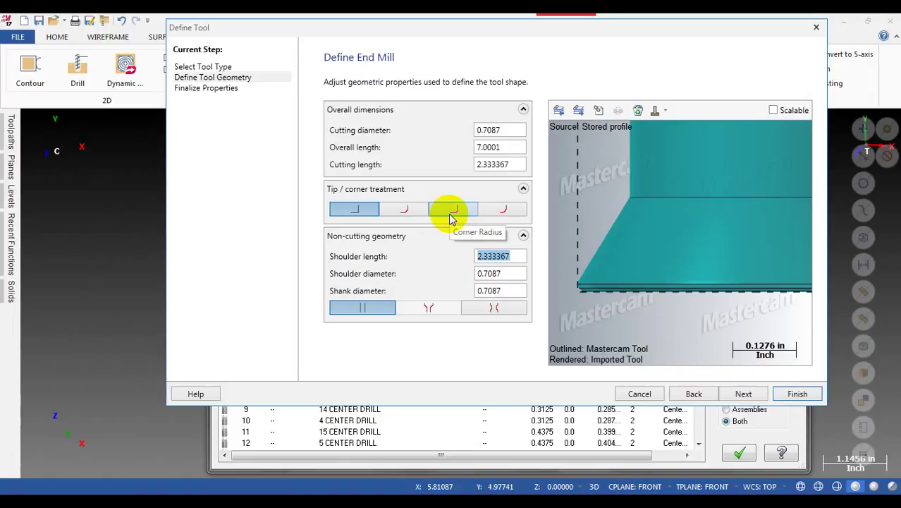
left_click(795, 395)
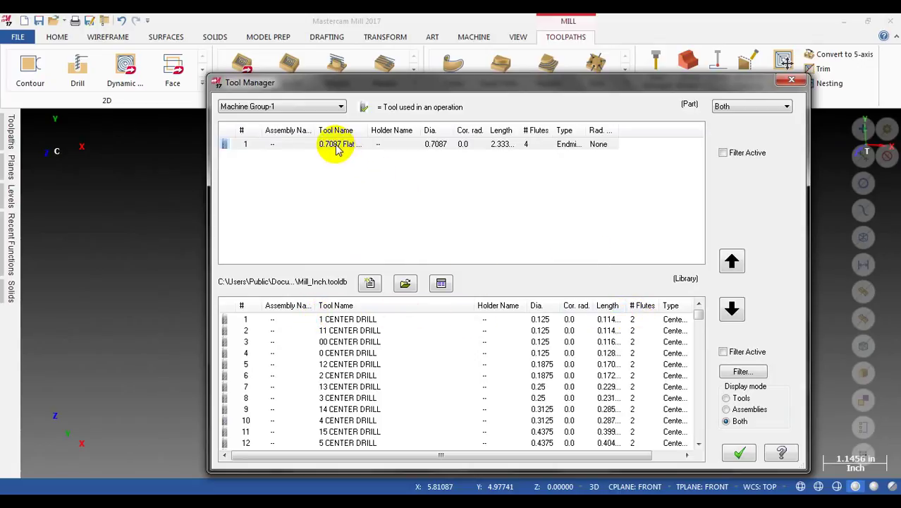
- Rename the 0.7087 flat end mill to BORING BAR in its properties and close the Tool Manager
double_click(337, 148)
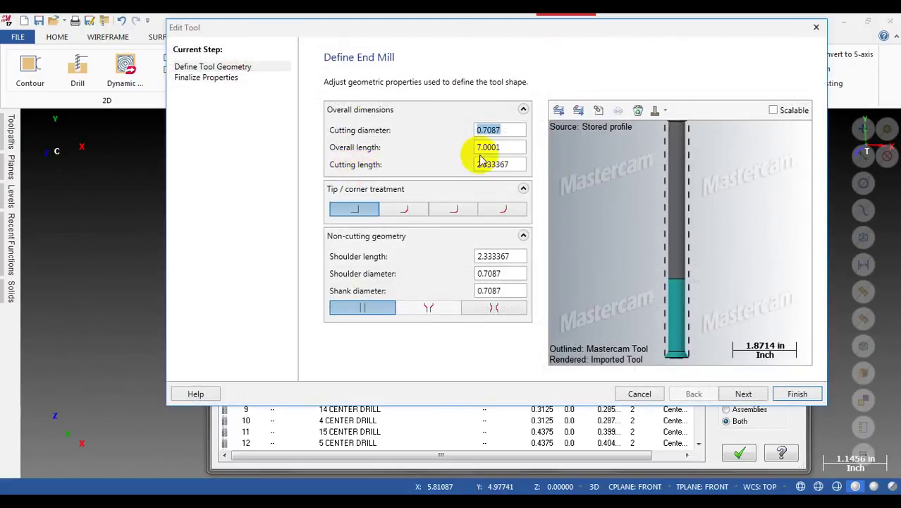
left_click(185, 77)
left_click(763, 134)
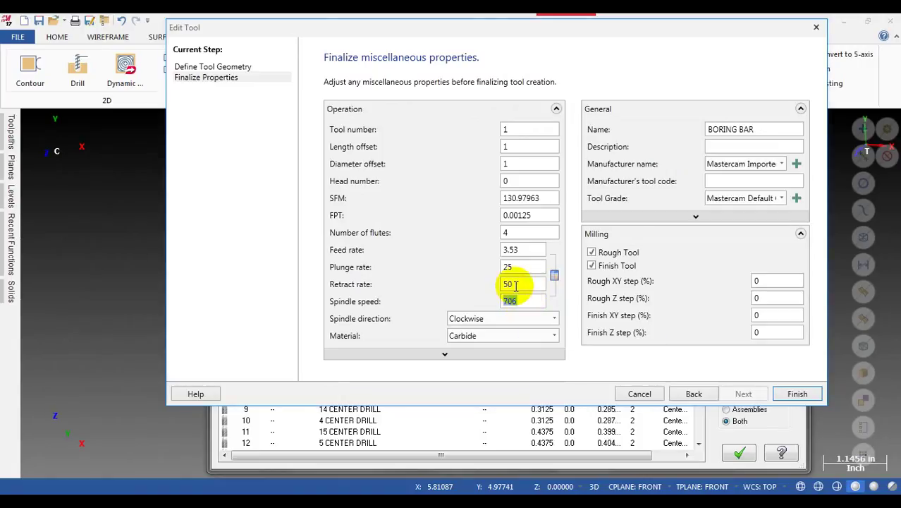
left_click(518, 231)
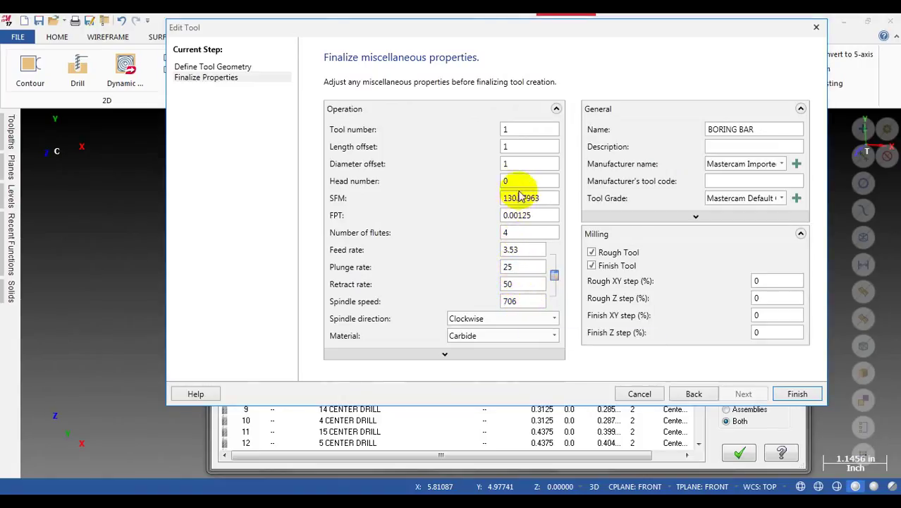
left_click(798, 394)
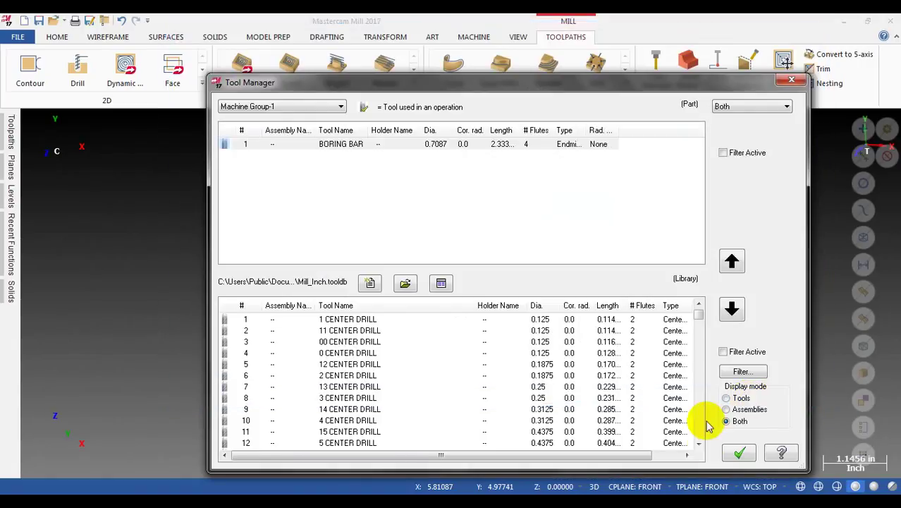
left_click(738, 452)
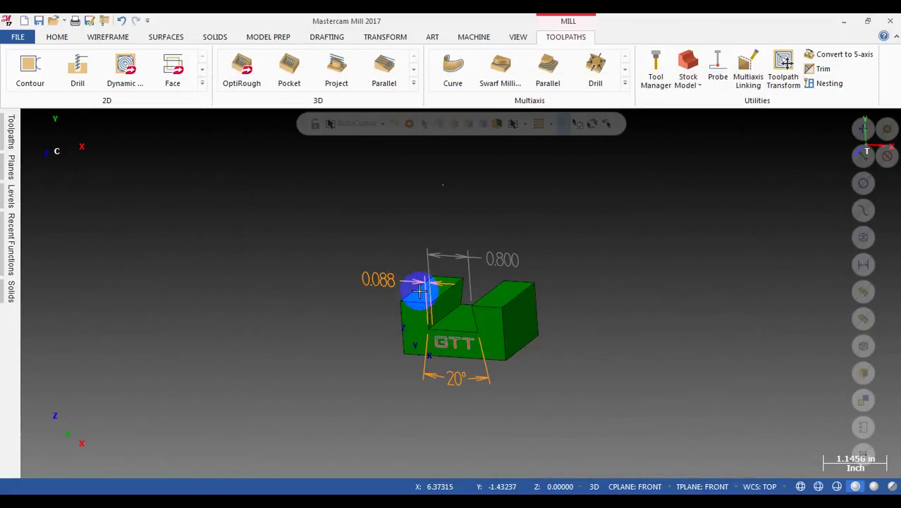
- Bring up the list of levels and keep it docked beside the part
scroll(419, 290, "up", 3)
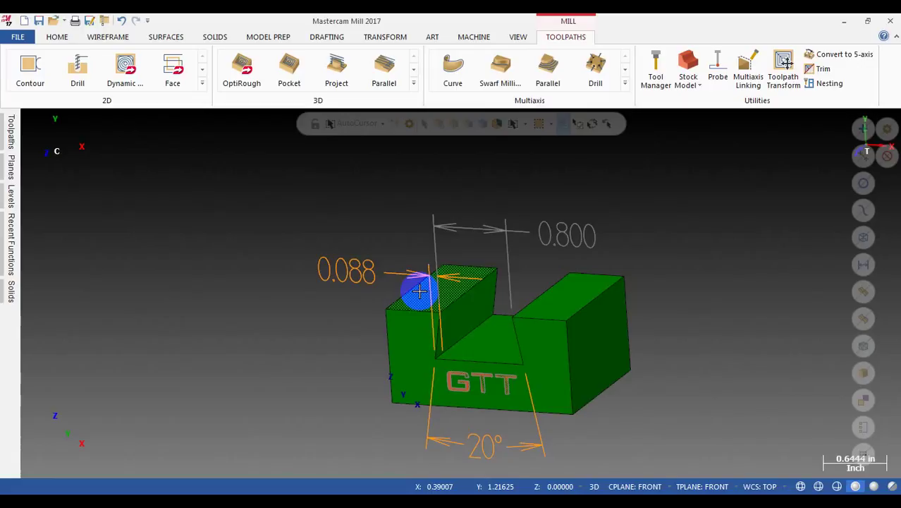
scroll(426, 366, "up", 3)
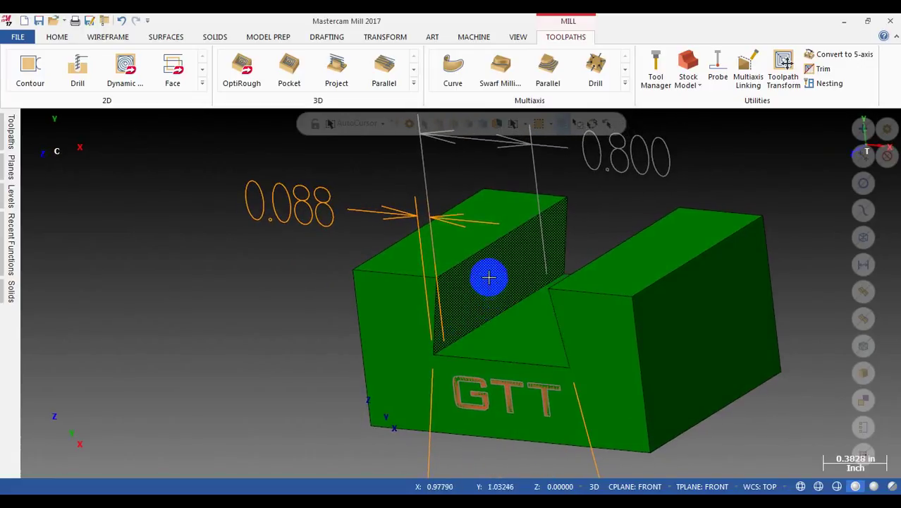
middle_click_drag(500, 259, 233, 263)
left_click(8, 131)
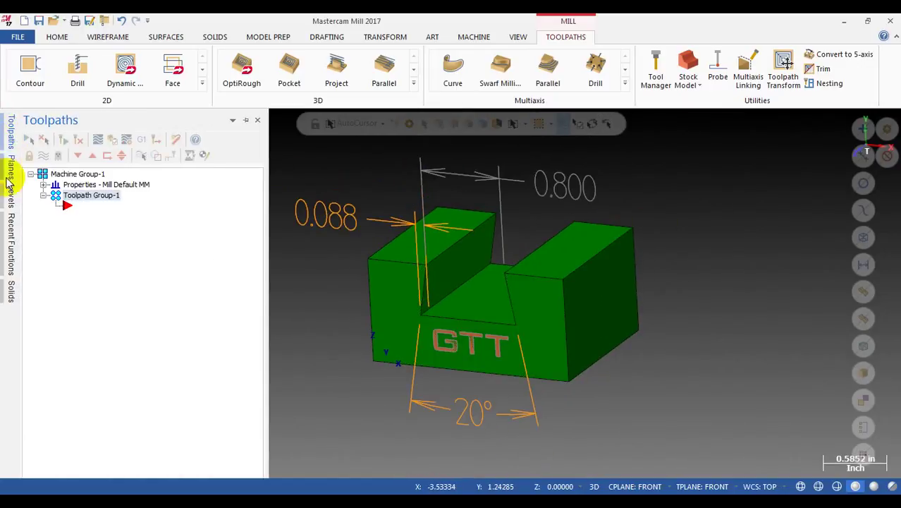
left_click(10, 167)
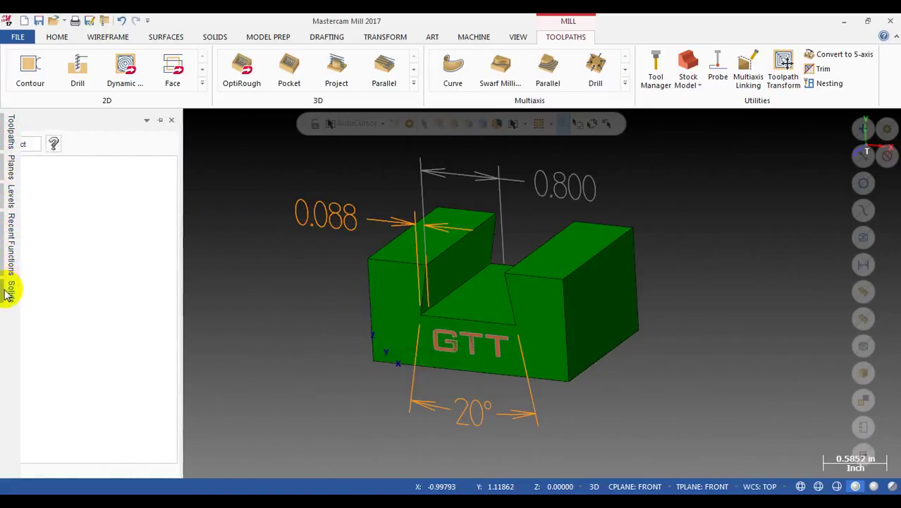
mouse_move(5, 194)
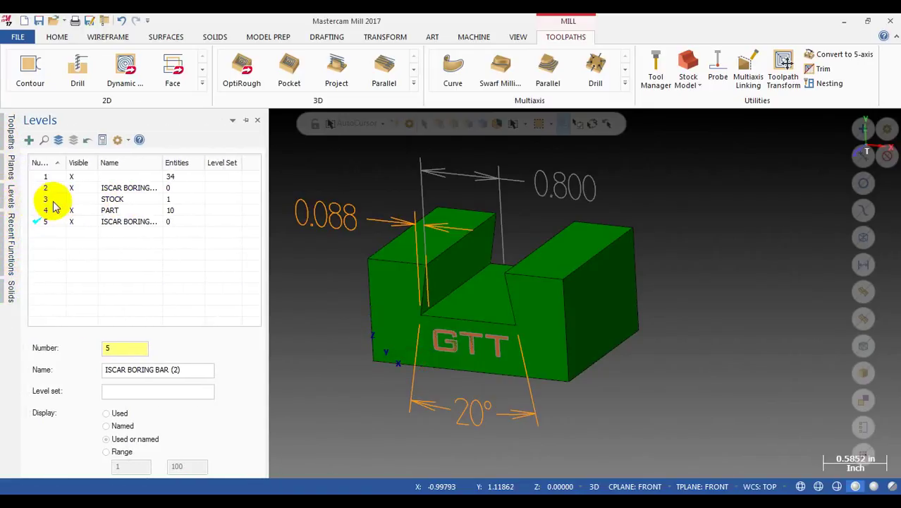
left_click(246, 120)
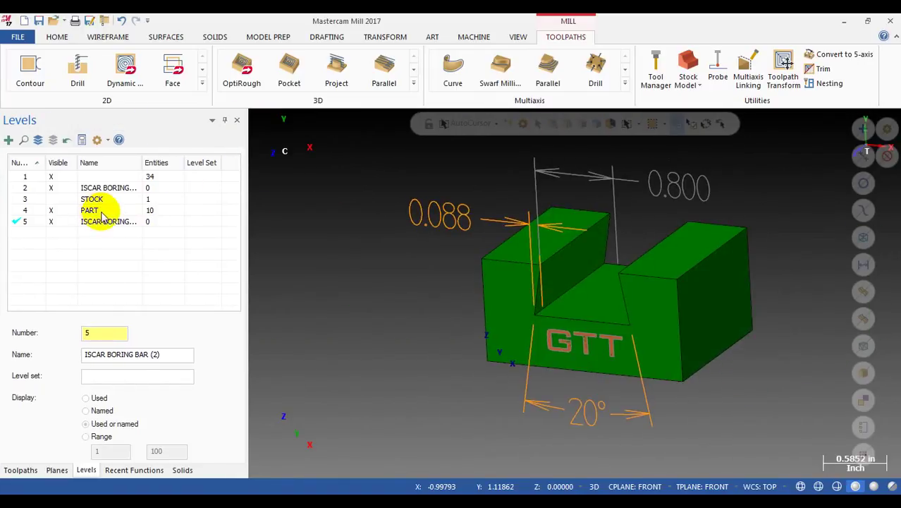
- Show the STOCK level and hide the PART level to view the straight-walled stock on its own
left_click(57, 200)
mouse_move(614, 298)
middle_mouse_down()
mouse_move(641, 300)
mouse_move(623, 296)
middle_mouse_up()
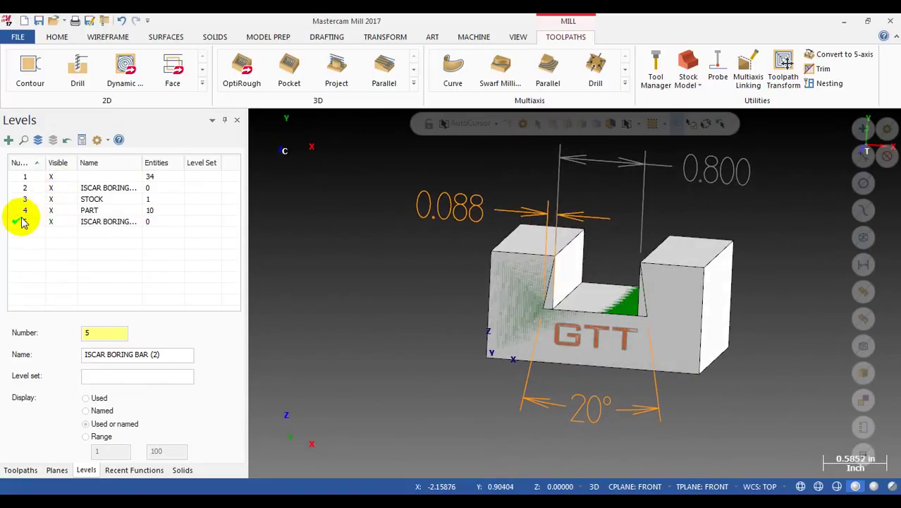
left_click(55, 211)
mouse_move(587, 325)
middle_mouse_down()
mouse_move(462, 332)
mouse_move(505, 326)
mouse_move(571, 288)
mouse_move(624, 288)
mouse_move(569, 254)
mouse_move(595, 226)
mouse_move(590, 254)
mouse_move(561, 229)
middle_mouse_up()
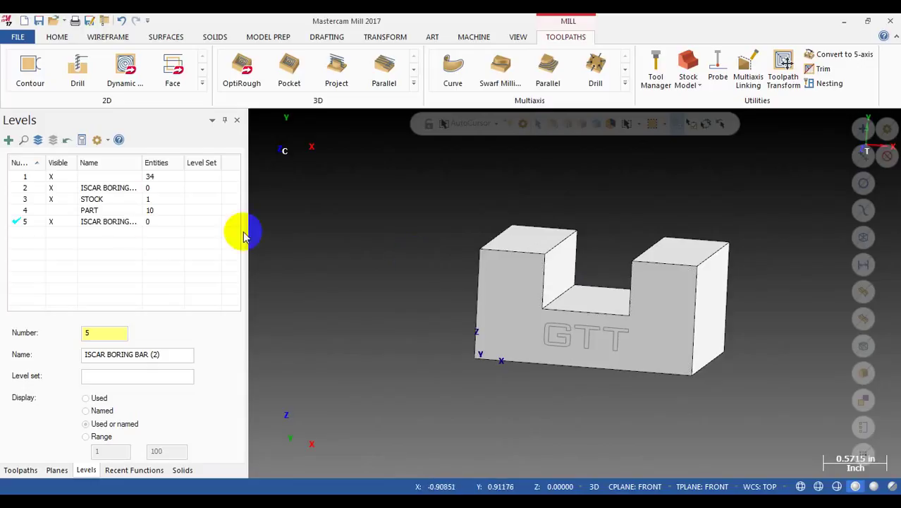
- Show the PART level again and compare the stock's straight slot wall with the part's angled undercut up close
left_click(54, 211)
scroll(559, 306, "up", 2)
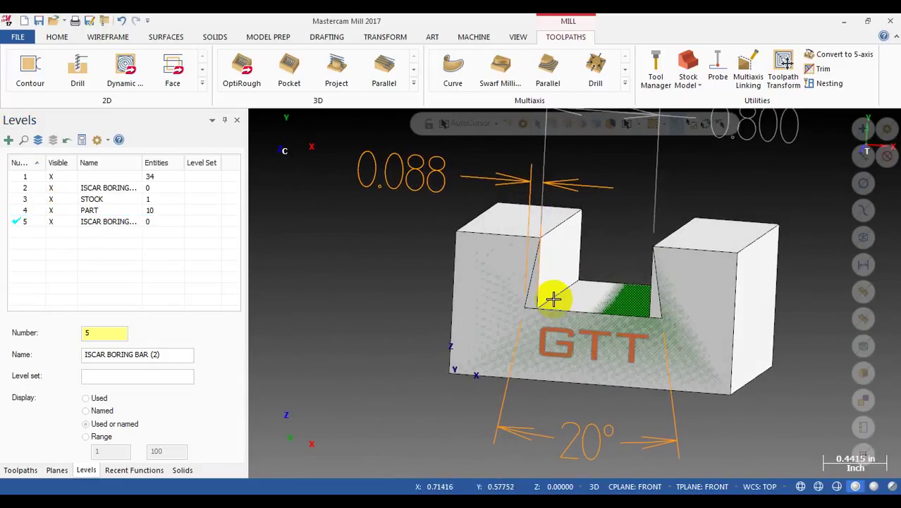
scroll(554, 299, "up", 2)
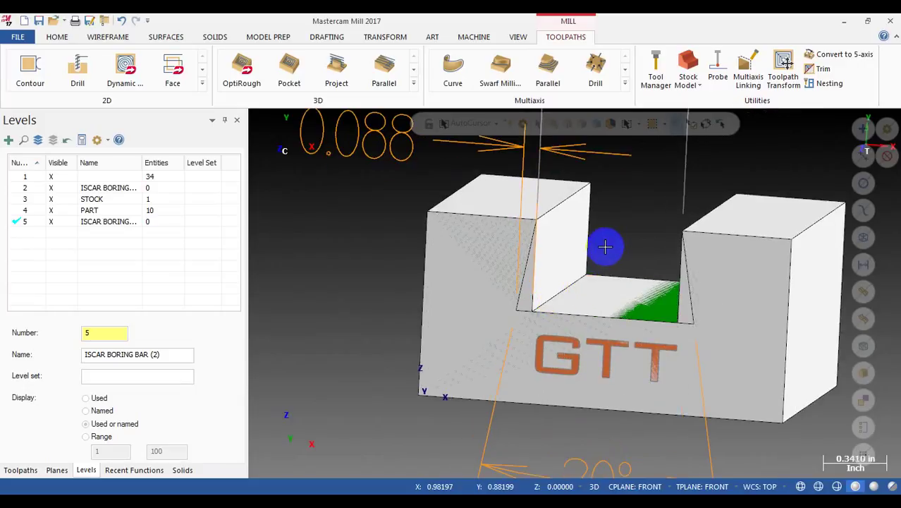
scroll(542, 233, "up", 2)
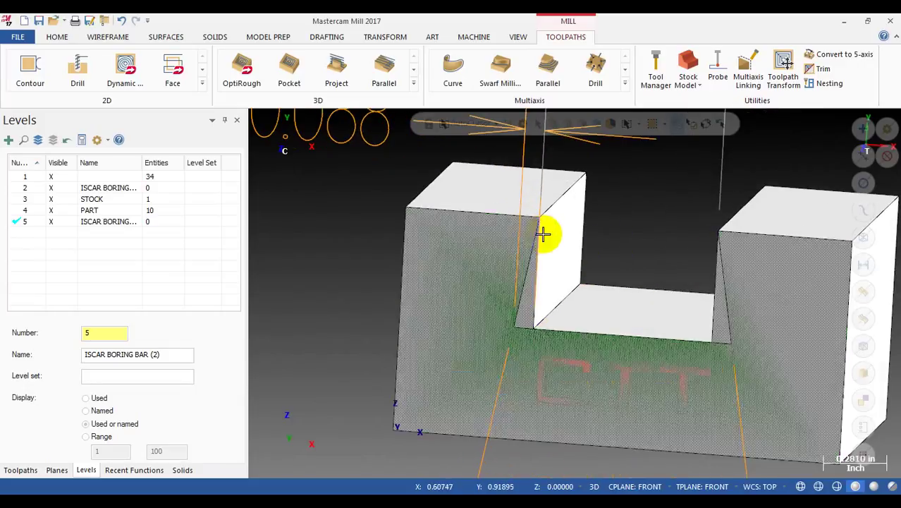
scroll(540, 248, "up", 2)
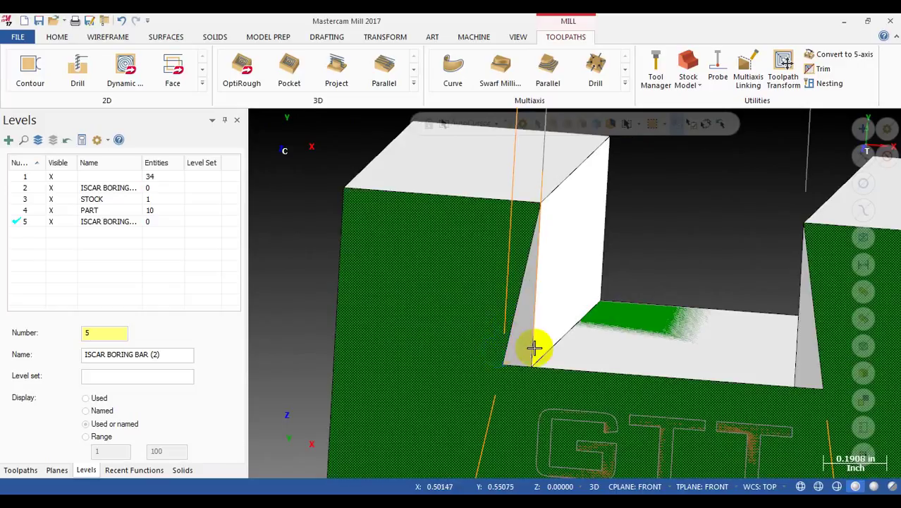
scroll(562, 229, "down", 2)
scroll(562, 230, "down", 1)
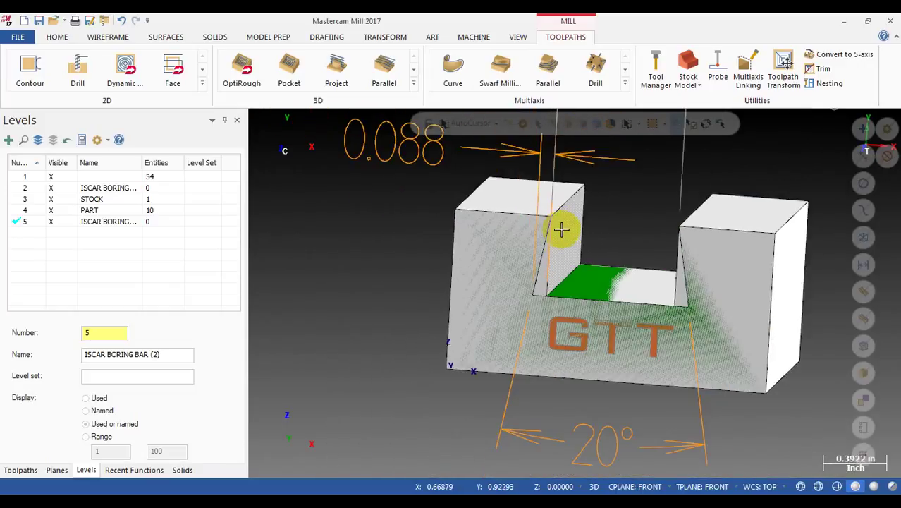
- Hide the STOCK level and examine the part's undercut slot walls
left_click(55, 205)
scroll(526, 219, "down", 1)
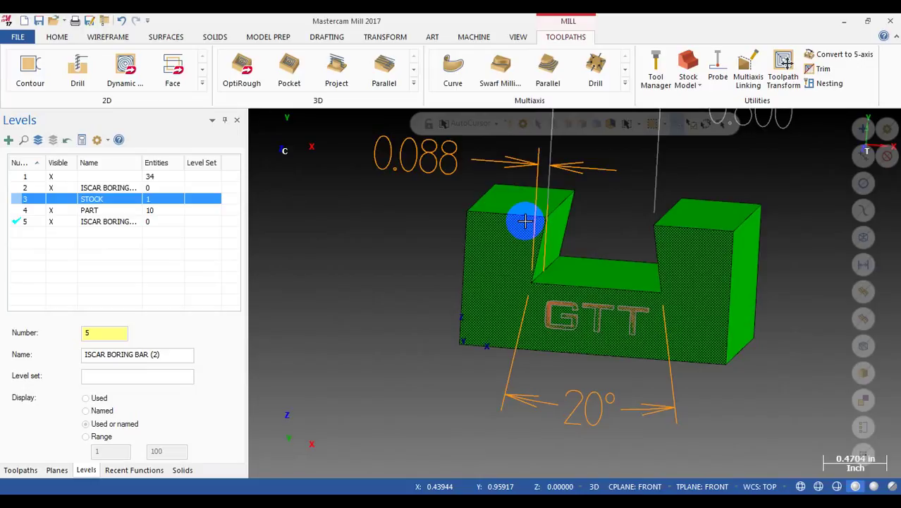
scroll(378, 370, "down", 1)
scroll(475, 352, "down", 1)
middle_click_drag(494, 332, 608, 334)
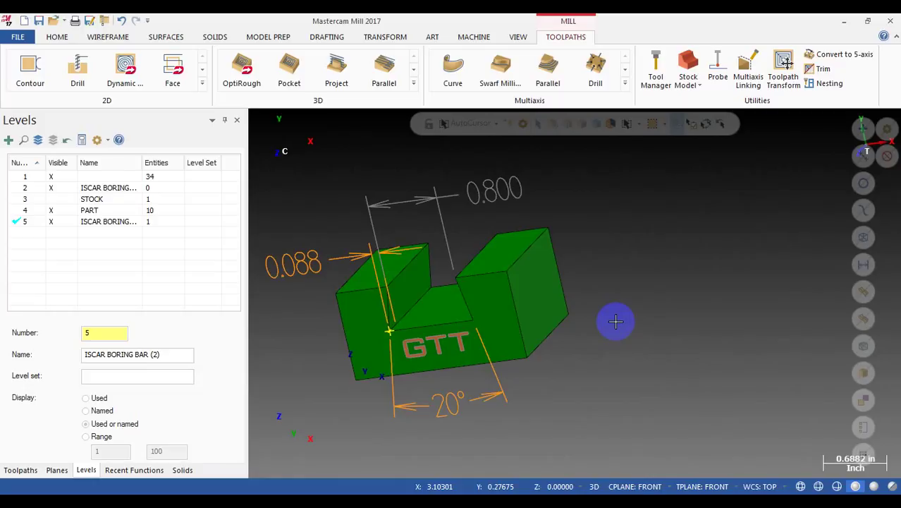
middle_click_drag(614, 321, 597, 318)
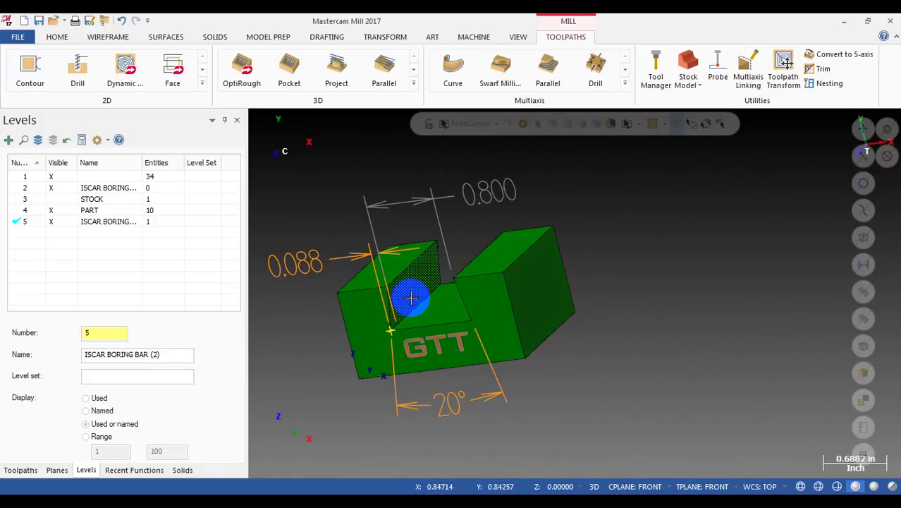
mouse_move(413, 297)
middle_mouse_down()
mouse_move(509, 303)
mouse_move(416, 300)
middle_mouse_up()
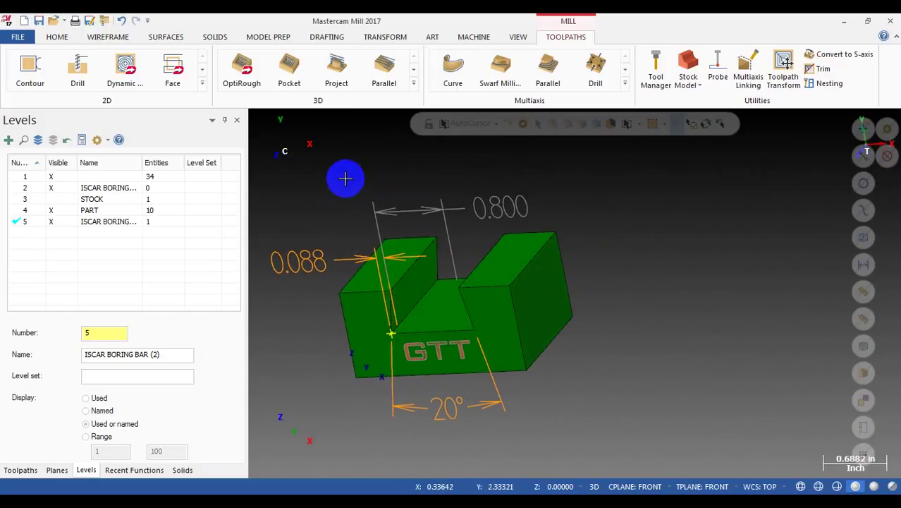
- Start a Flowline finishing toolpath and accept the proposed NC file name
left_click(202, 84)
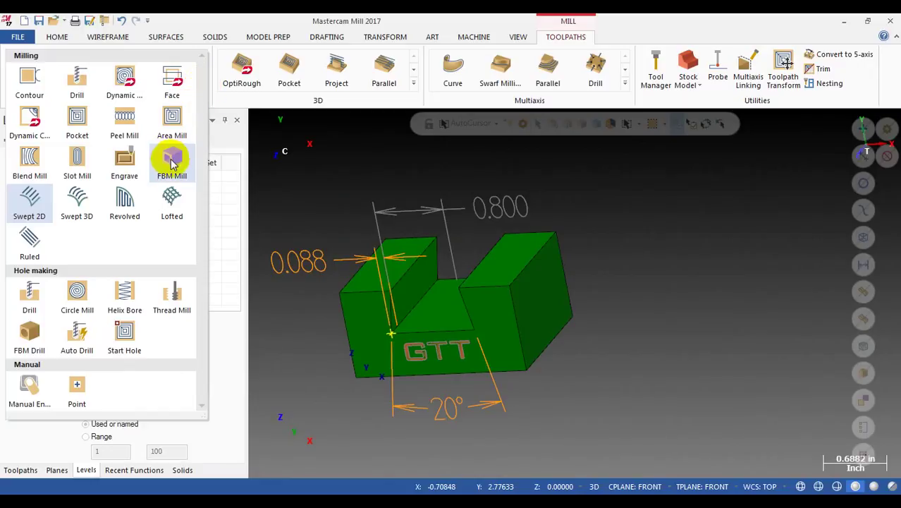
left_click(413, 84)
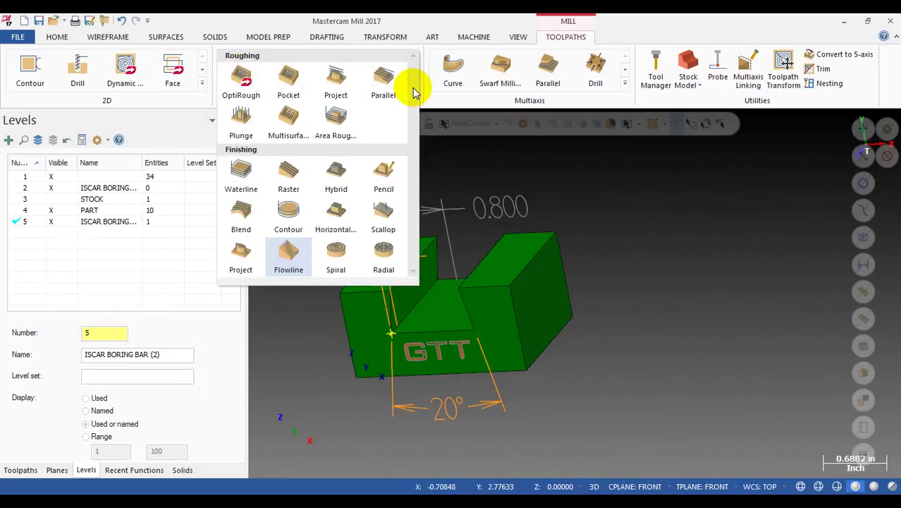
left_click(477, 168)
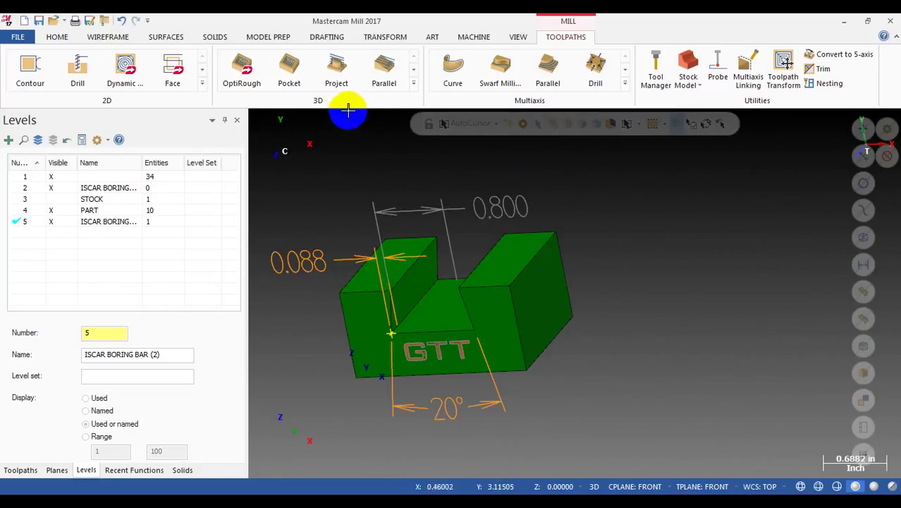
left_click(413, 84)
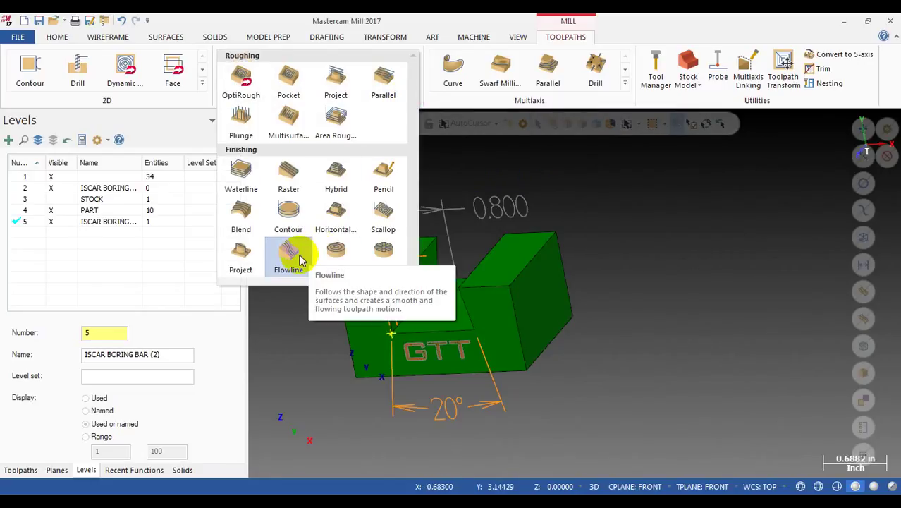
left_click(300, 259)
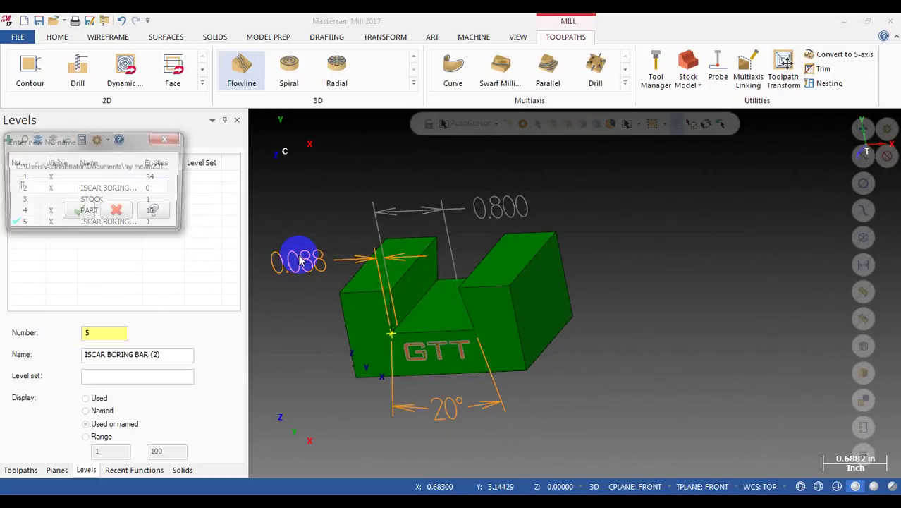
left_click(78, 214)
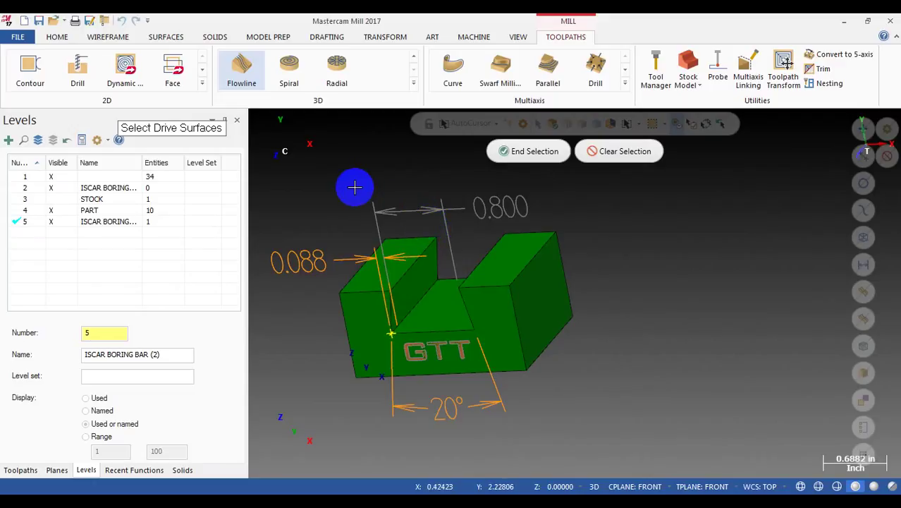
- Select the slot's undercut side wall at the 0.088 dimension as the Flowline toolpath's drive surface, using solid face selection
middle_click_drag(356, 185, 405, 138)
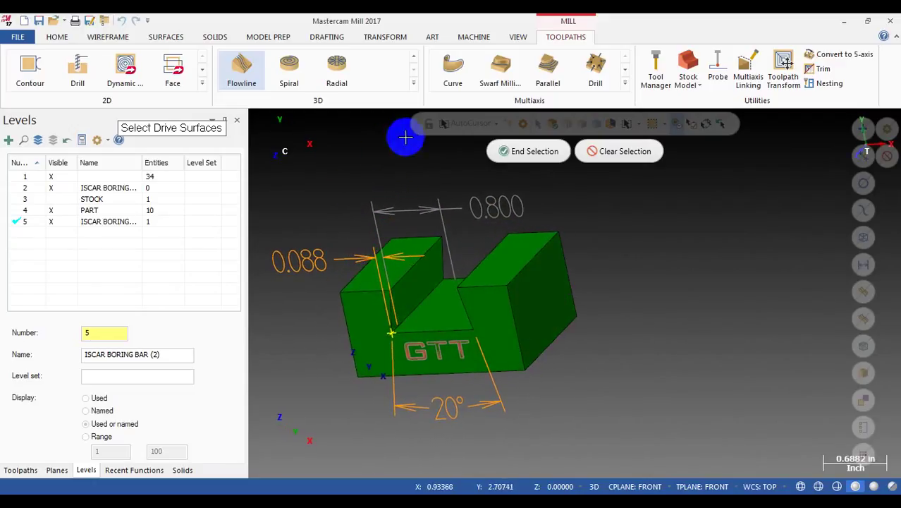
left_click(554, 126)
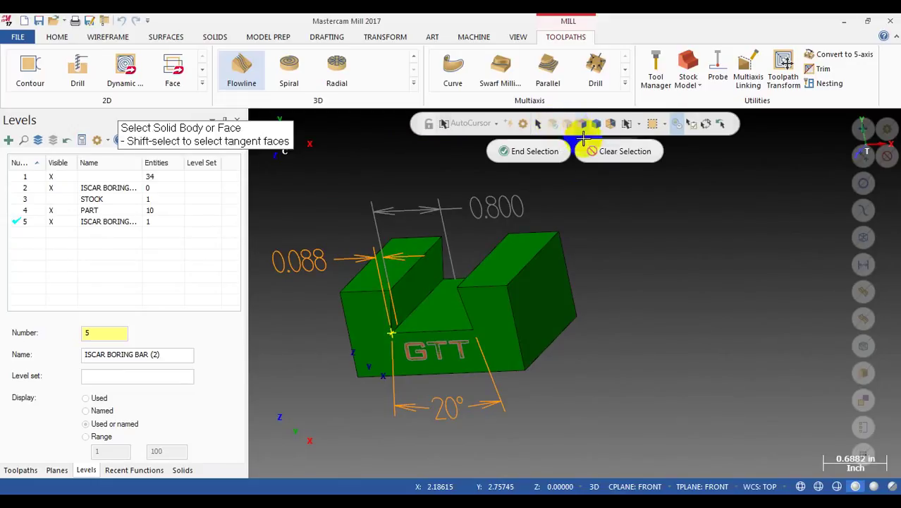
middle_click_drag(427, 272, 535, 179)
left_click(512, 276)
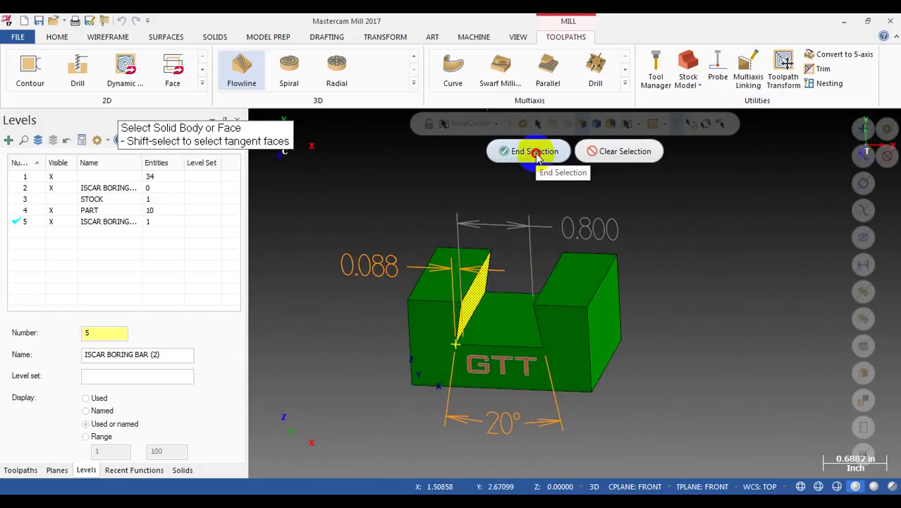
left_click(529, 151)
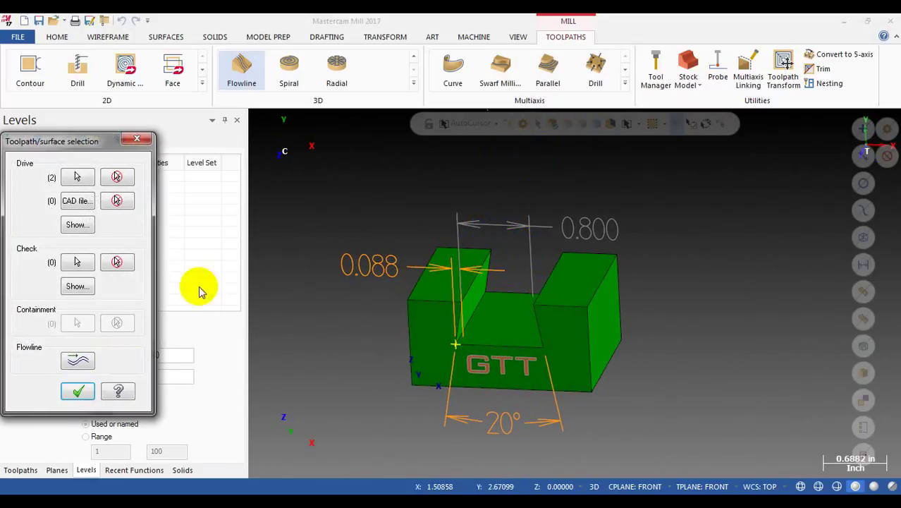
- Flip the flowline cut direction so the passes run along the length of the slot's undercut walls
left_click(74, 363)
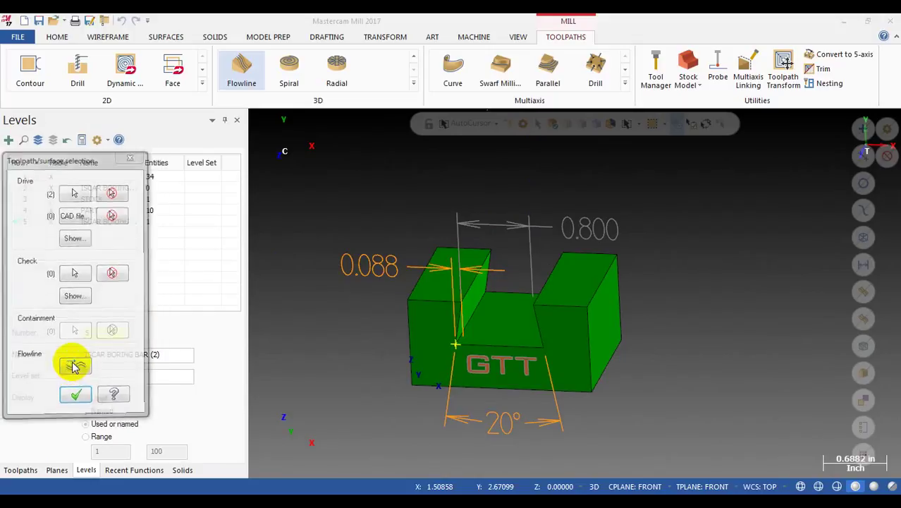
middle_click_drag(423, 292, 360, 284)
left_click(62, 198)
scroll(491, 306, "up", 3)
middle_click_drag(504, 333, 546, 335)
left_click(67, 200)
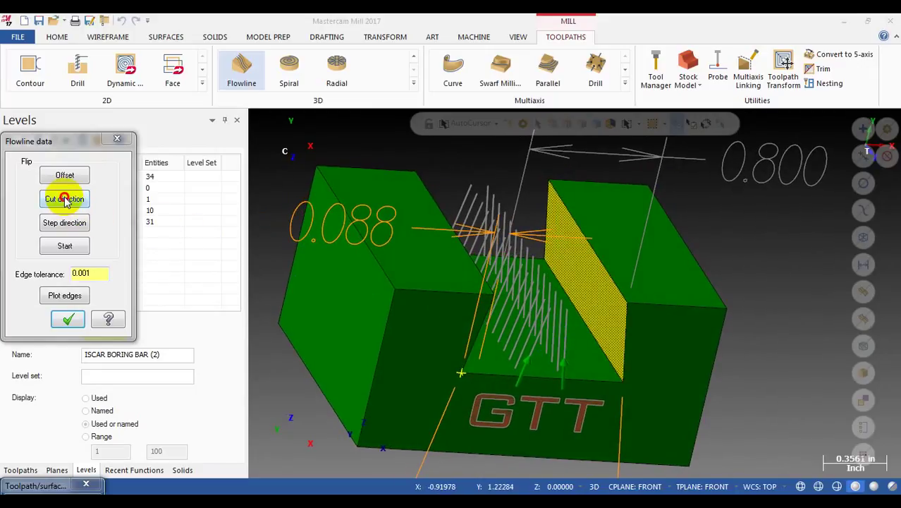
middle_click_drag(443, 332, 555, 381)
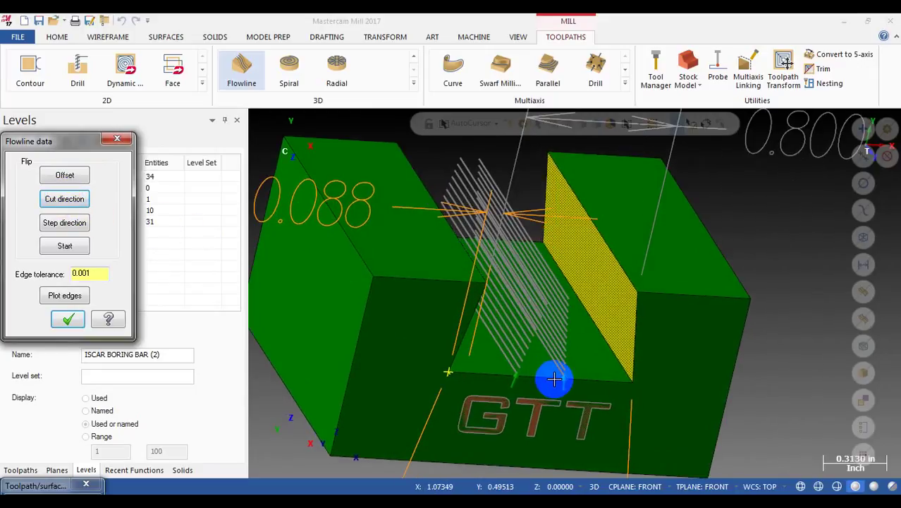
scroll(554, 378, "down", 2)
- Display the part as wireframe and flip the flowline step direction so the passes start at the walls' upper edges
key("alt+s")
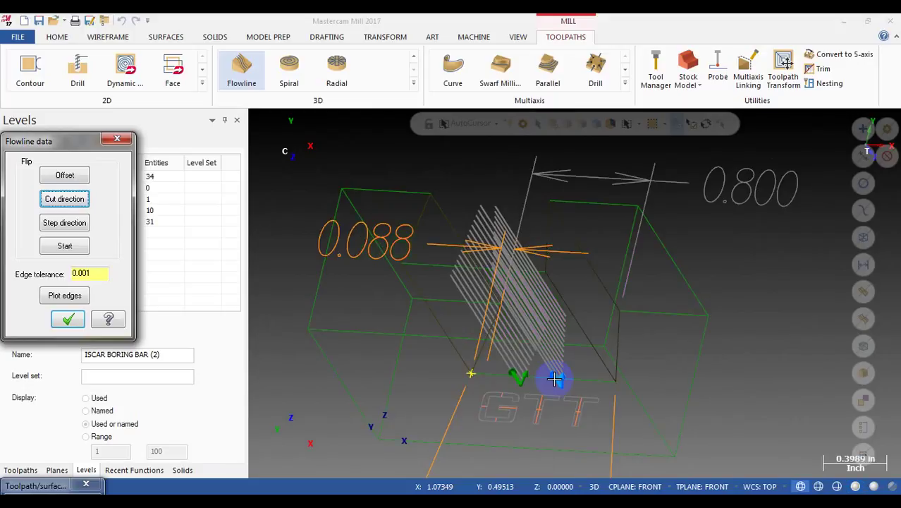
scroll(559, 363, "up", 2)
scroll(567, 320, "down", 1)
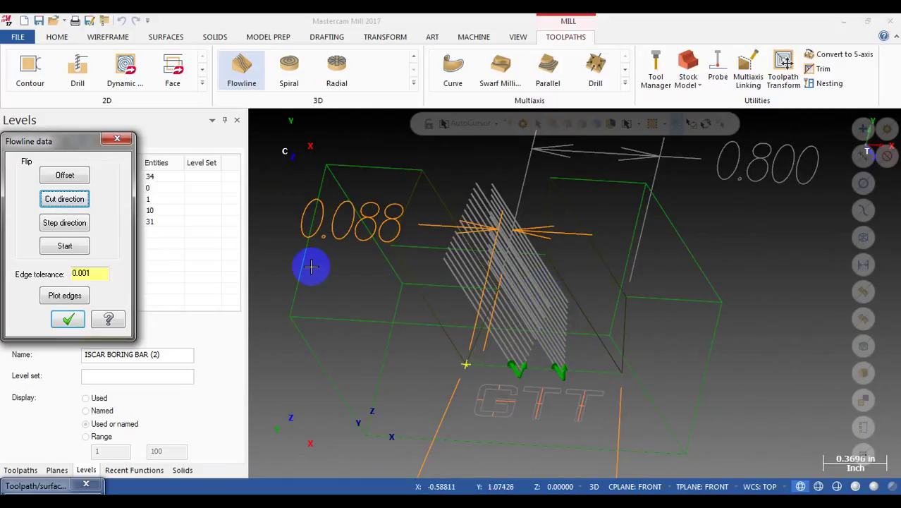
left_click(65, 223)
scroll(535, 306, "up", 3)
middle_click_drag(538, 306, 493, 277)
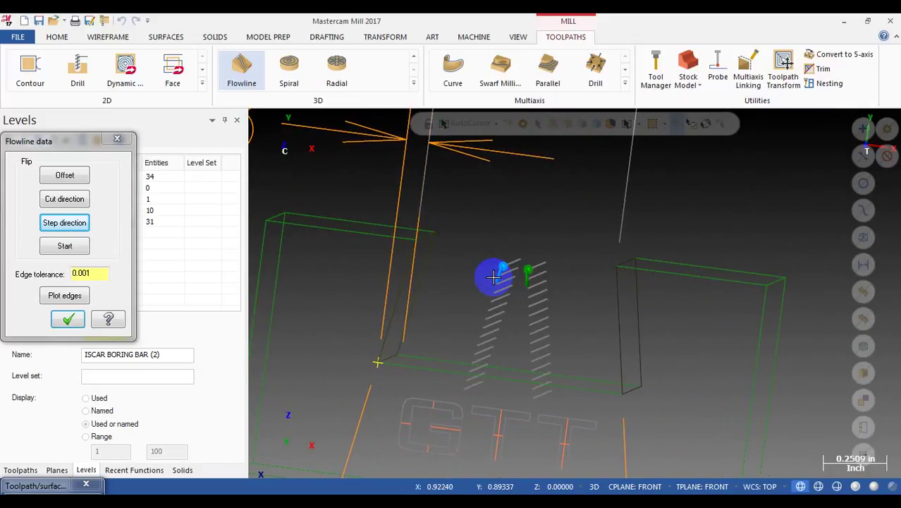
middle_click_drag(492, 277, 312, 316)
- Accept the flowline directions and drive surface selection, and choose BORING BAR as the toolpath's tool
left_click(65, 319)
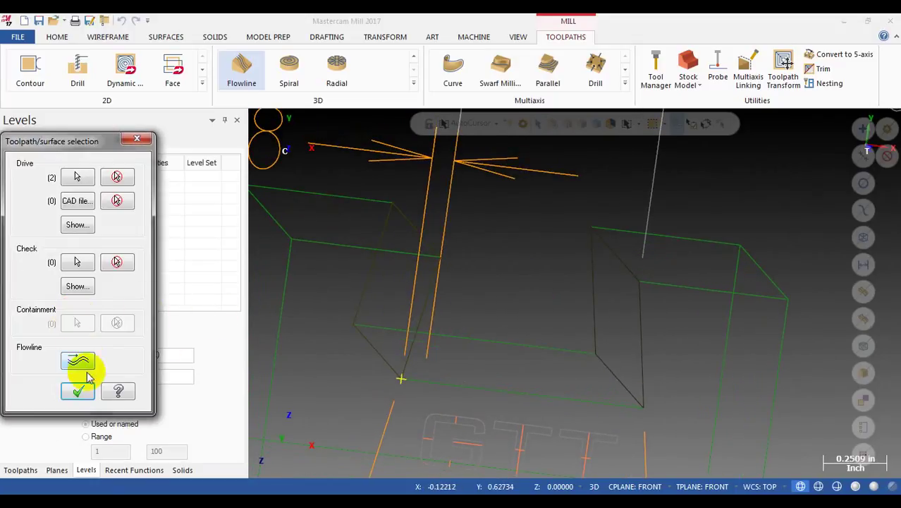
left_click(79, 391)
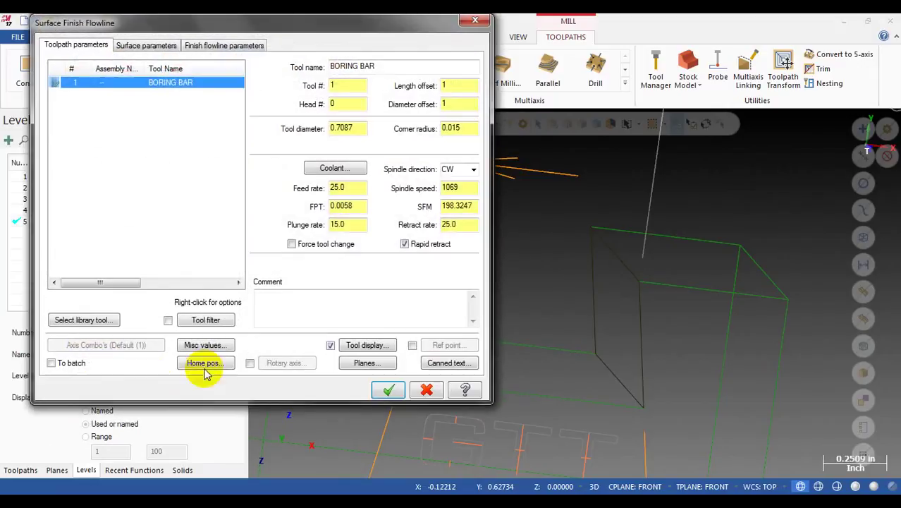
left_click(162, 86)
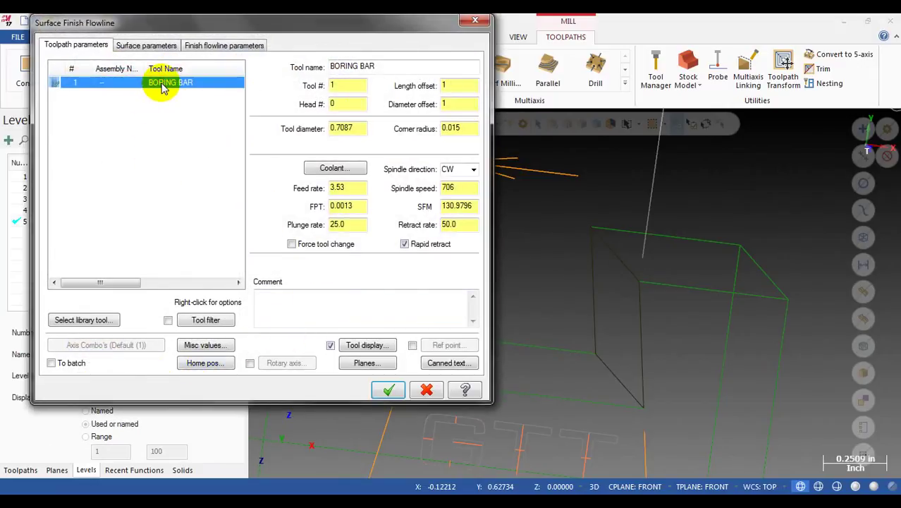
- Set the feed plane to absolute 2.0 and turn off the retract height, keeping 0.0 stock to leave on drive and check surfaces
left_click(149, 47)
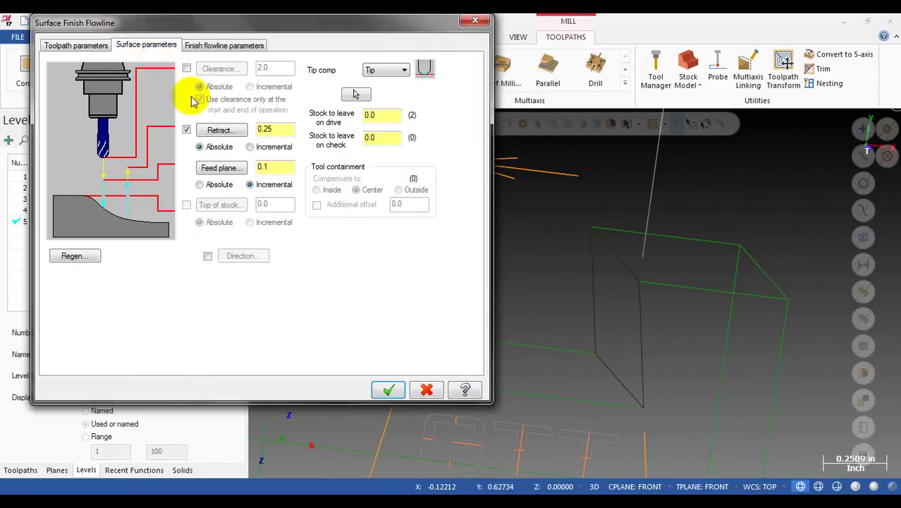
left_click(201, 184)
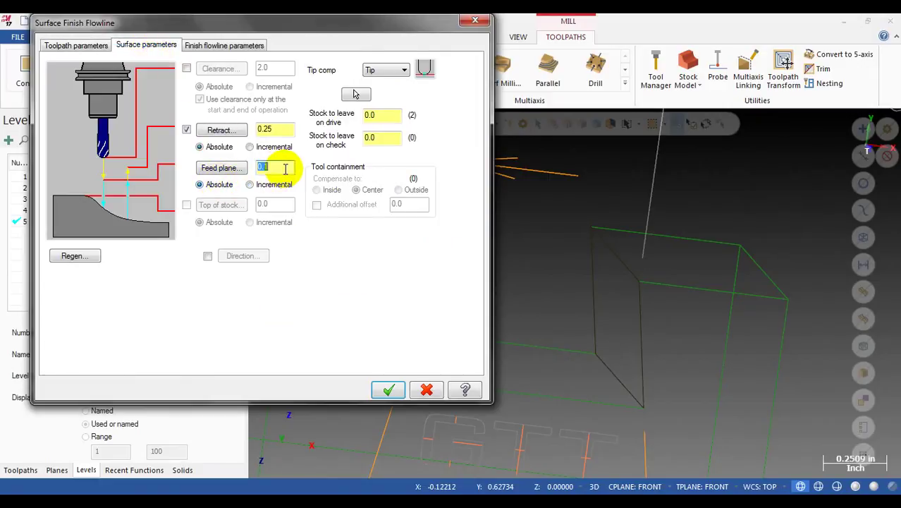
left_click(286, 168)
type("2")
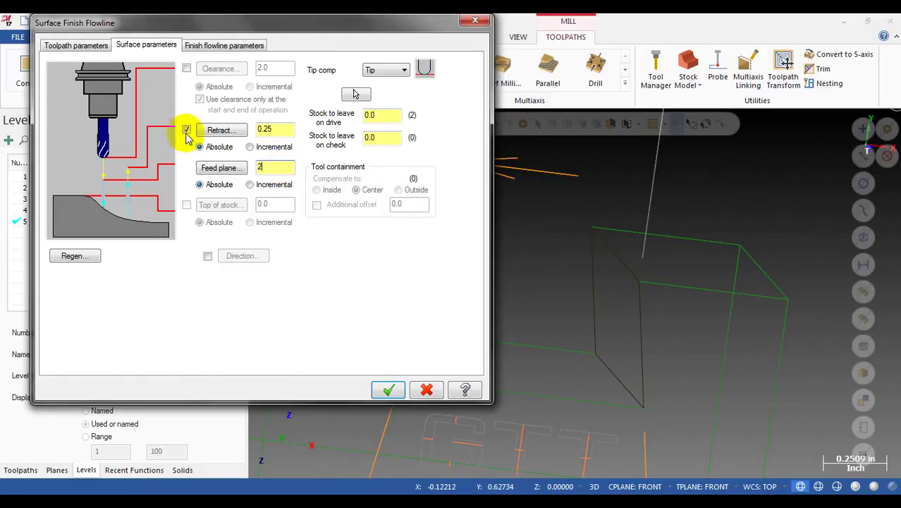
left_click(186, 129)
left_click(385, 113)
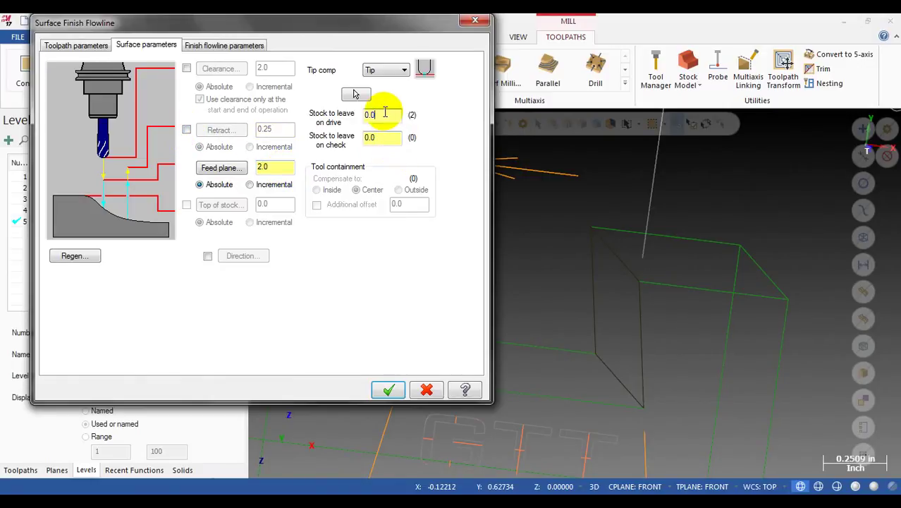
left_click(391, 139)
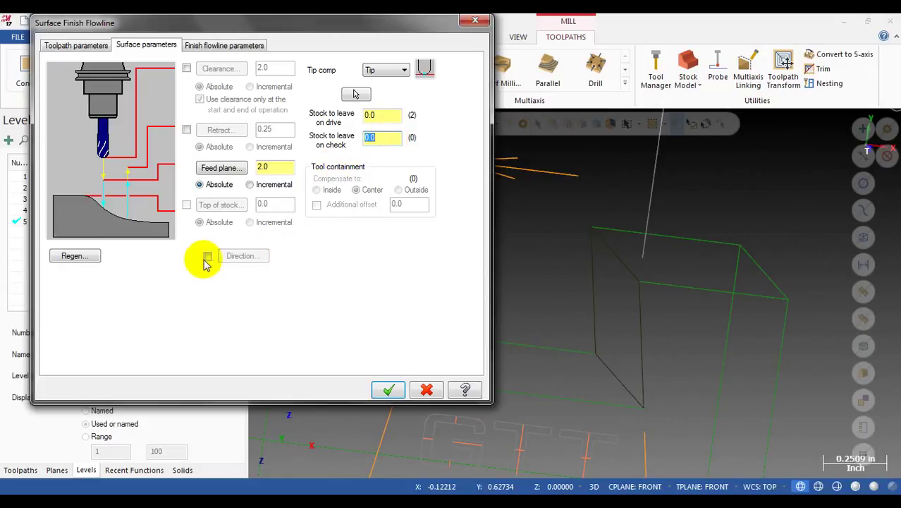
- Enable the entry direction settings with plunge angle 0, XY angle 90 and plunge length 1, relative to the Tool Plane X axis
left_click(238, 256)
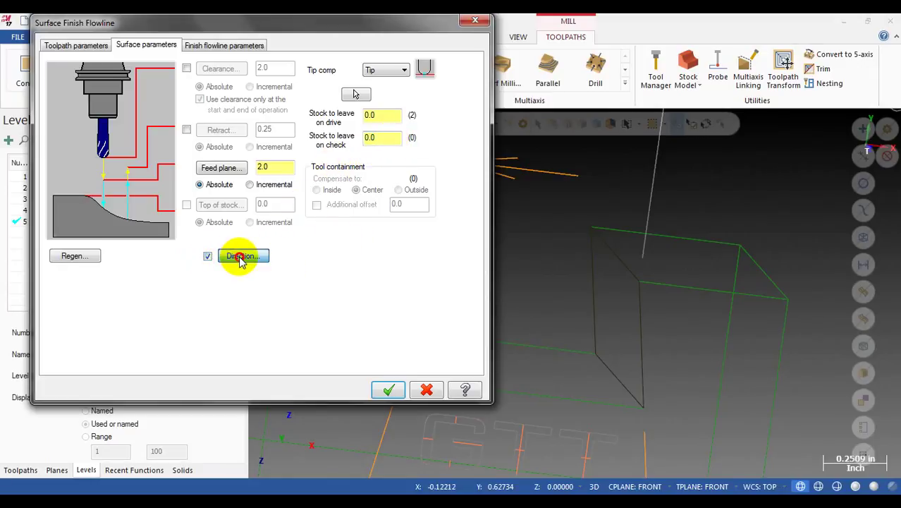
left_click(127, 210)
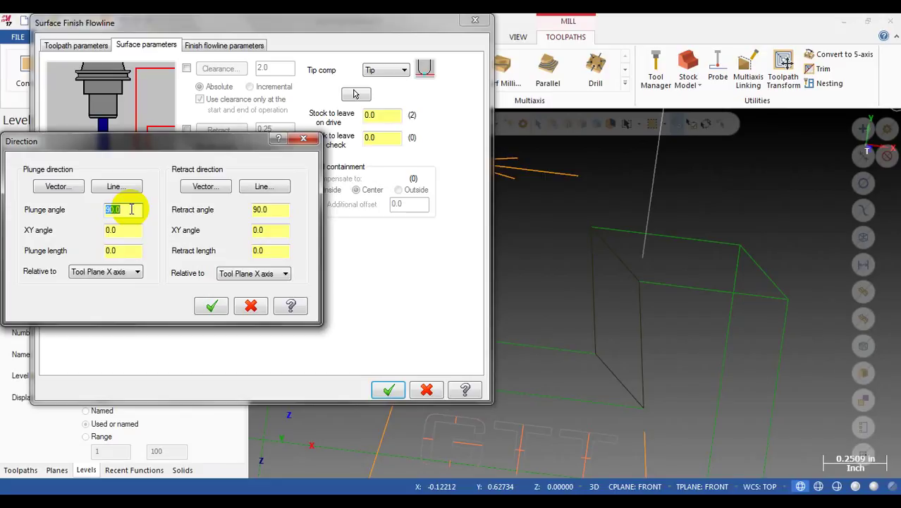
left_click(120, 232)
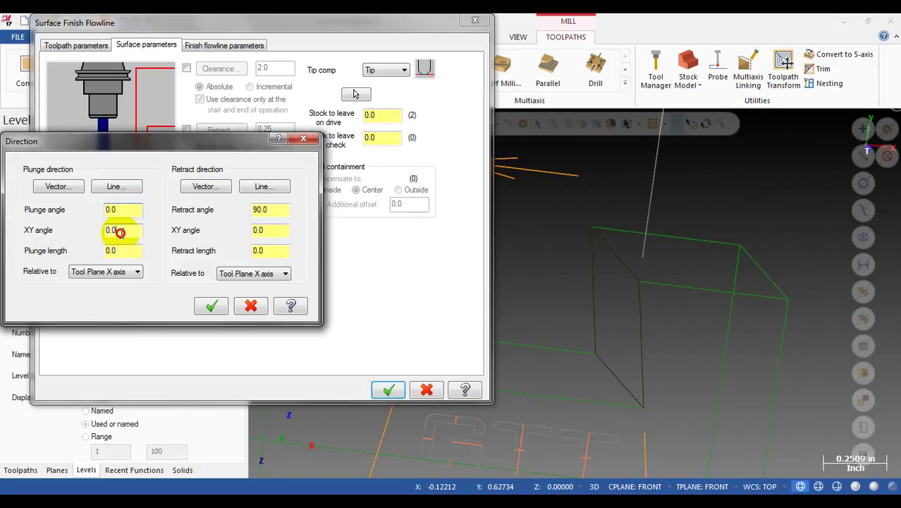
left_click(127, 207)
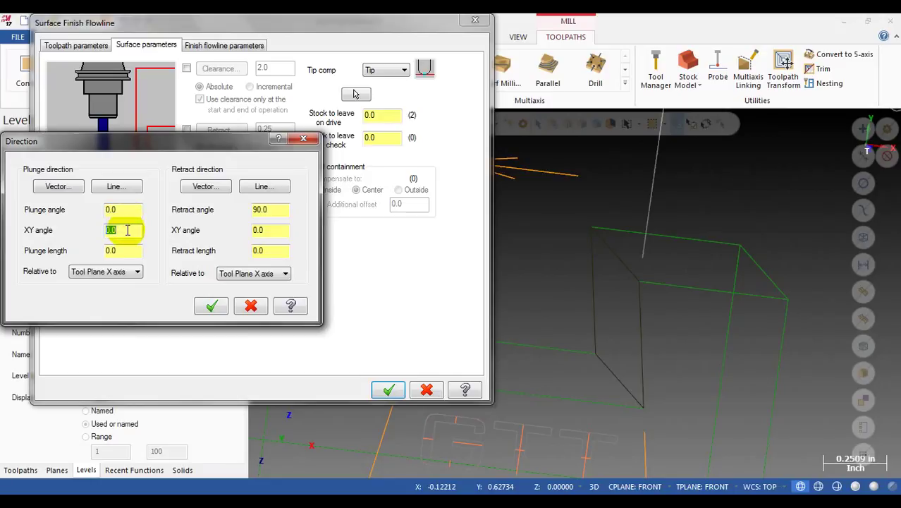
left_click(130, 252)
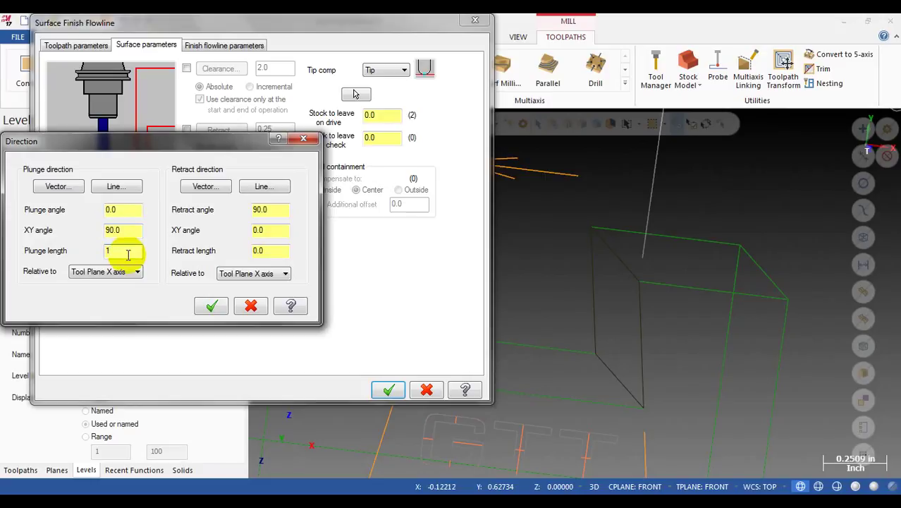
type("1")
left_click(117, 273)
left_click(119, 283)
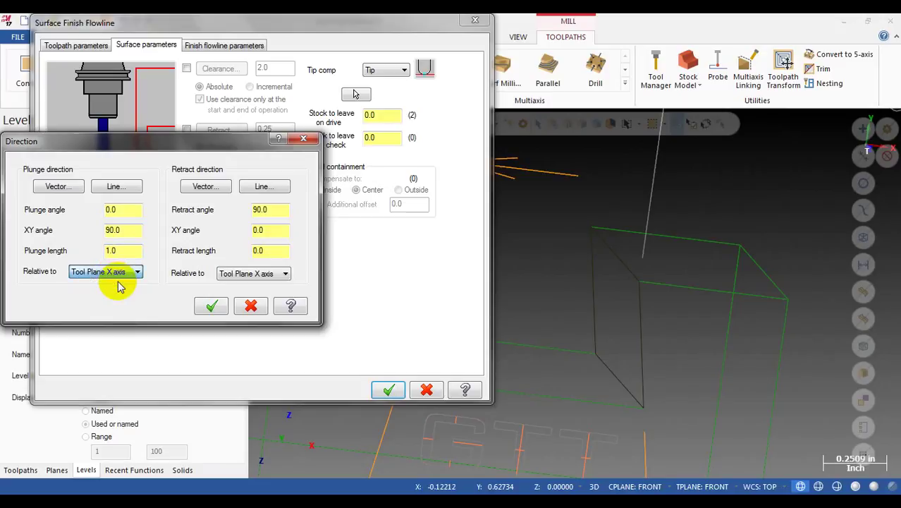
left_click(212, 306)
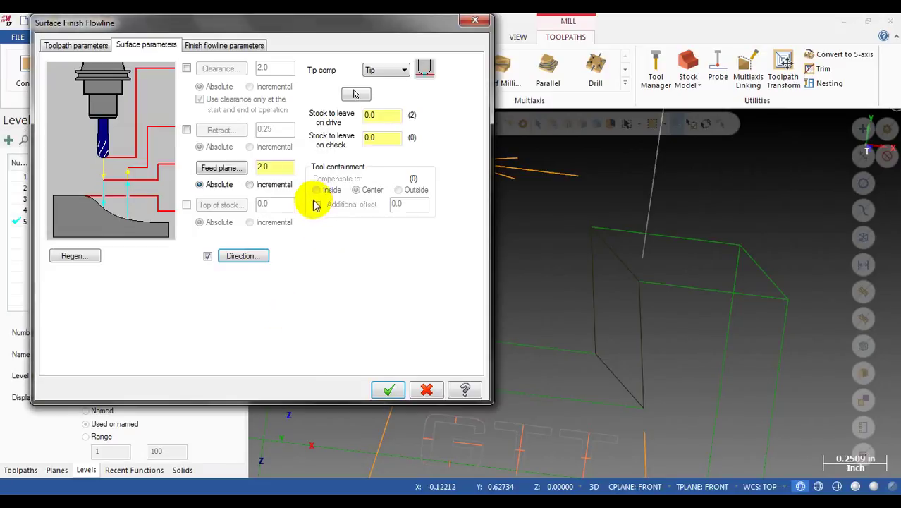
- Control the flowline stepover by a distance of 0.005 and turn off the flowline motion gouge check
left_click(219, 46)
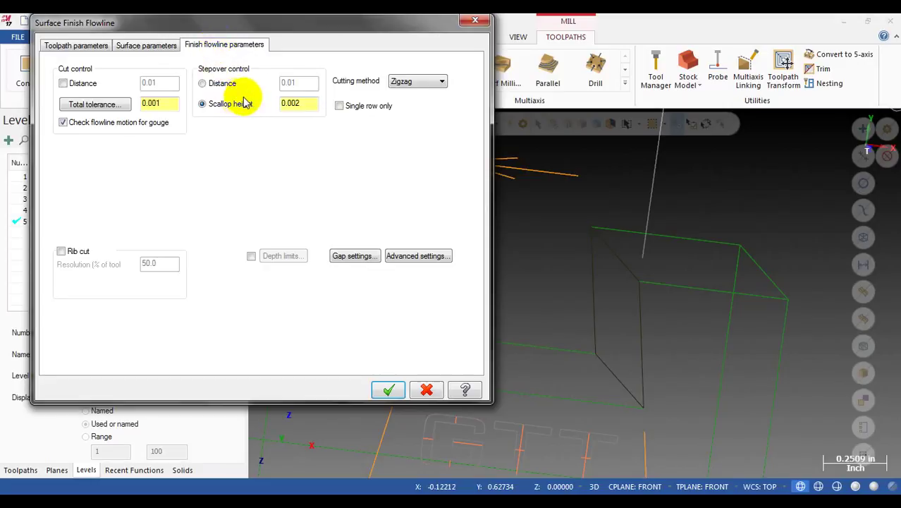
left_click(222, 83)
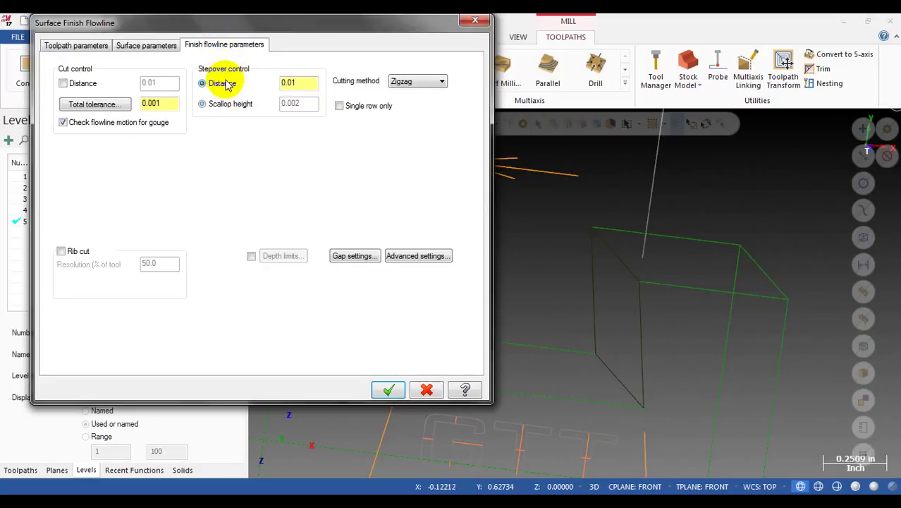
left_click(295, 83)
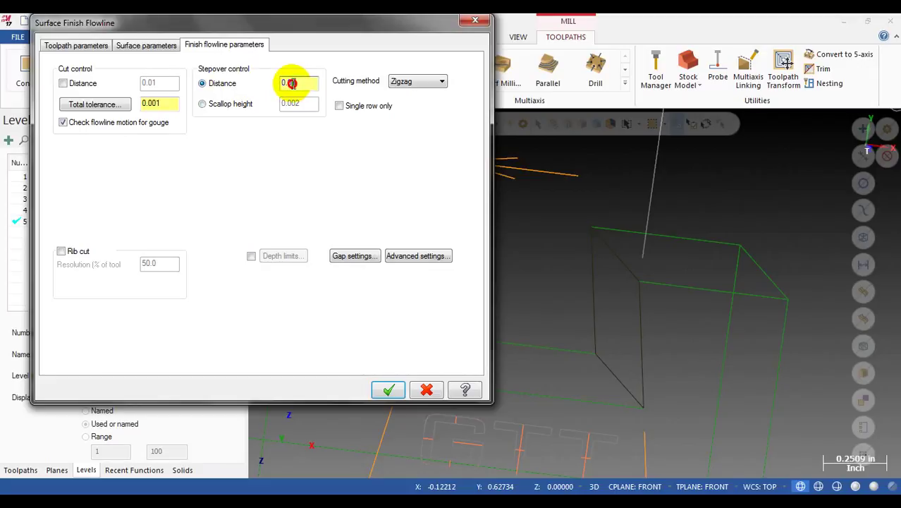
left_click_drag(293, 84, 299, 84)
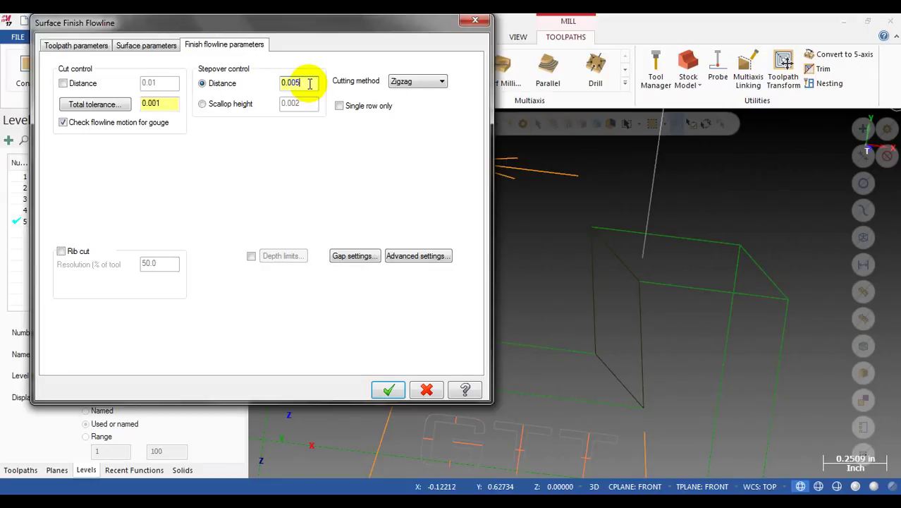
double_click(309, 83)
left_click(171, 103)
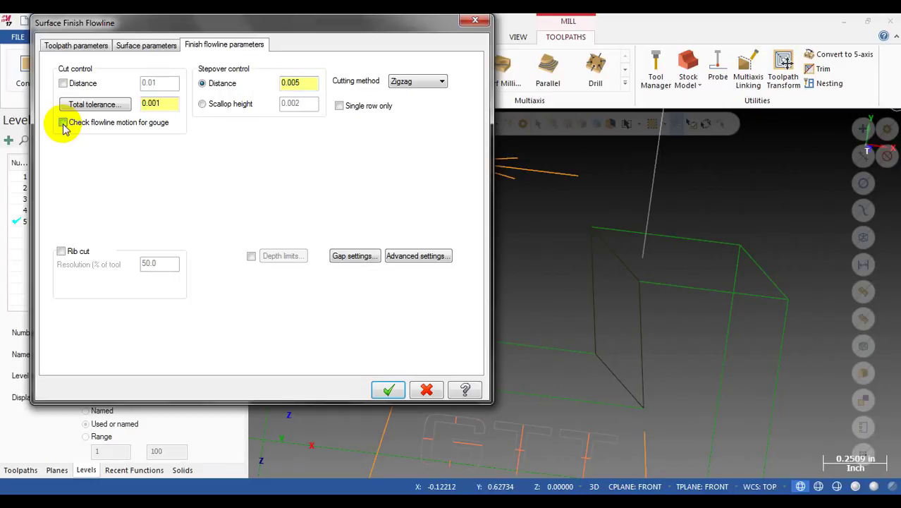
left_click(62, 123)
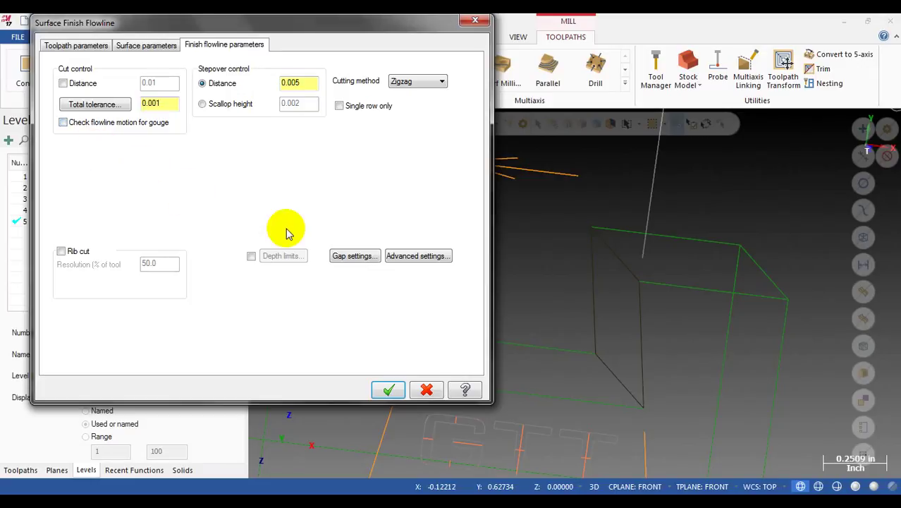
- In the gap settings, set the keep-tool-down motion to Direct and turn off the gap motion gouge check
left_click(353, 257)
left_click_drag(115, 139, 238, 88)
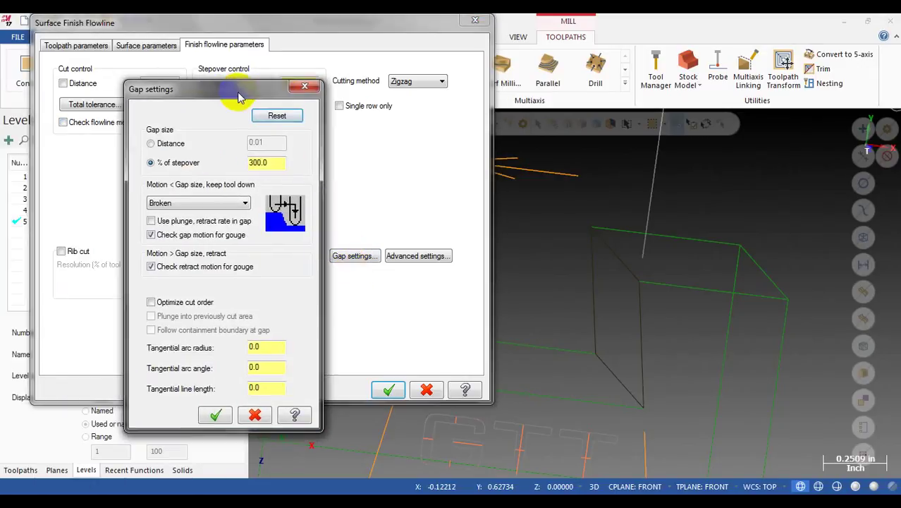
left_click(188, 204)
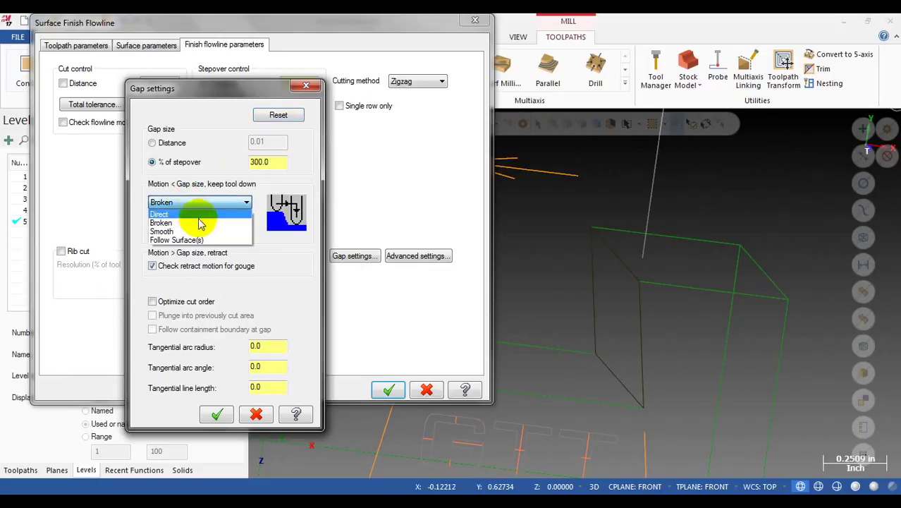
left_click(188, 214)
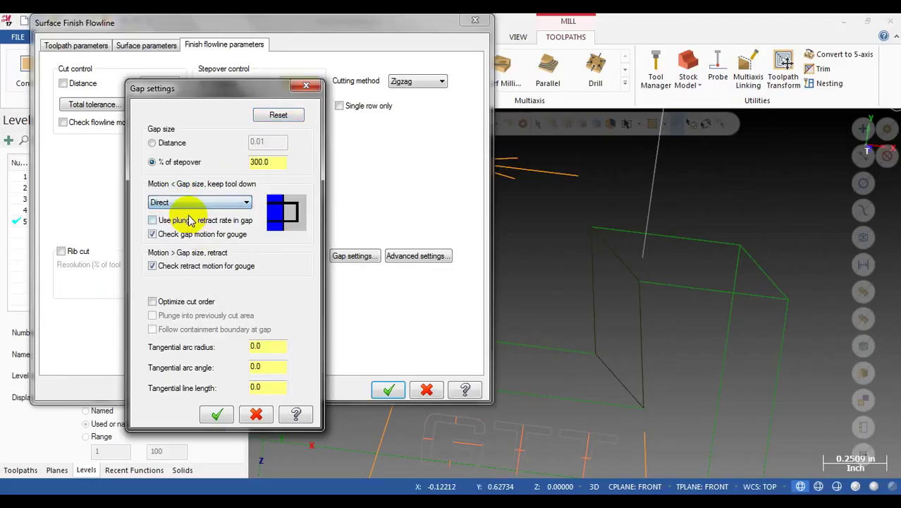
left_click(152, 233)
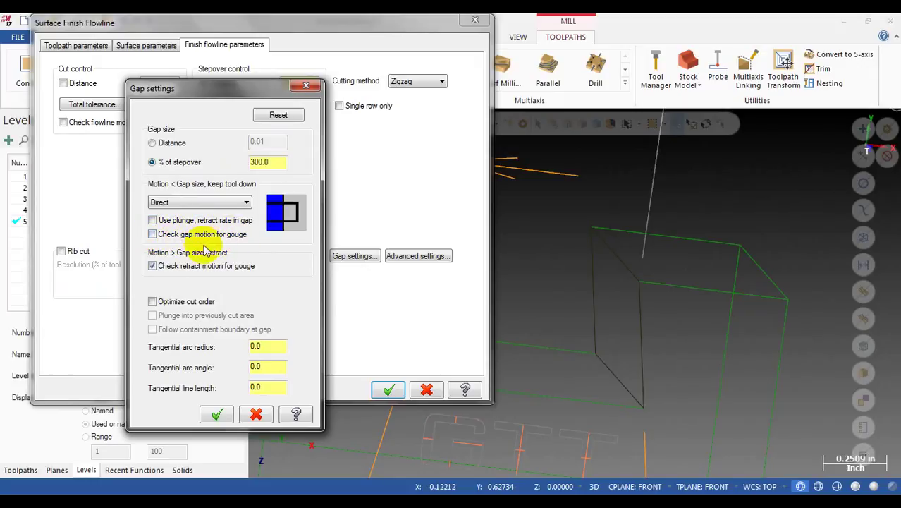
double_click(279, 366)
double_click(271, 385)
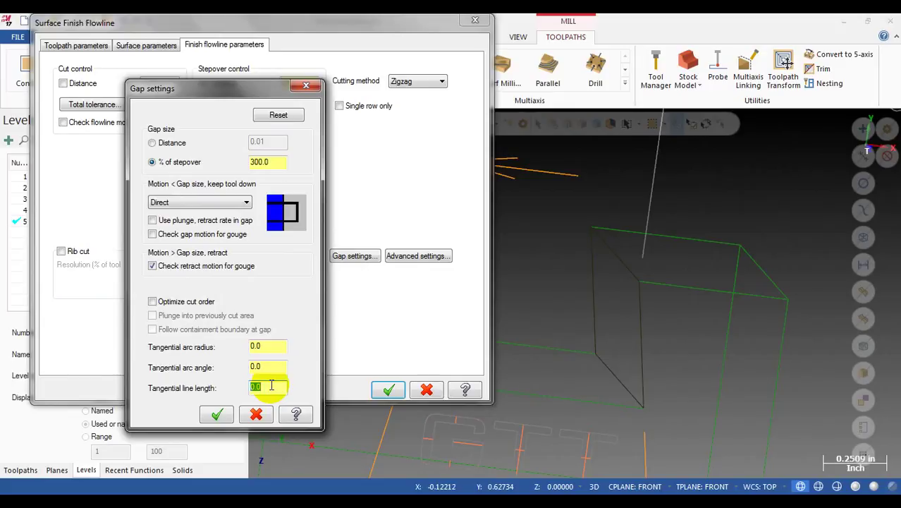
left_click(219, 414)
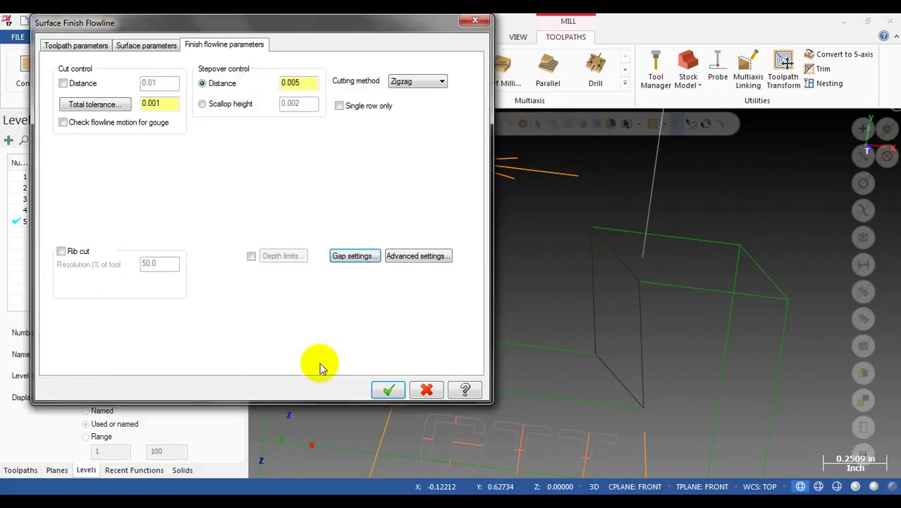
- Accept the Surface Finish Flowline parameters and acknowledge the gouge check notice to generate the toolpath
left_click(387, 390)
left_click(573, 295)
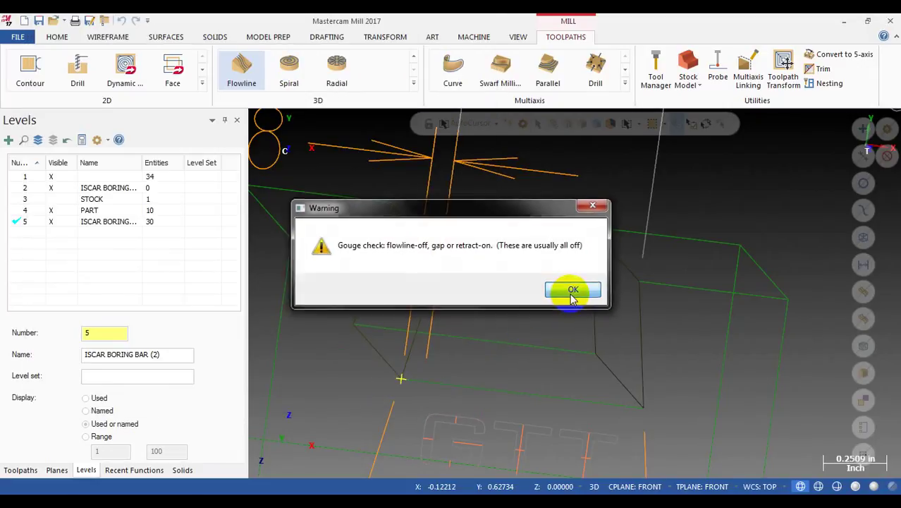
scroll(570, 294, "down", 2)
scroll(570, 294, "down", 1)
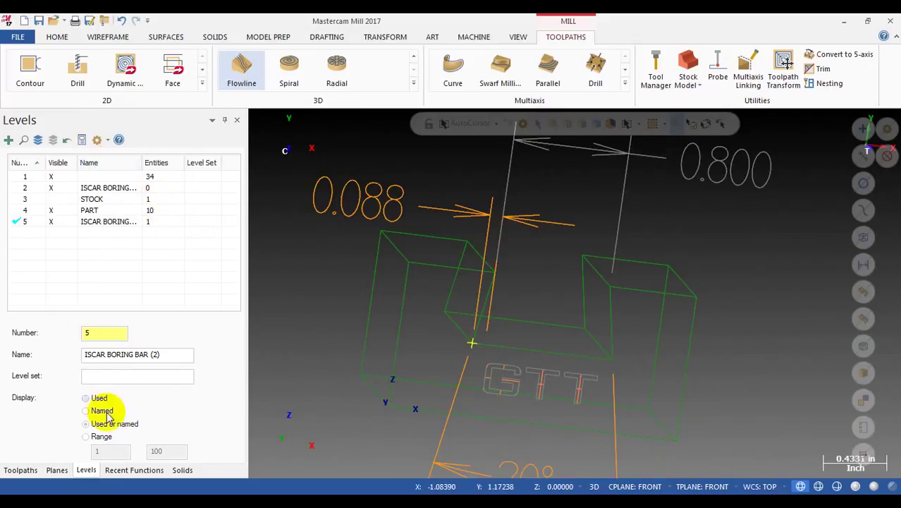
- Backplot the Surface Finish Flowline toolpath and inspect the boring bar's orientation against the slot wall
left_click(23, 467)
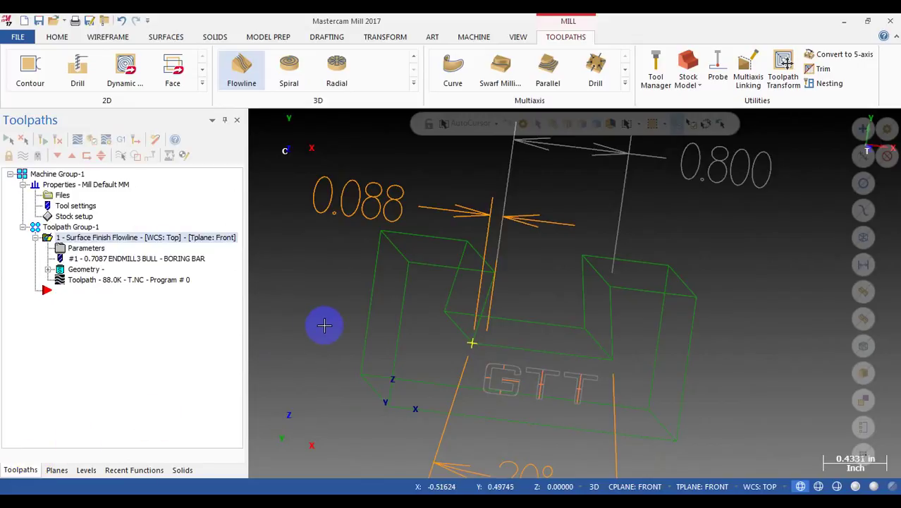
key("alt+2")
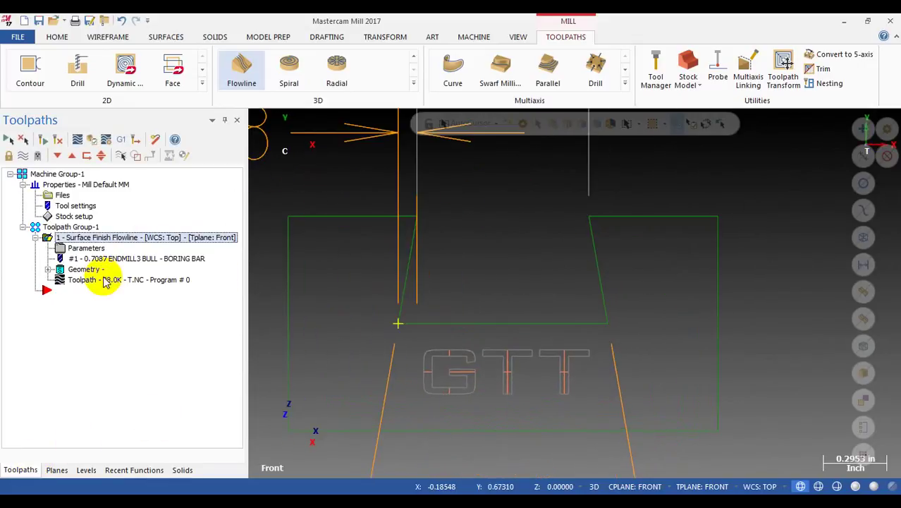
left_click(102, 283)
left_click_drag(451, 120, 655, 124)
middle_click_drag(469, 242, 525, 262)
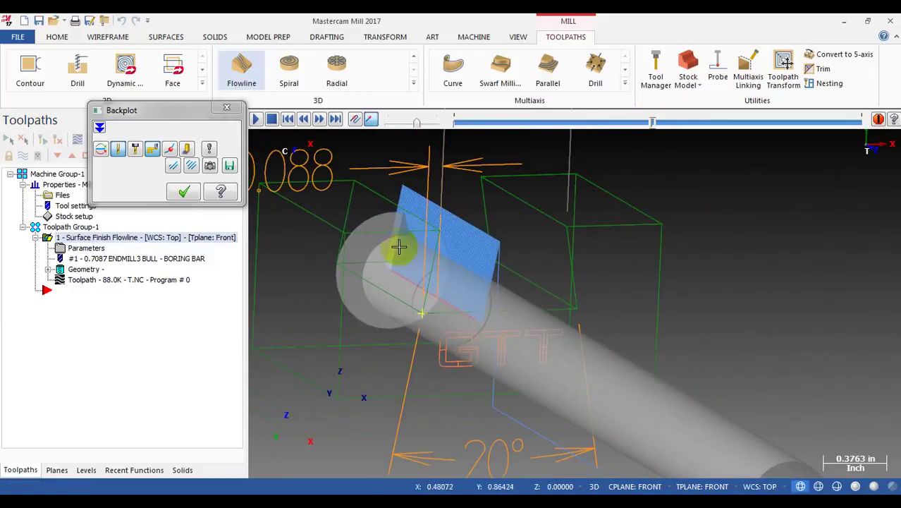
left_click(183, 192)
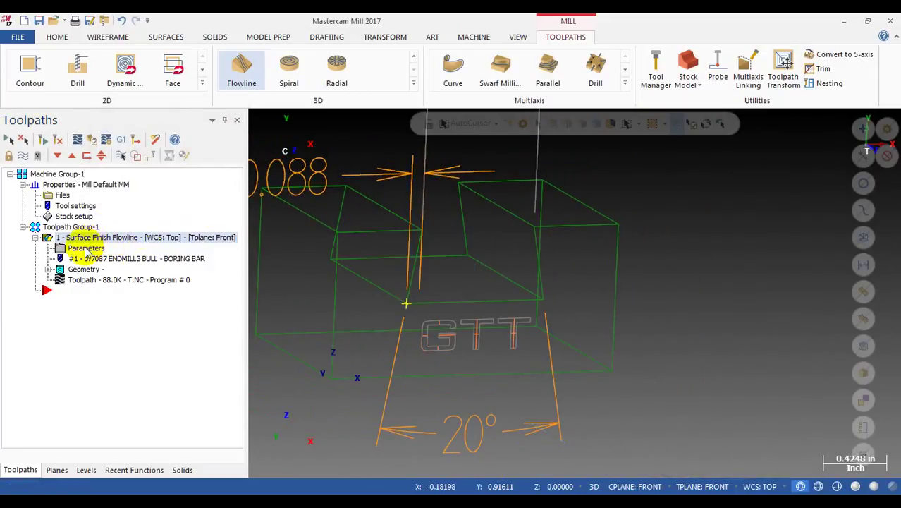
- Set the flowline operation's tool plane and construction plane to Top, matching the working coordinate system
left_click(85, 249)
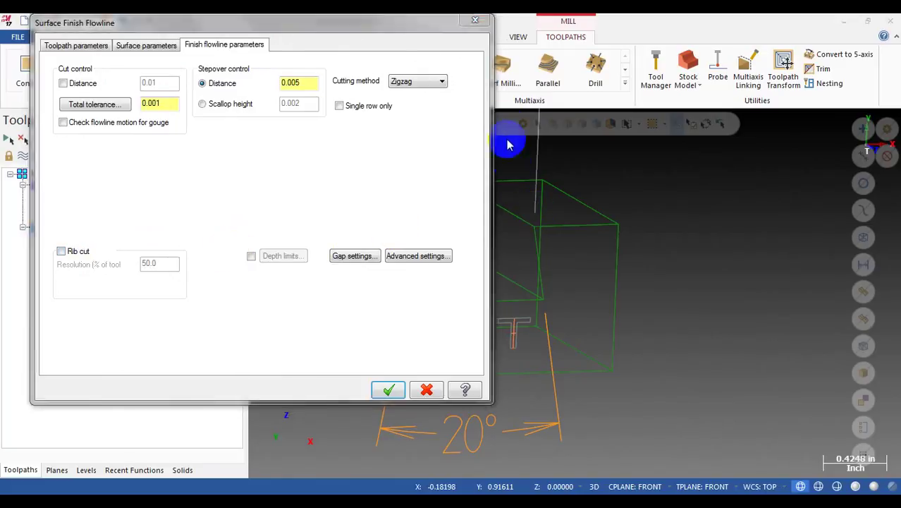
left_click(478, 22)
left_click(69, 249)
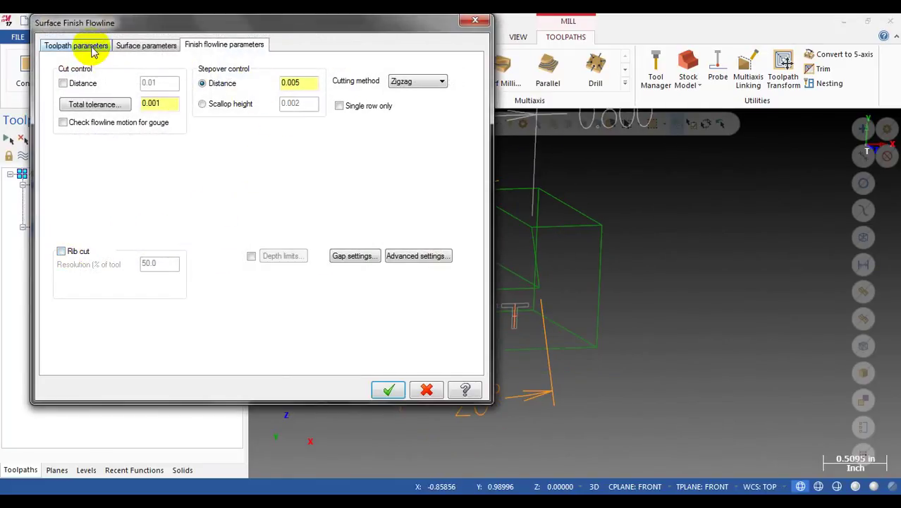
left_click(87, 44)
left_click(364, 363)
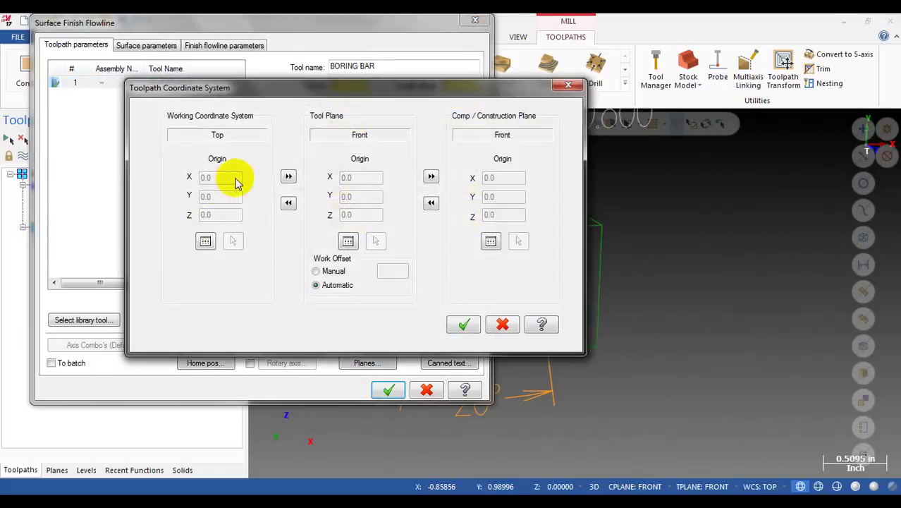
left_click(288, 176)
left_click(431, 177)
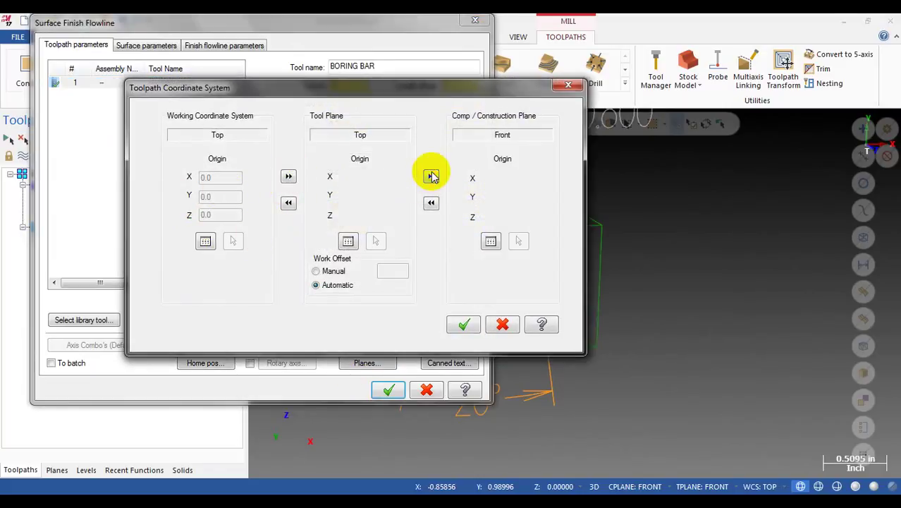
left_click(464, 326)
- Accept the operation parameters, acknowledge the gouge check notice and regenerate the flowline toolpath
left_click(390, 389)
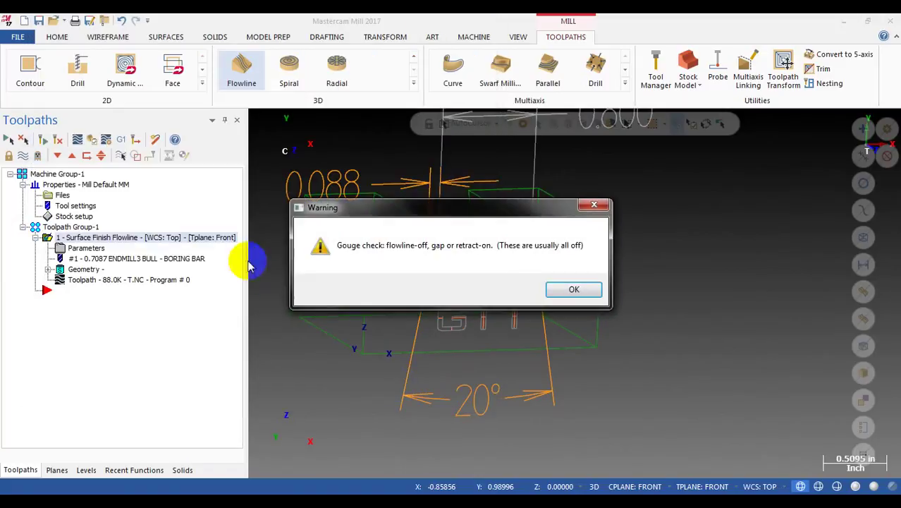
left_click(574, 290)
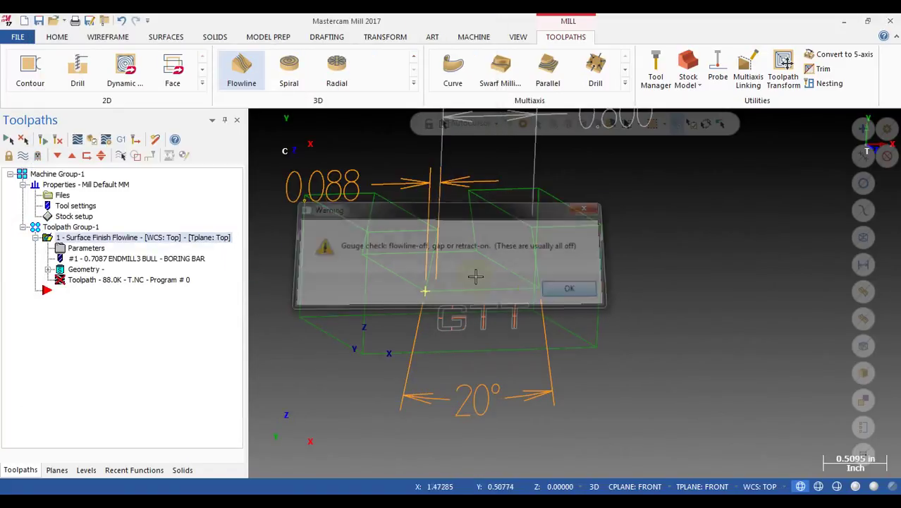
left_click(40, 139)
- Backplot the regenerated toolpath and check the boring bar's position along the slot wall from several angles
left_click(104, 281)
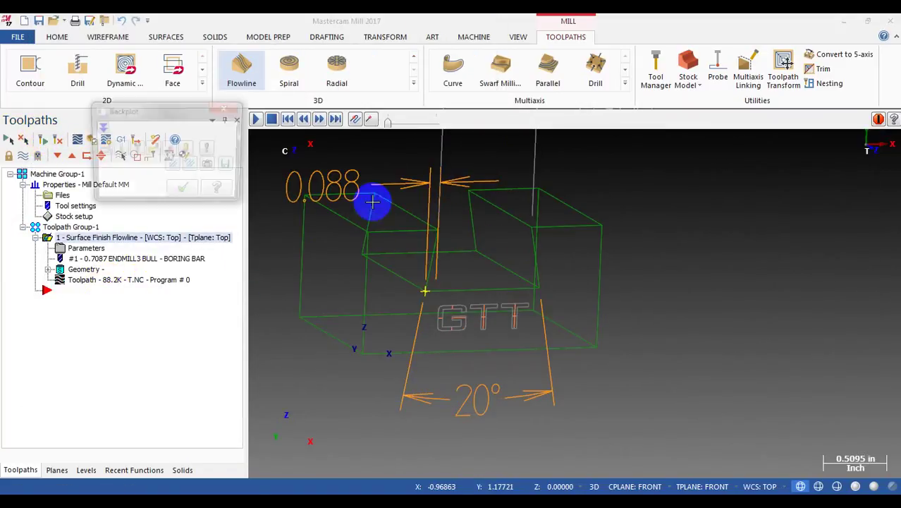
left_click_drag(454, 122, 724, 121)
middle_click_drag(497, 232, 670, 153)
left_click_drag(720, 124, 657, 121)
middle_click_drag(503, 217, 374, 247)
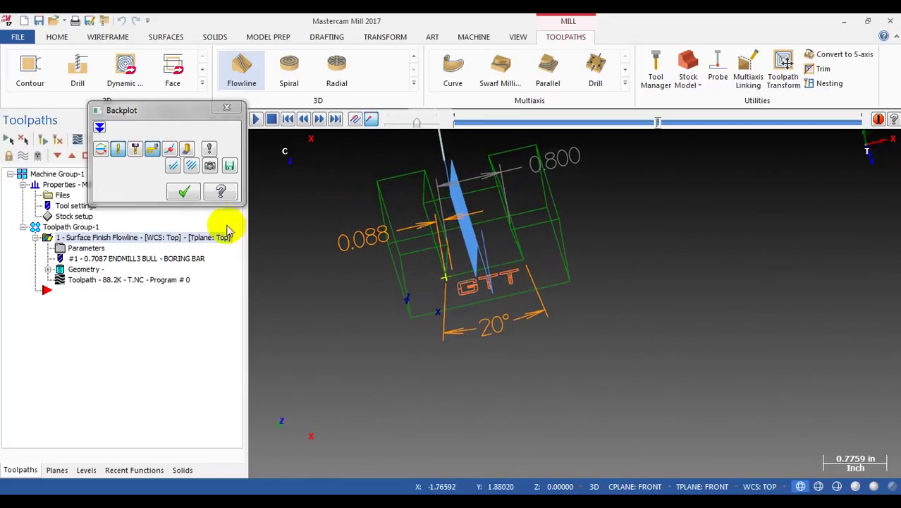
left_click(182, 194)
- Open the operation's geometry selection and review the flowline data of the drive surfaces
left_click(76, 269)
left_click(79, 361)
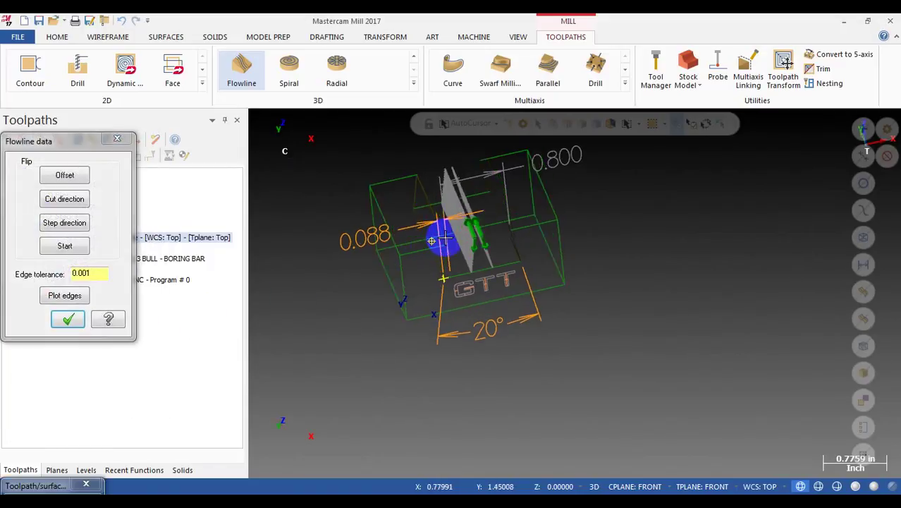
left_click(64, 321)
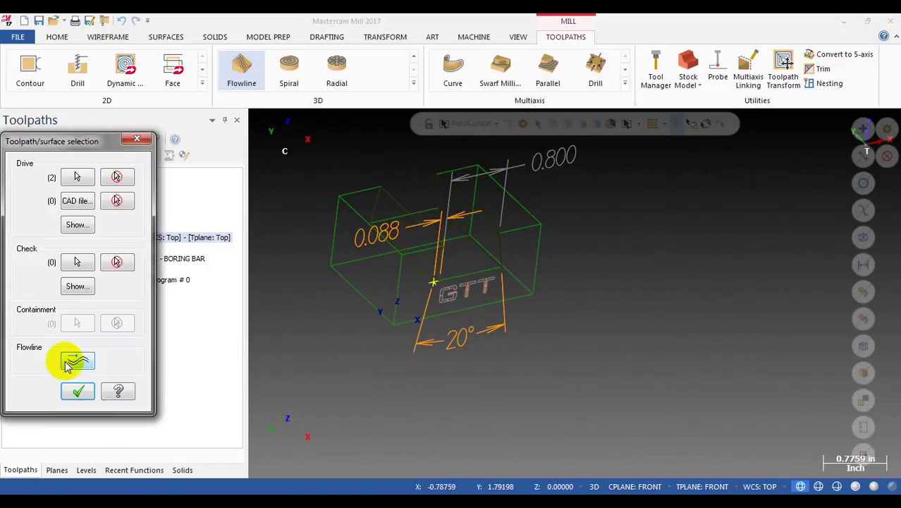
- Select the slot floor of the shaded solid as the check surface and accept the toolpath geometry
left_click(75, 262)
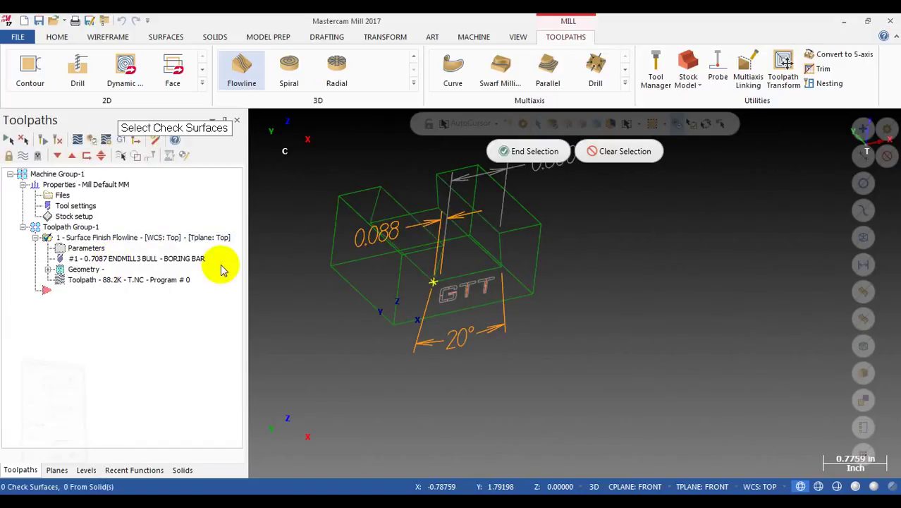
left_click(552, 124)
key("alt+s")
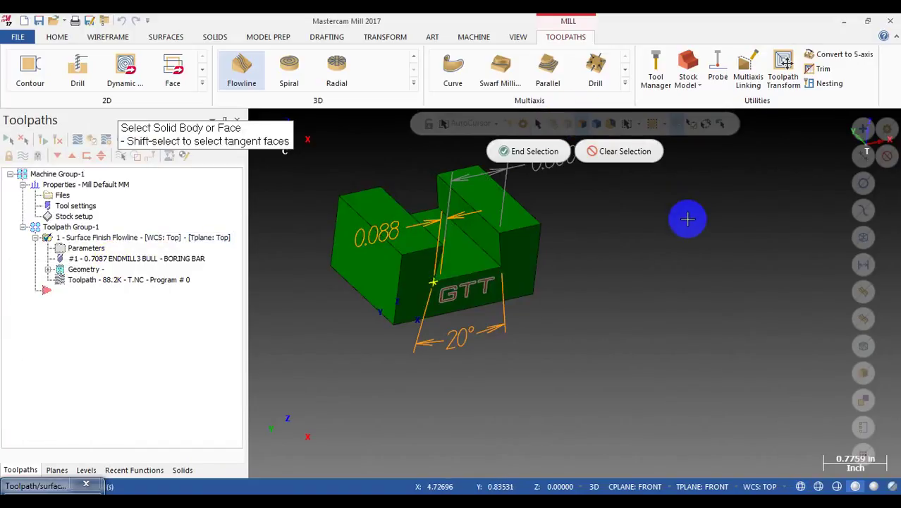
key("alt")
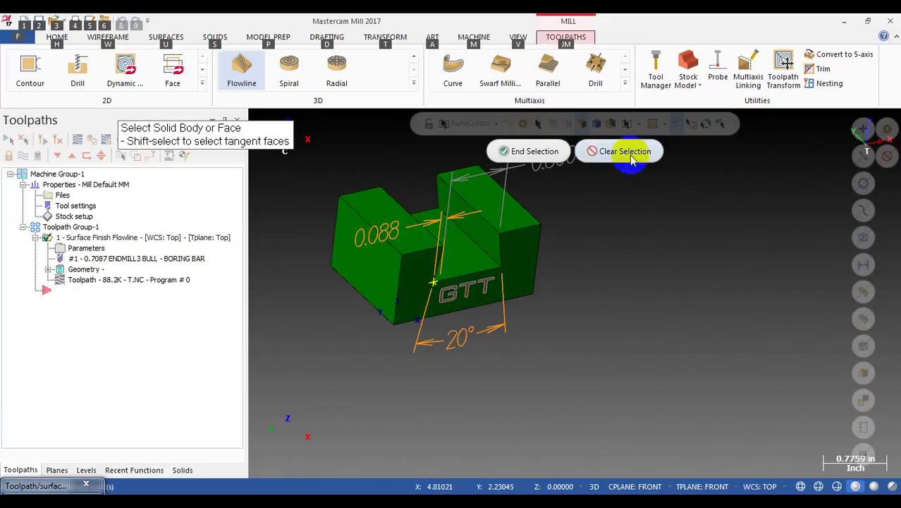
left_click(478, 255)
left_click(549, 155)
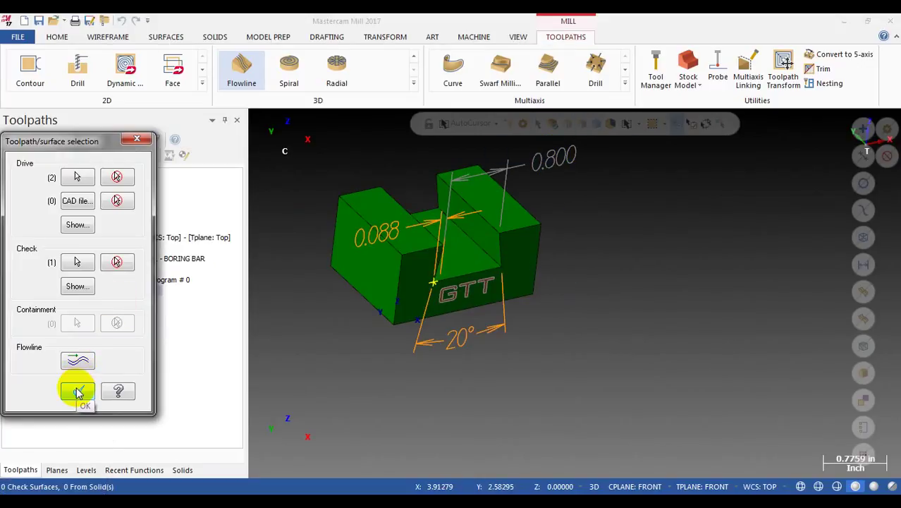
left_click(76, 391)
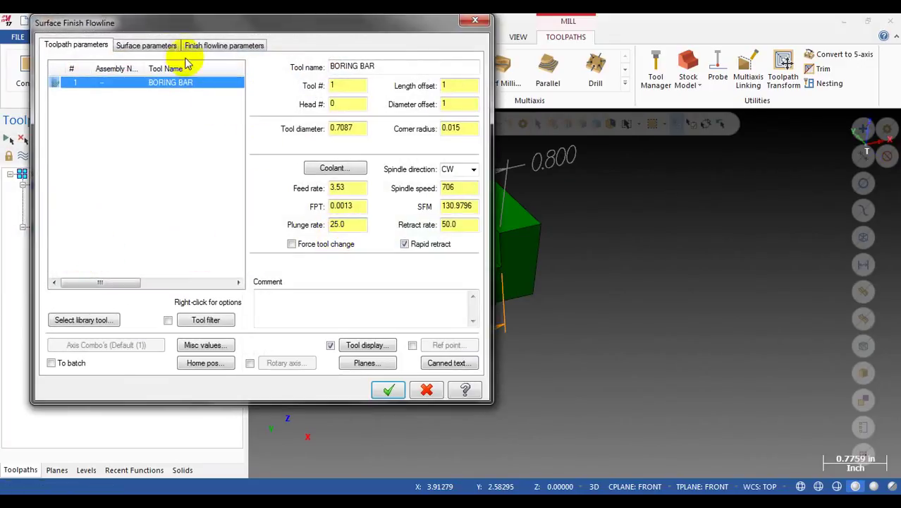
- In the direction settings, set retract XY angle 90 and length 1, with plunge and retract both relative to Cut Direction
left_click(148, 45)
left_click(213, 47)
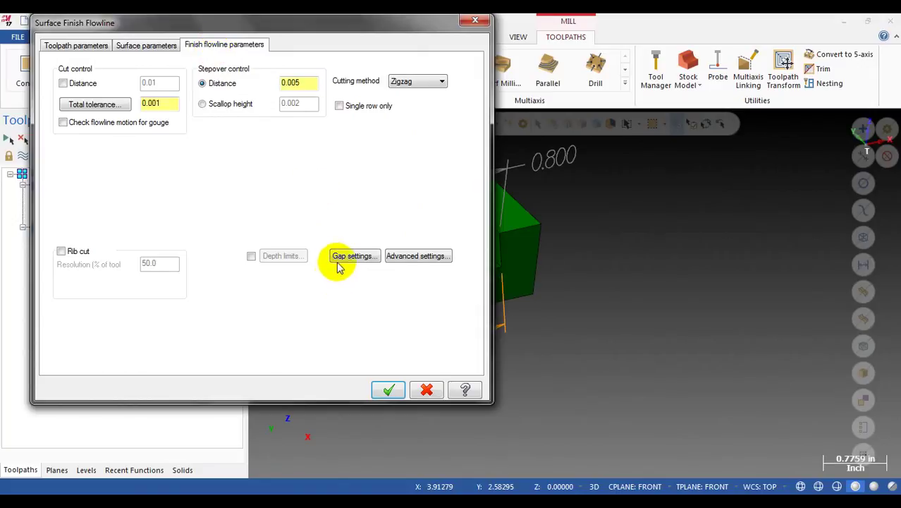
left_click(148, 45)
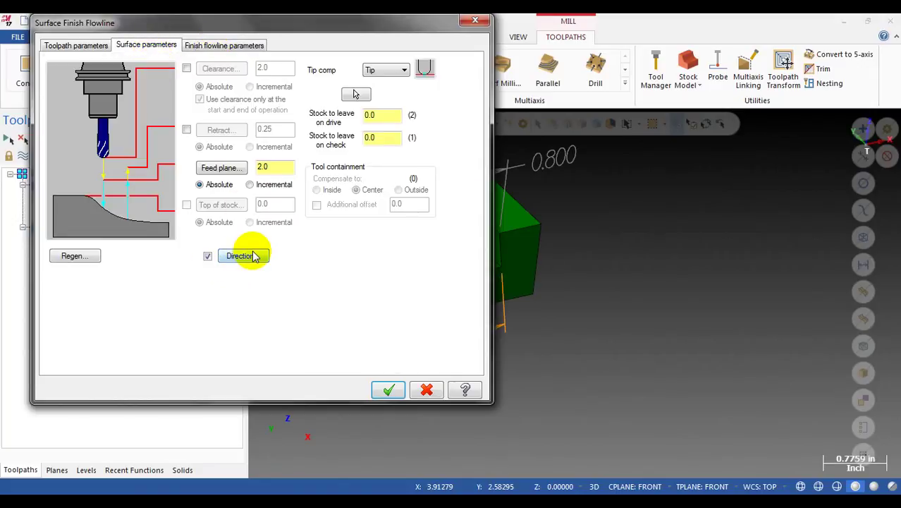
left_click(255, 256)
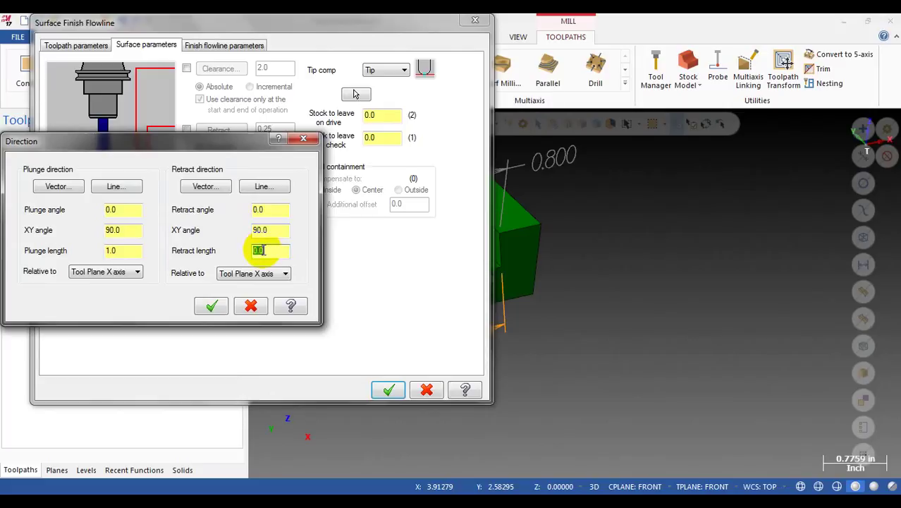
left_click(113, 274)
left_click(113, 292)
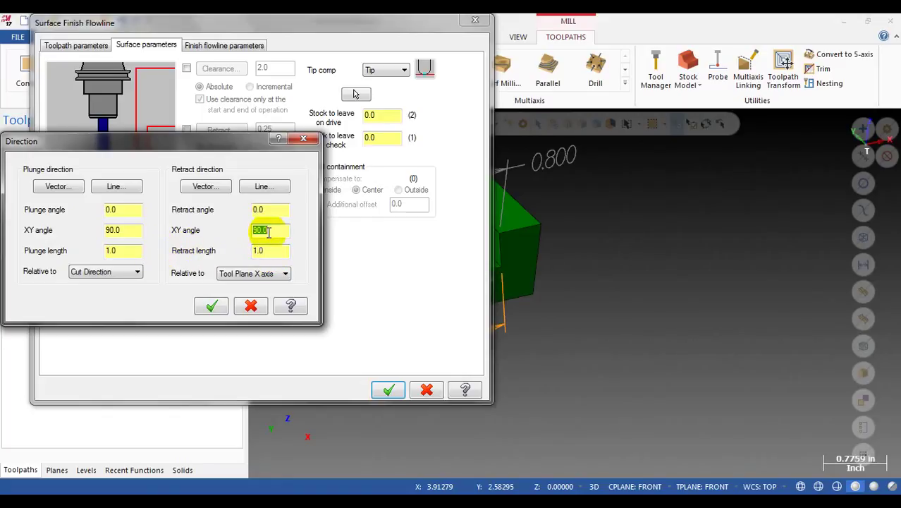
left_click(262, 280)
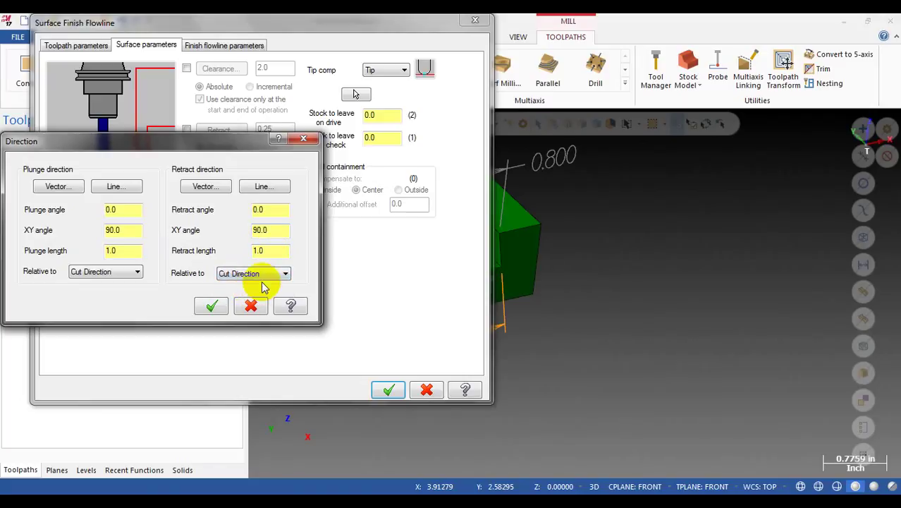
left_click(212, 306)
- Accept the direction changes and regenerate the toolpath, dismissing the gouge check and stock-to-leave notices
left_click(388, 390)
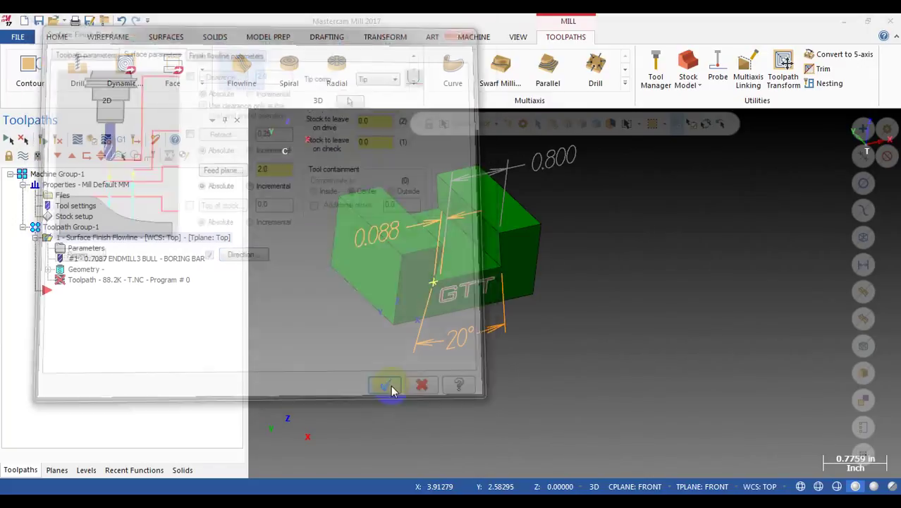
left_click(573, 289)
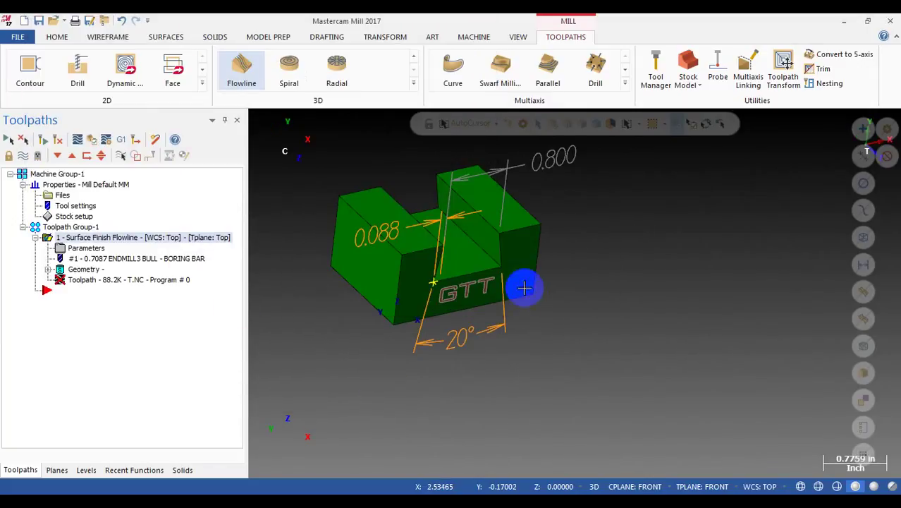
left_click(41, 141)
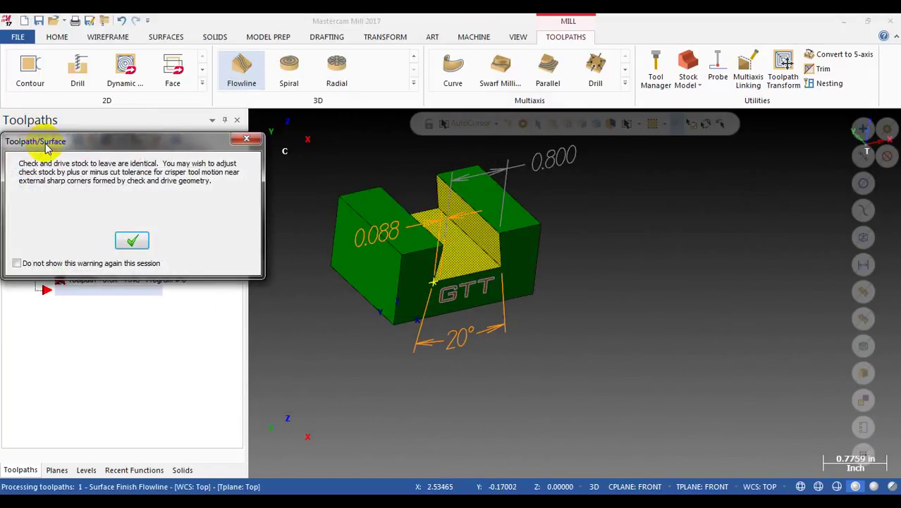
left_click(134, 240)
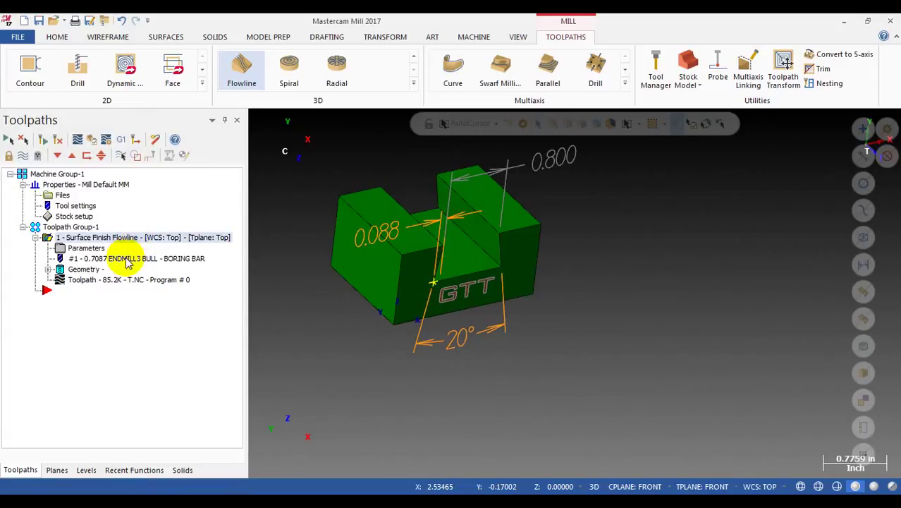
- Backplot the toolpath to examine the plunge and retract moves relative to the cut direction
left_click(77, 139)
left_click_drag(447, 125, 740, 123)
left_click(180, 192)
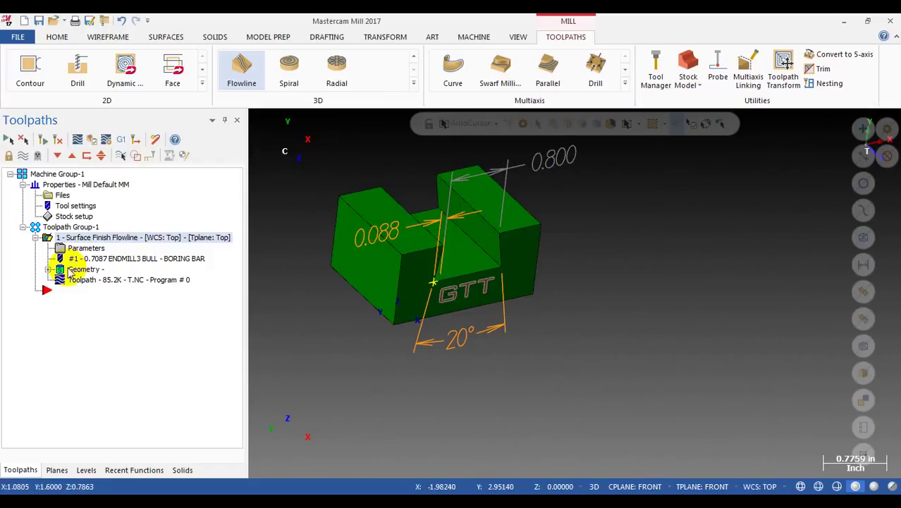
- Set the plunge XY angle to 0 and update the retract XY angle in the operation's direction settings
left_click(77, 248)
left_click(237, 255)
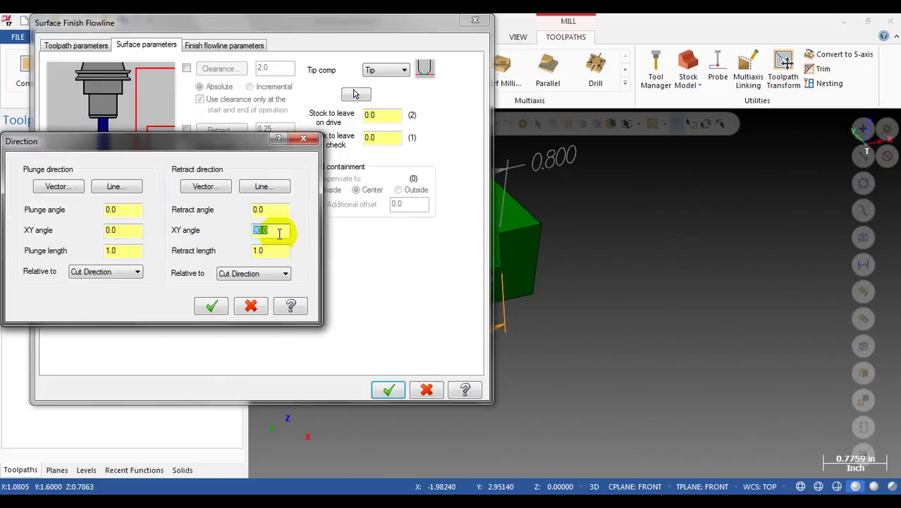
left_click(212, 305)
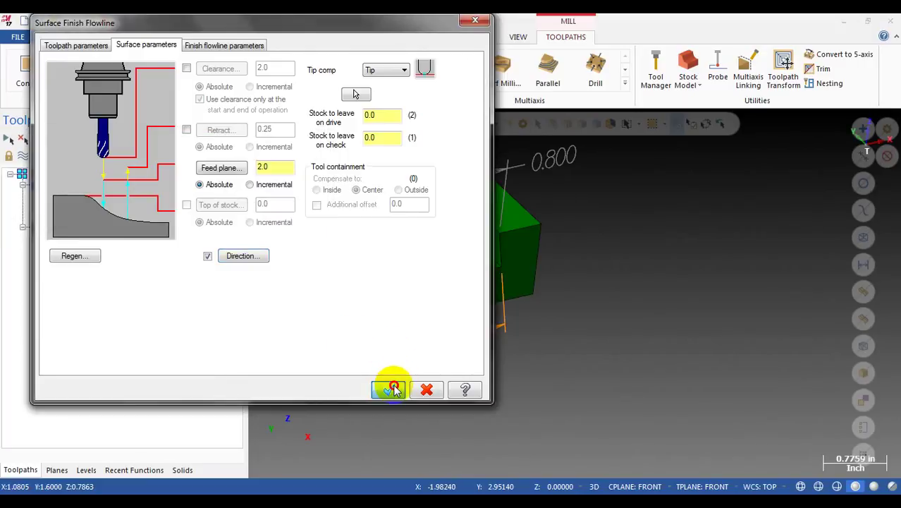
- Accept the revised entry and exit angles, then regenerate the toolpath and dismiss the notices
left_click(389, 390)
left_click(573, 288)
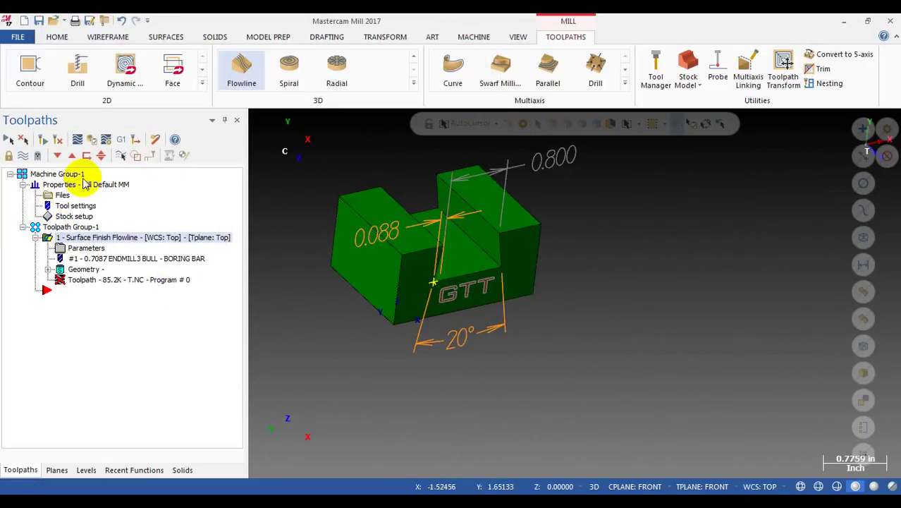
left_click(44, 140)
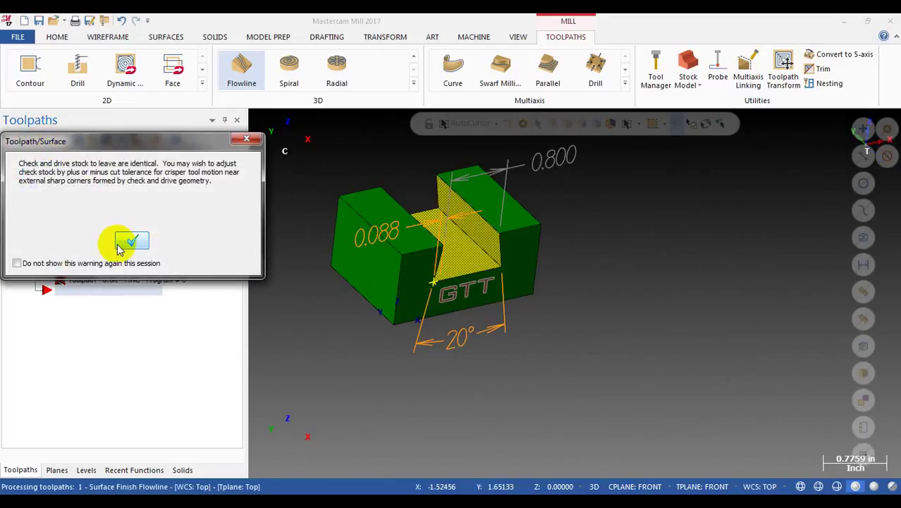
left_click(126, 238)
- Backplot the updated toolpath through to its end and inspect the entry and exit moves up close
left_click(104, 281)
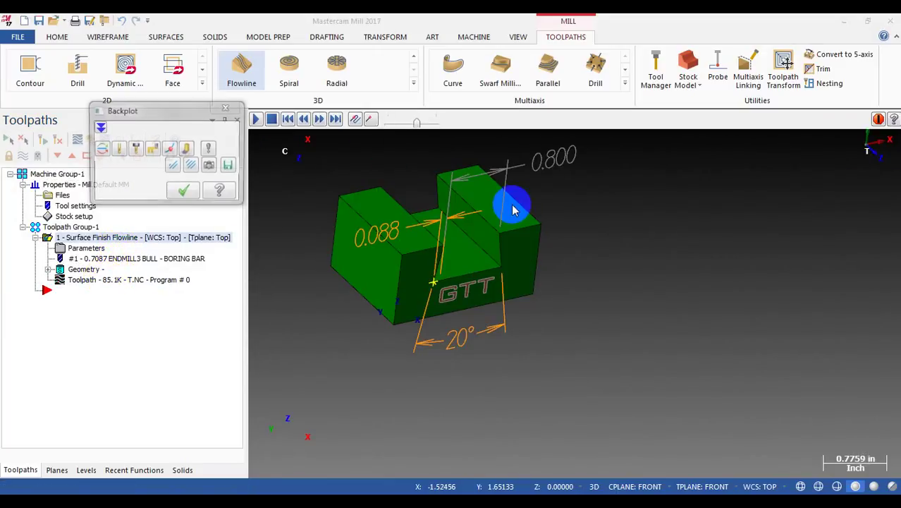
left_click_drag(457, 127, 880, 144)
middle_click_drag(506, 271, 439, 304)
scroll(439, 303, "up", 5)
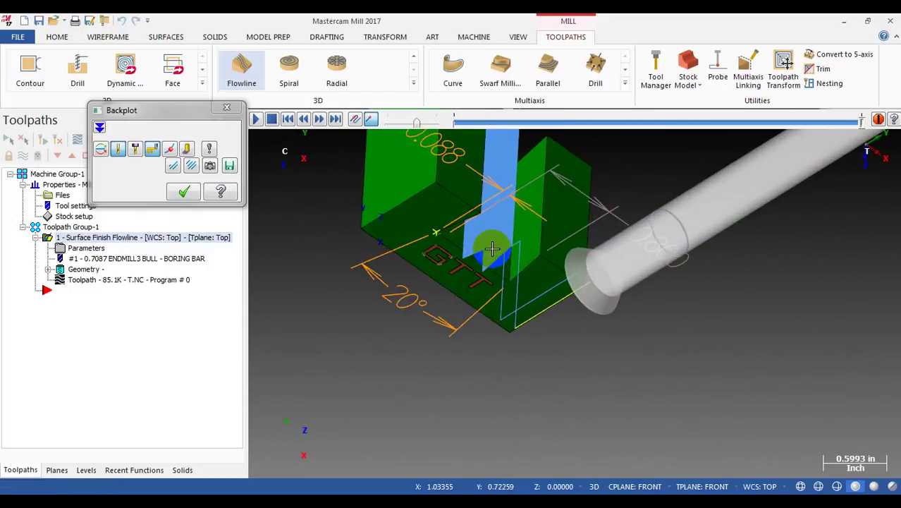
- Inspect the backplotted entry and exit moves from several angles, step the tool back into the slot, and close the backplot
middle_click_drag(504, 260, 508, 236)
scroll(485, 293, "down", 2)
scroll(485, 293, "down", 2)
middle_click_drag(483, 294, 670, 153)
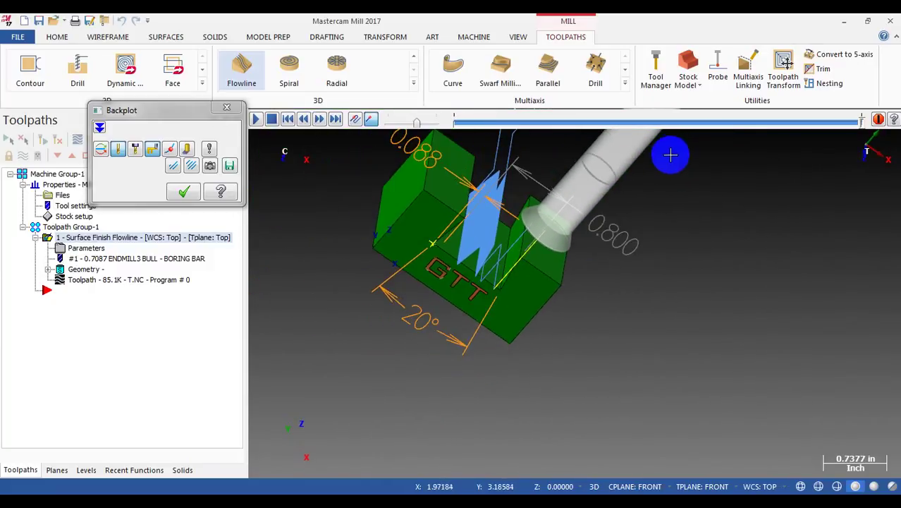
left_click_drag(862, 126, 656, 145)
middle_click_drag(519, 182, 658, 252)
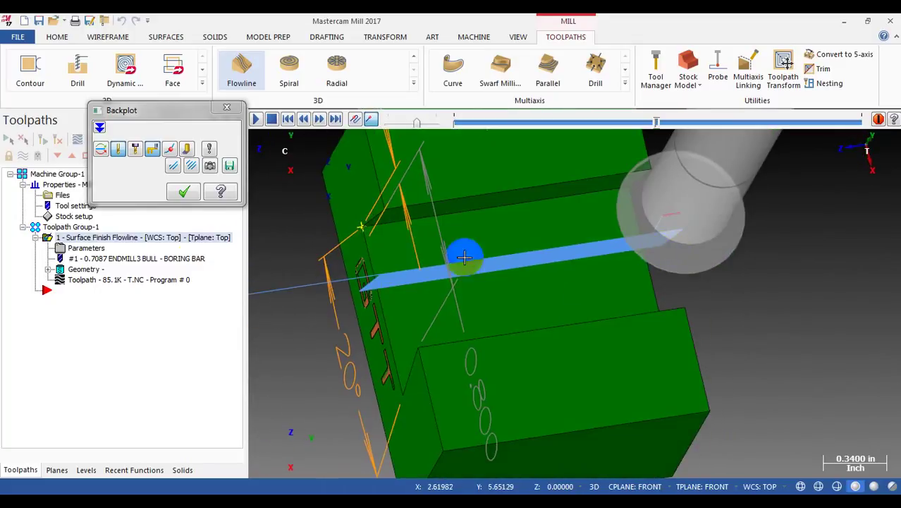
left_click(184, 191)
- Set the flowline operation's retract direction relative to the Tool Plane X Axis, then regenerate the toolpath
left_click(88, 248)
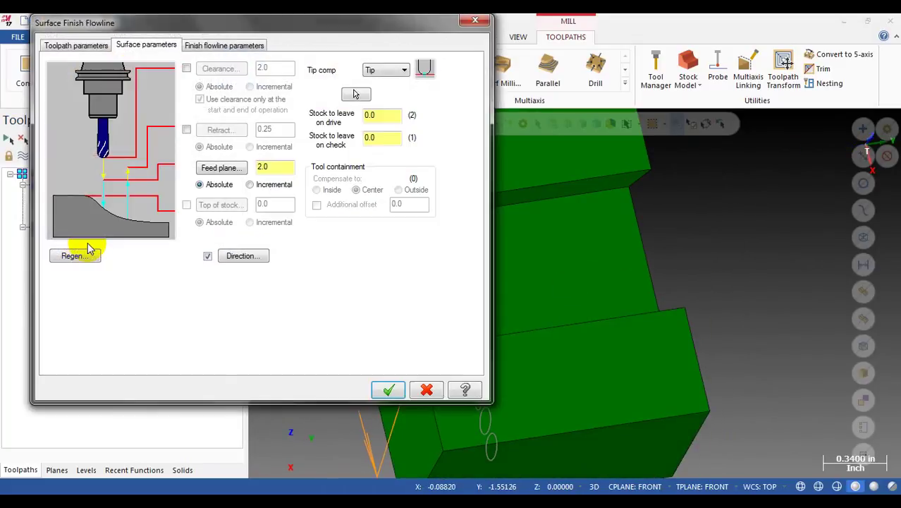
left_click(243, 258)
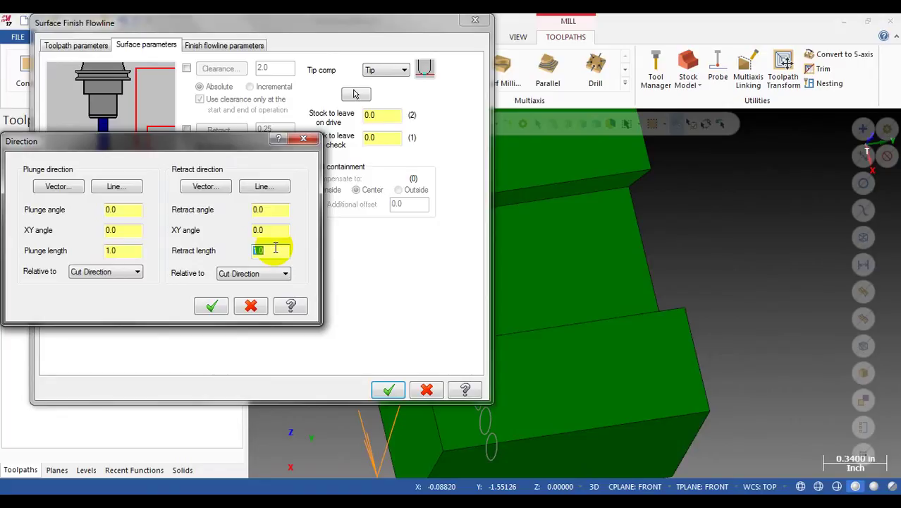
left_click(255, 277)
left_click(243, 294)
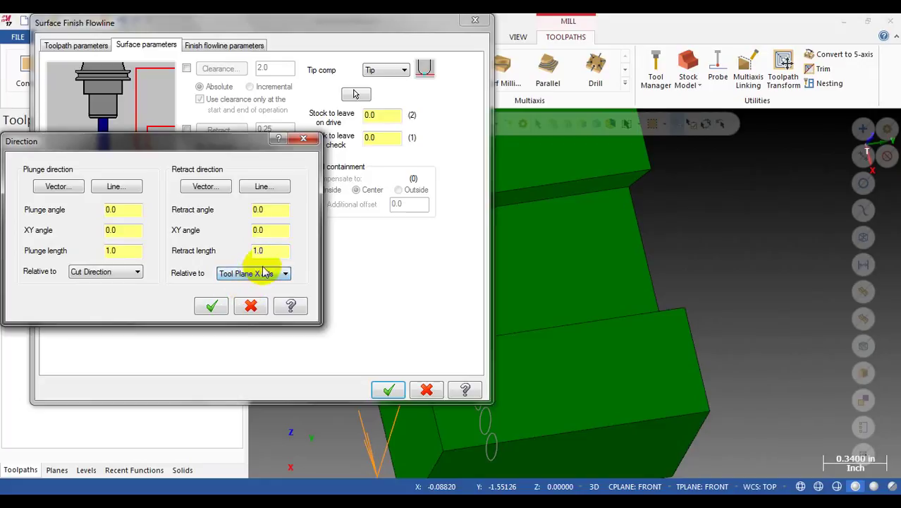
left_click(212, 307)
left_click(387, 390)
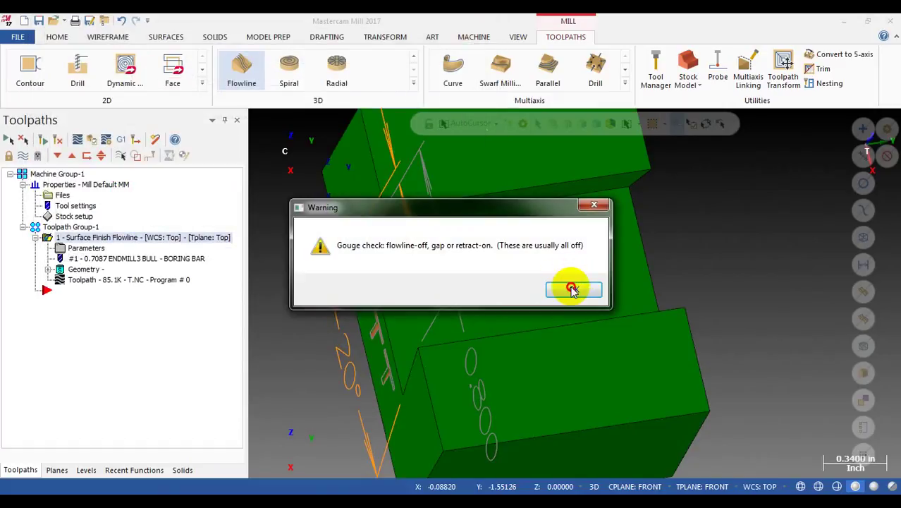
left_click(572, 289)
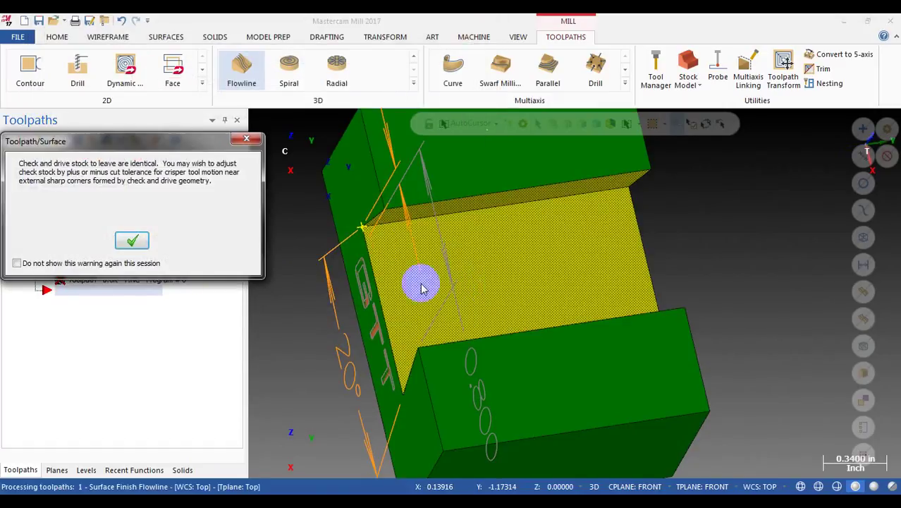
left_click(132, 241)
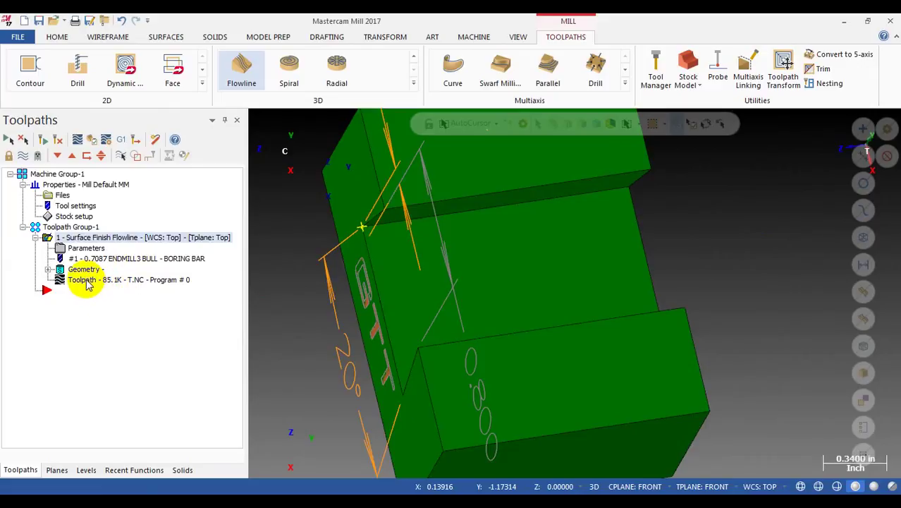
- Backplot the toolpath partway through the slot and examine the retract move and tool position from the part's end
left_click(127, 280)
scroll(553, 222, "down", 3)
left_click_drag(456, 124, 661, 138)
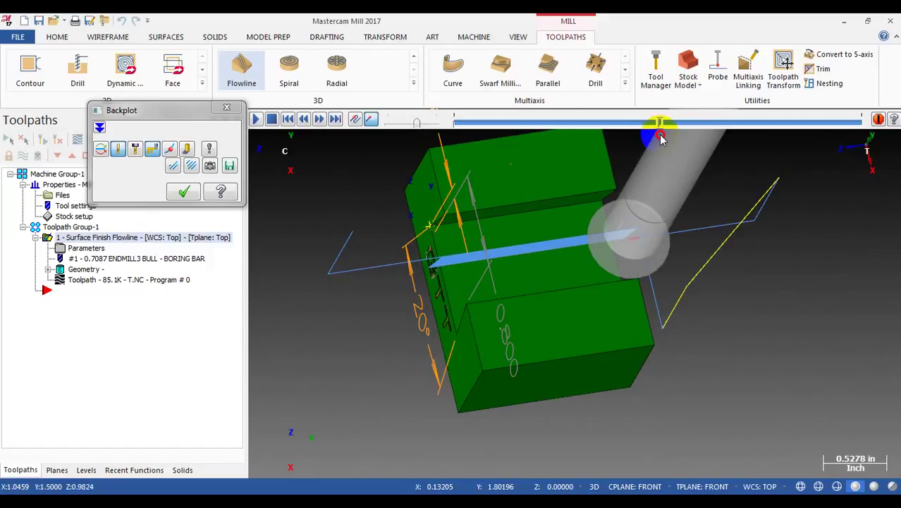
middle_click_drag(594, 218, 630, 202)
mouse_move(659, 122)
left_mouse_down()
mouse_move(627, 121)
mouse_move(674, 127)
mouse_move(660, 126)
left_mouse_up()
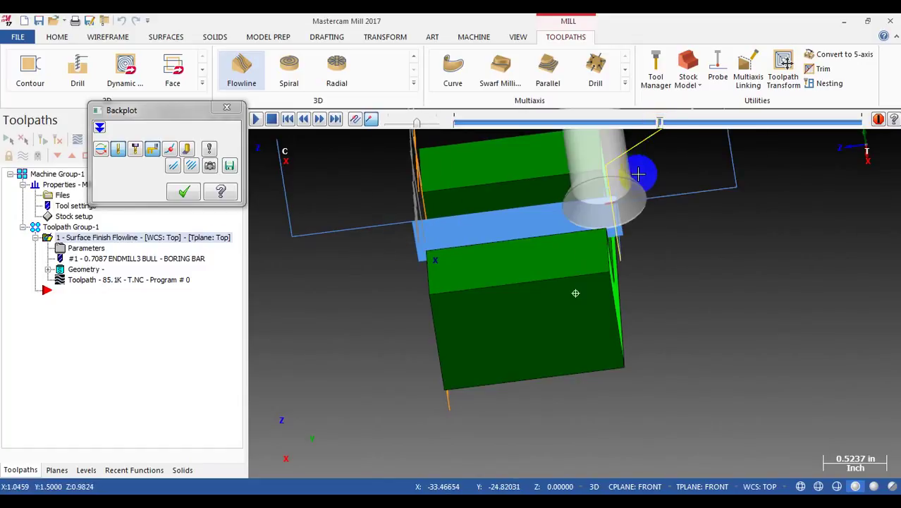
middle_click_drag(638, 174, 599, 174)
left_click(183, 191)
- Set the tangential line length to 0.75 in the flowline gap settings and regenerate the toolpath
left_click(61, 251)
left_click(235, 44)
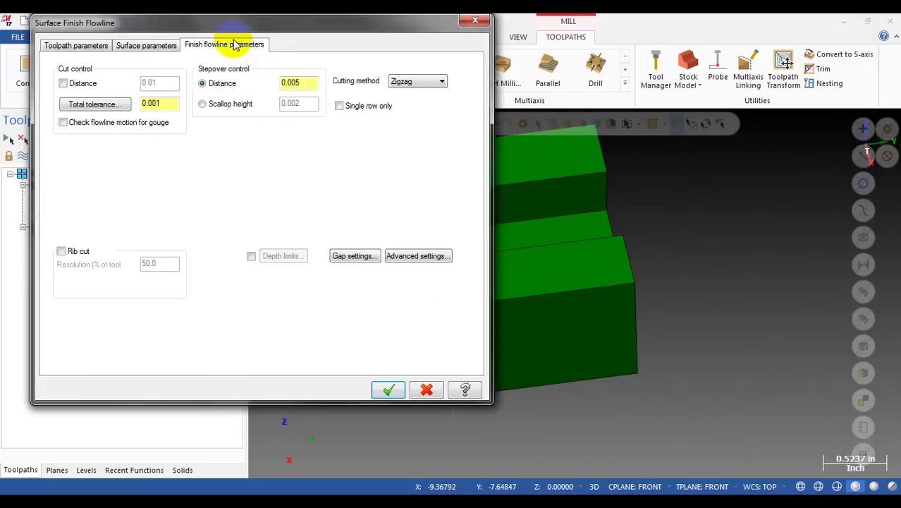
left_click(344, 258)
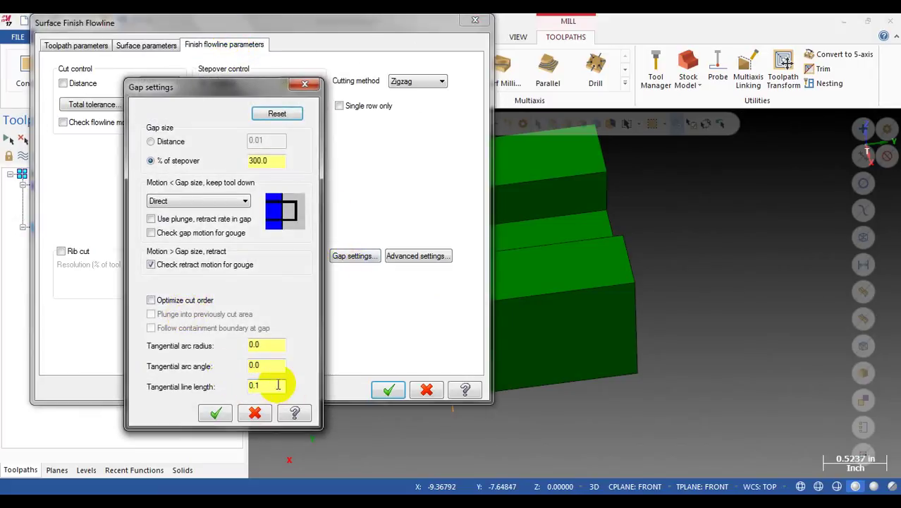
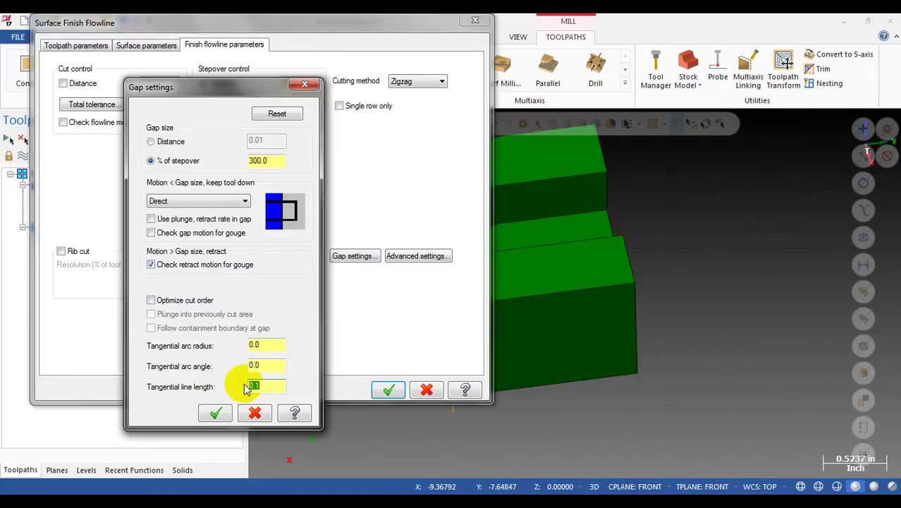
left_click(215, 413)
left_click(389, 388)
left_click(573, 290)
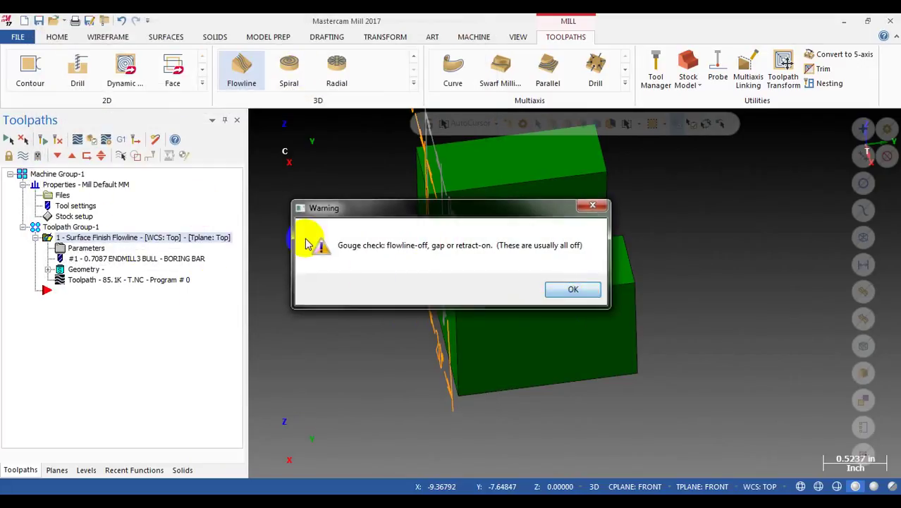
left_click(42, 141)
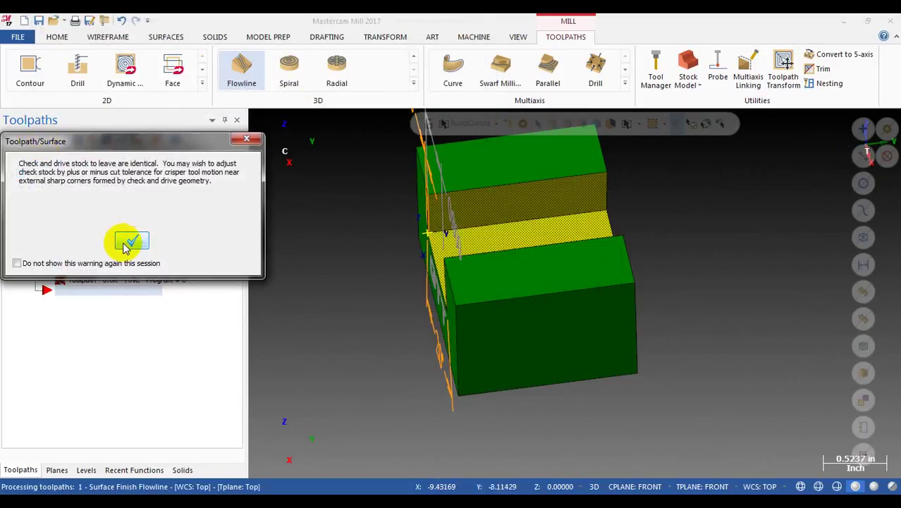
left_click(129, 238)
- Backplot the toolpath to mid-cut and check how far the extended passes run beyond the part
left_click(80, 280)
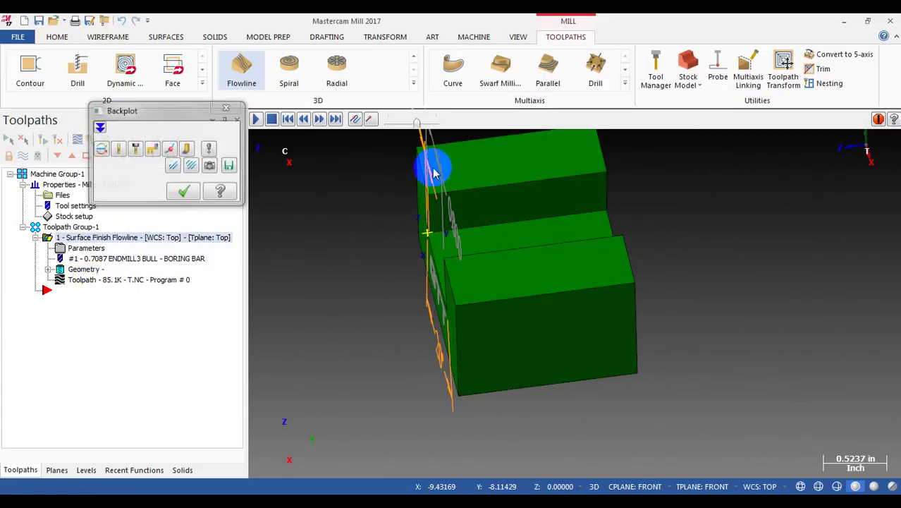
mouse_move(452, 125)
left_mouse_down()
mouse_move(670, 132)
mouse_move(648, 137)
mouse_move(661, 141)
mouse_move(663, 126)
left_mouse_up()
middle_click_drag(551, 196, 586, 203)
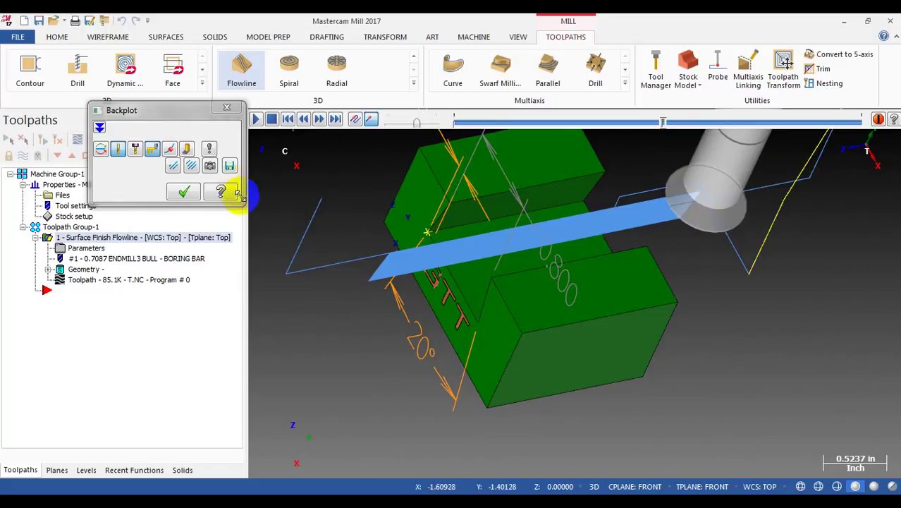
left_click(187, 191)
- Turn off the plunge and retract direction option in the operation's surface parameters and regenerate the toolpath
left_click(83, 250)
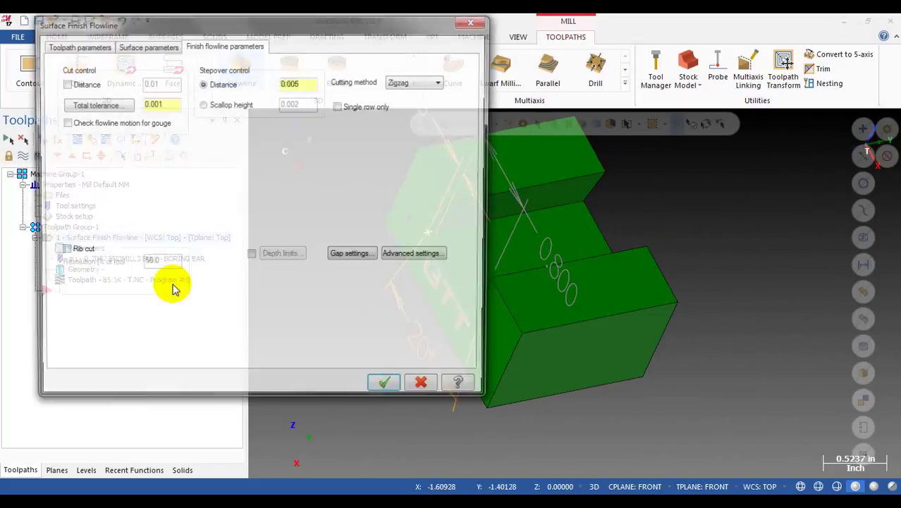
left_click(146, 47)
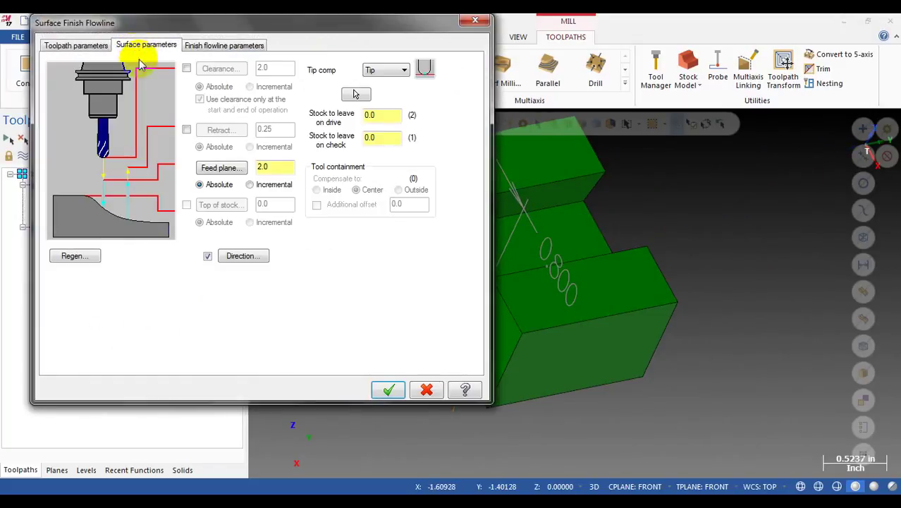
left_click(207, 256)
left_click(384, 390)
left_click(564, 289)
left_click(45, 140)
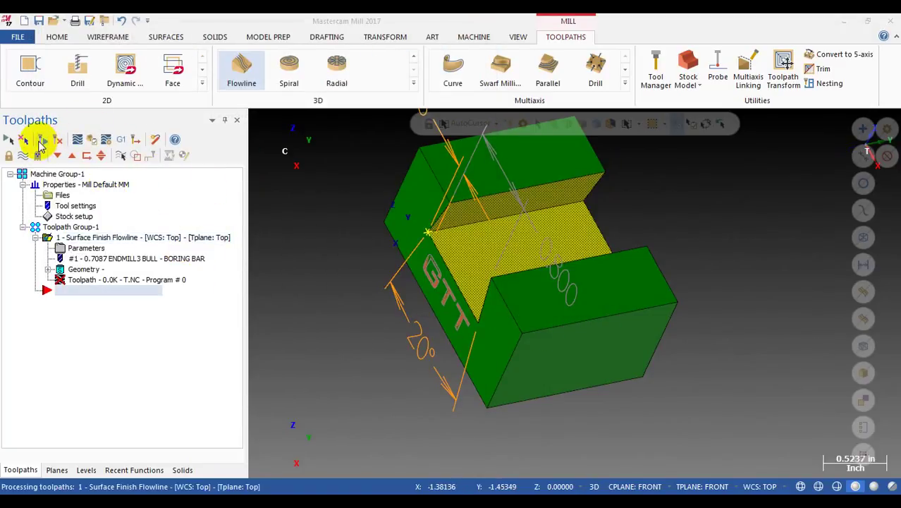
left_click(132, 241)
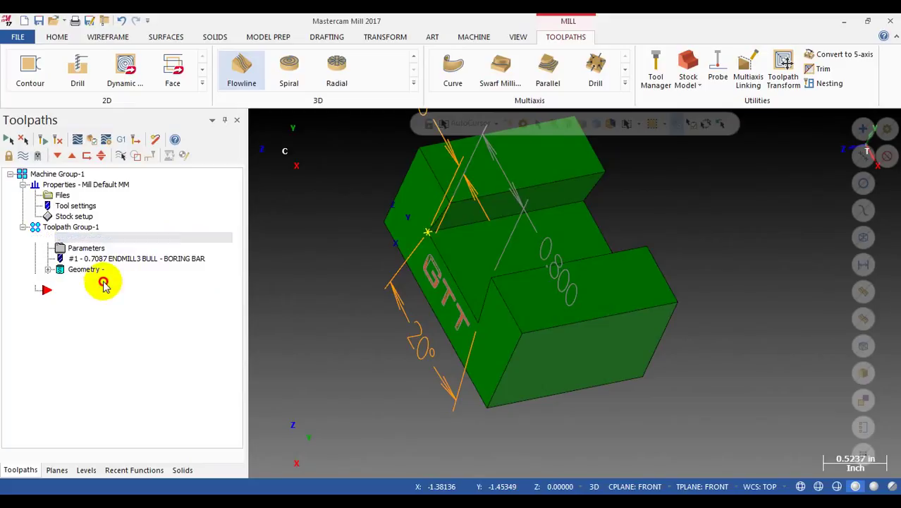
- Backplot the toolpath without direction moves and inspect up close where the tool meets the slot's undercut corner
left_click(78, 139)
left_click_drag(455, 124, 658, 151)
middle_click_drag(656, 153, 615, 142)
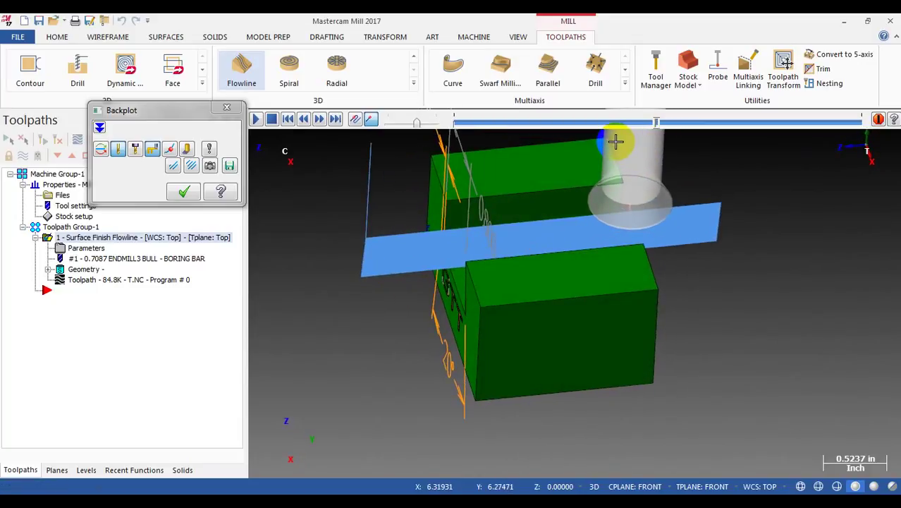
middle_click_drag(681, 187, 483, 218)
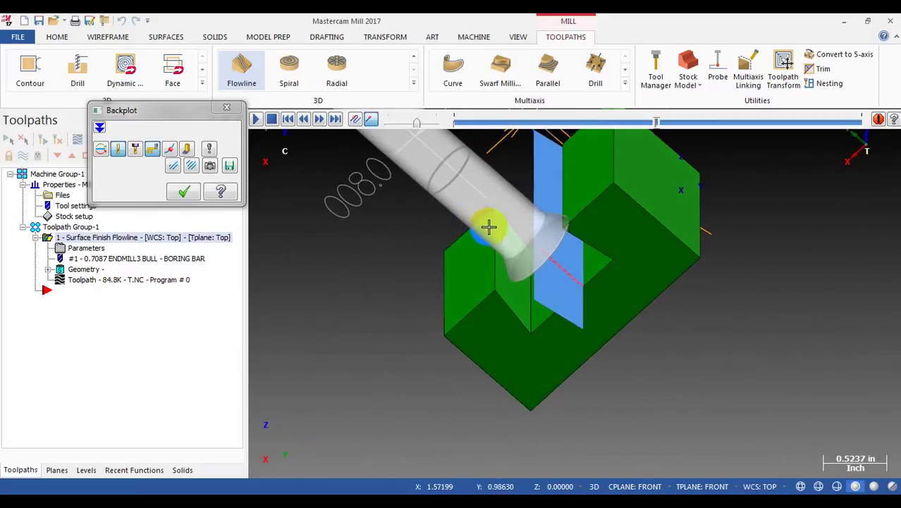
scroll(563, 299, "up", 2)
scroll(563, 299, "up", 12)
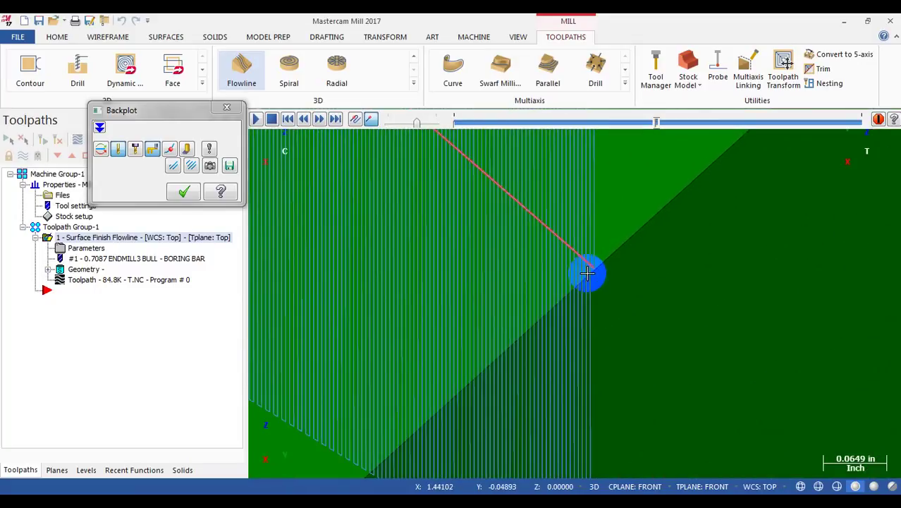
scroll(594, 253, "down", 5)
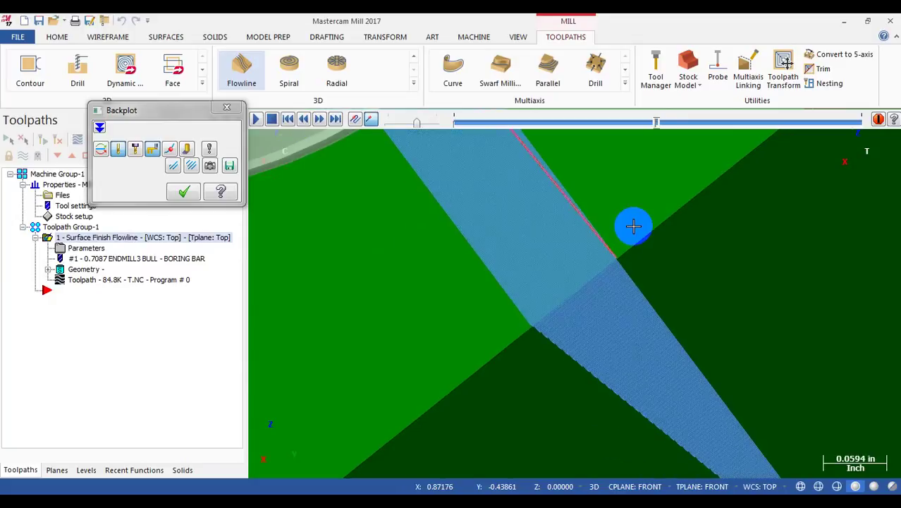
middle_click_drag(634, 226, 431, 271)
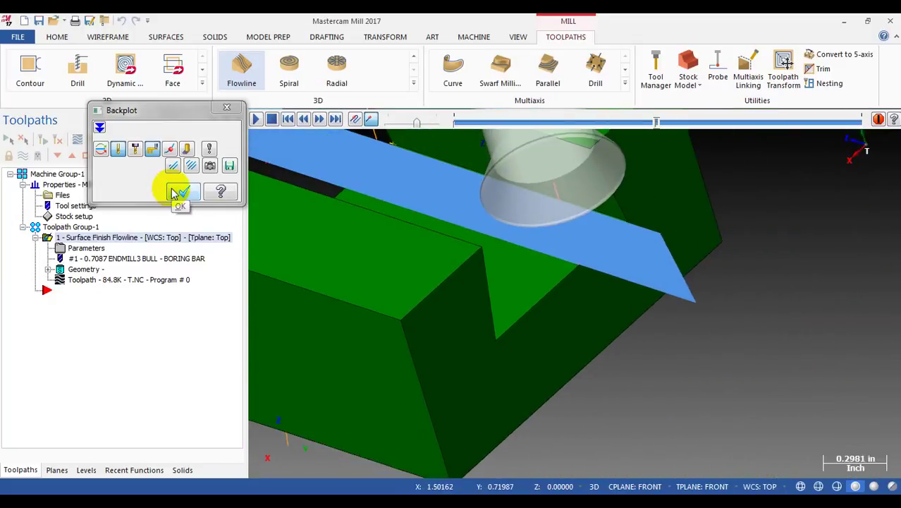
left_click(177, 193)
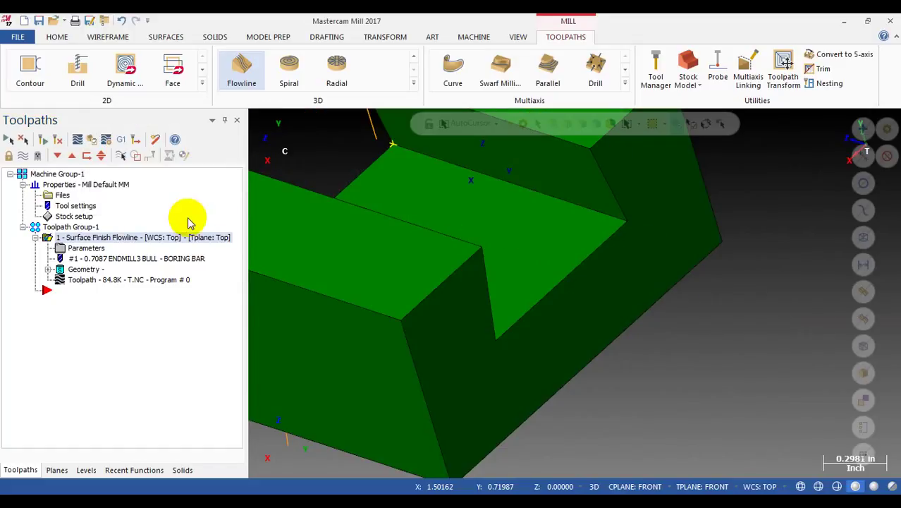
- Disable the gouge check for retract motion in the flowline gap settings and regenerate the toolpath
left_click(91, 253)
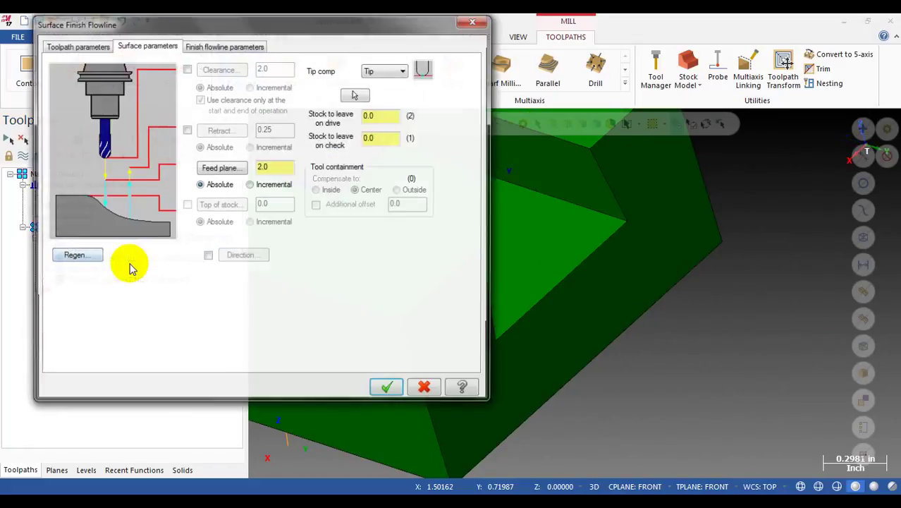
left_click(211, 46)
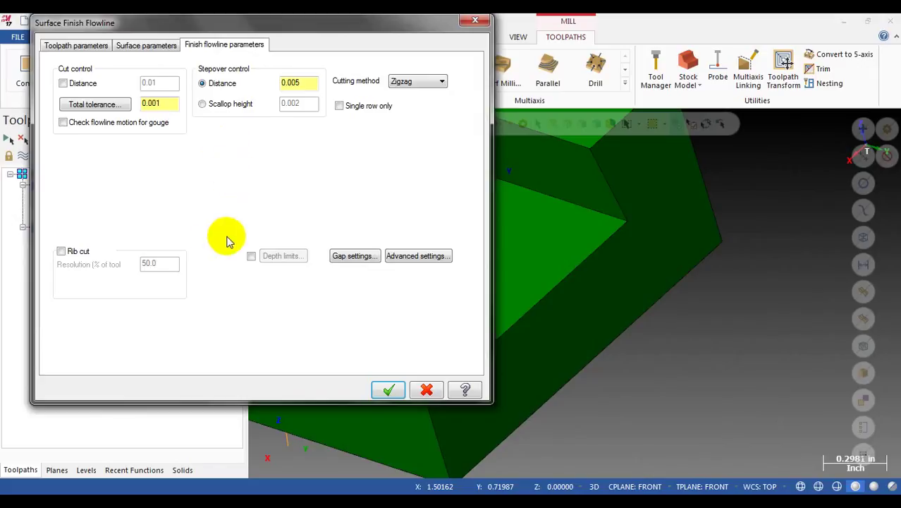
left_click(355, 256)
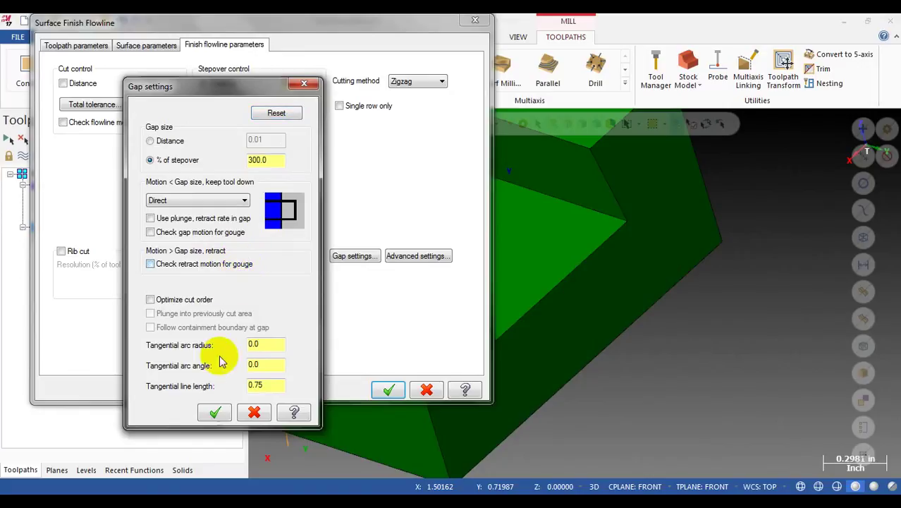
left_click(215, 415)
left_click(386, 390)
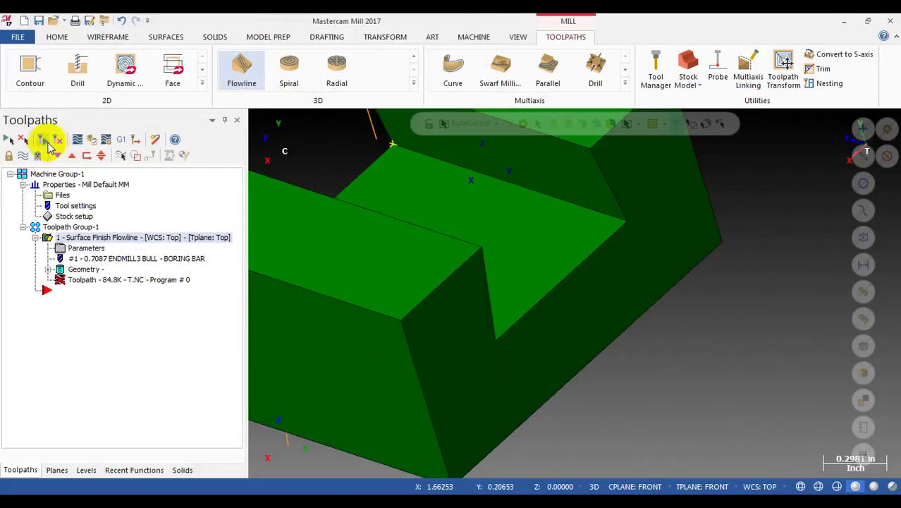
left_click(46, 142)
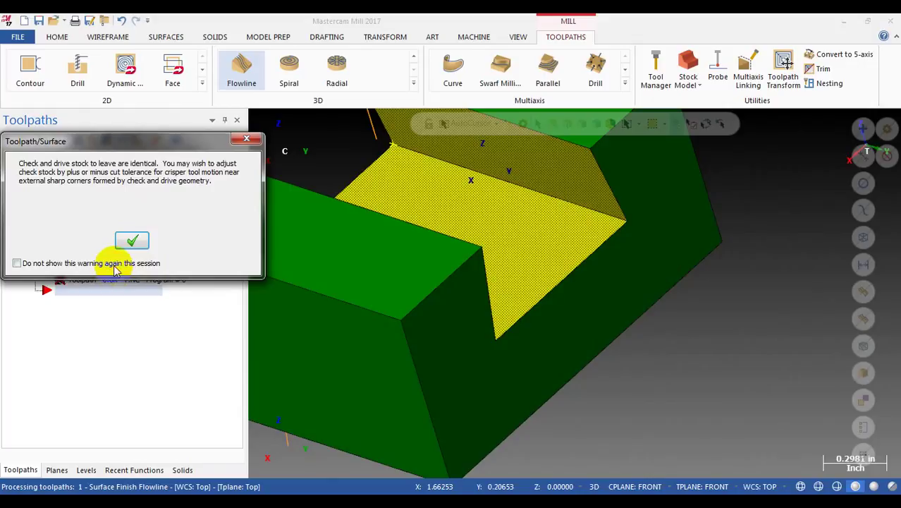
left_click(131, 241)
- Backplot the regenerated toolpath through to its end and view the tool's exit from the slot
left_click(137, 280)
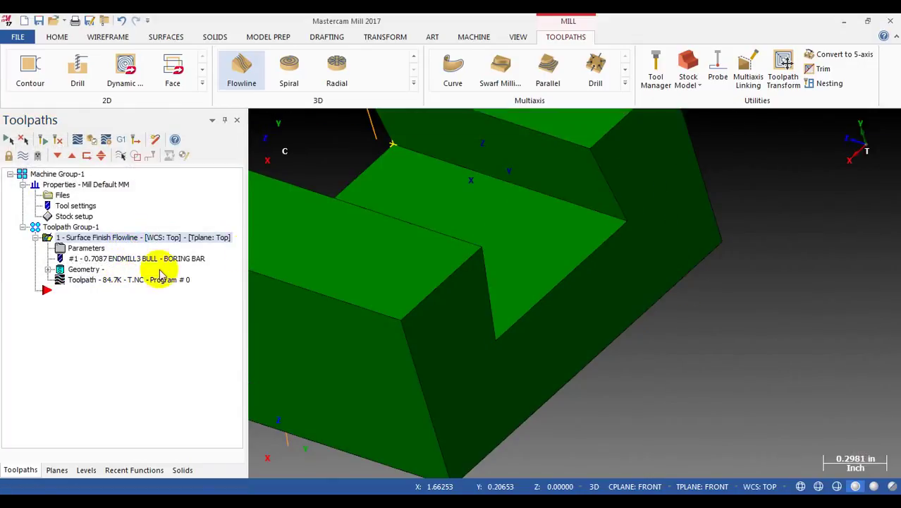
left_click_drag(455, 124, 884, 127)
mouse_move(666, 245)
middle_mouse_down()
mouse_move(614, 276)
mouse_move(679, 249)
middle_mouse_up()
left_click(184, 191)
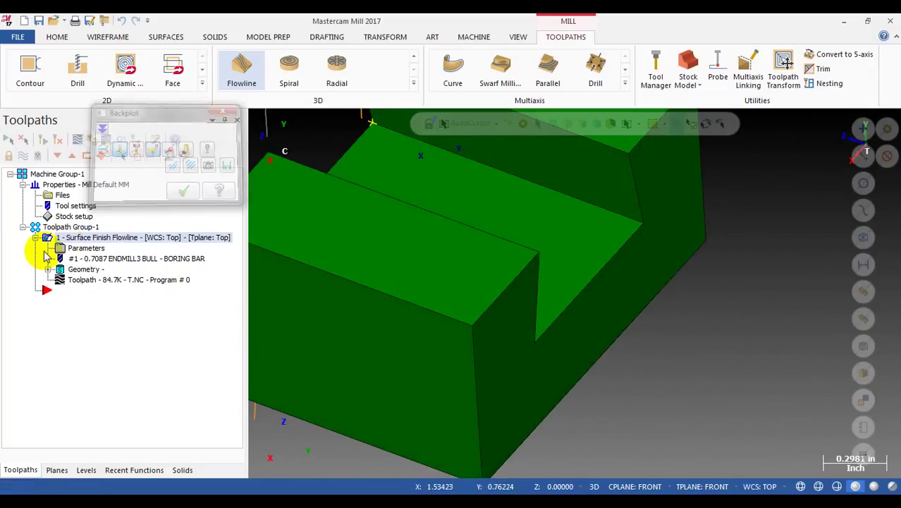
- Set the tangential line length to 0.1 in the flowline operation's gap settings
left_click(83, 258)
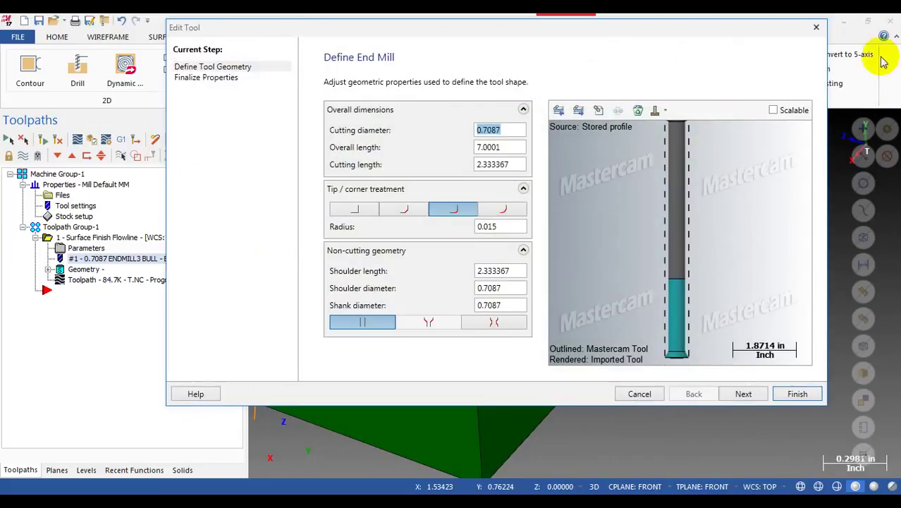
left_click(816, 27)
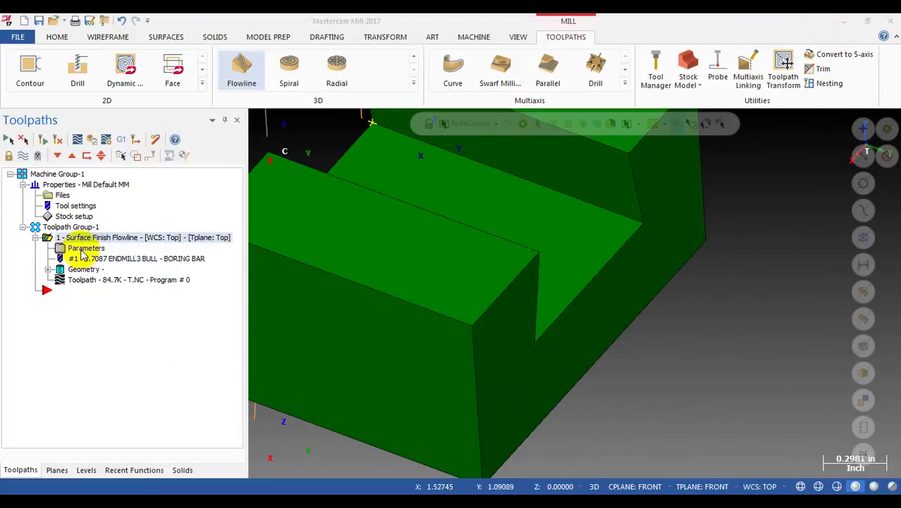
left_click(83, 249)
left_click(354, 256)
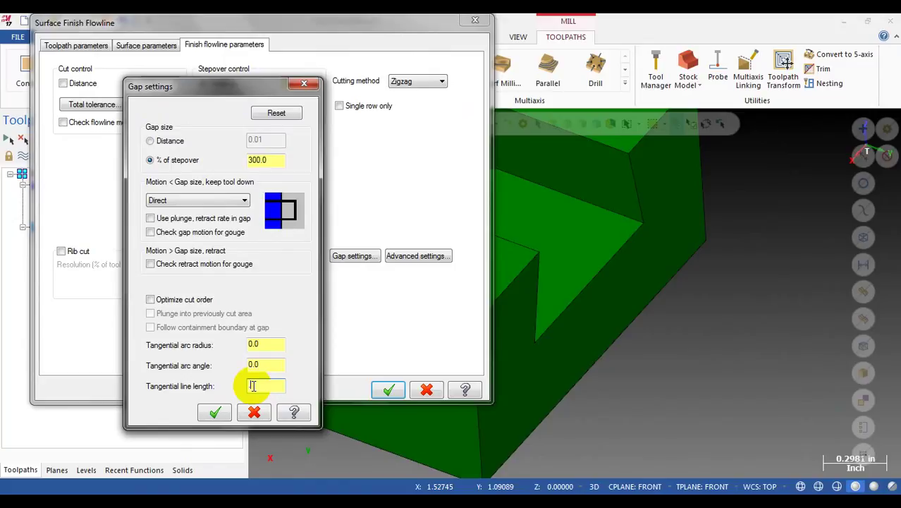
left_click(215, 412)
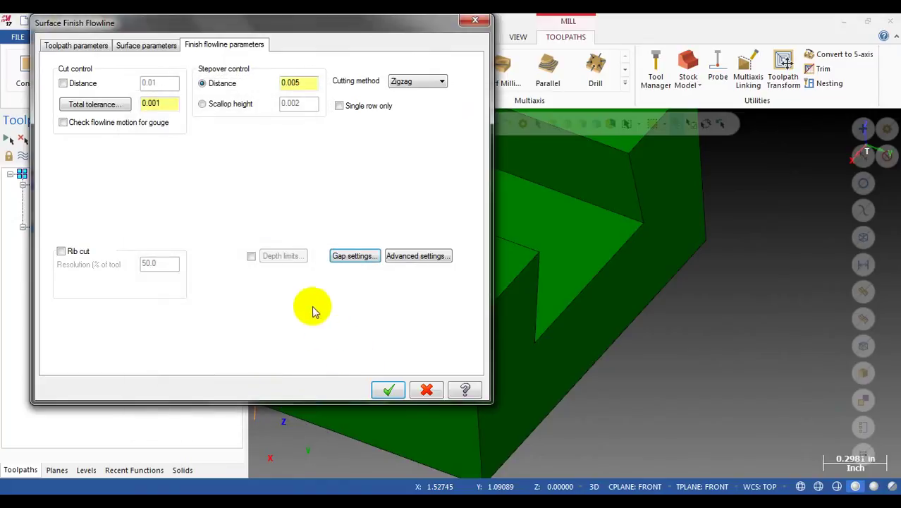
- Enable plunge and retract direction with 1.0 lengths relative to the Cut Direction, and regenerate the toolpath
left_click(139, 50)
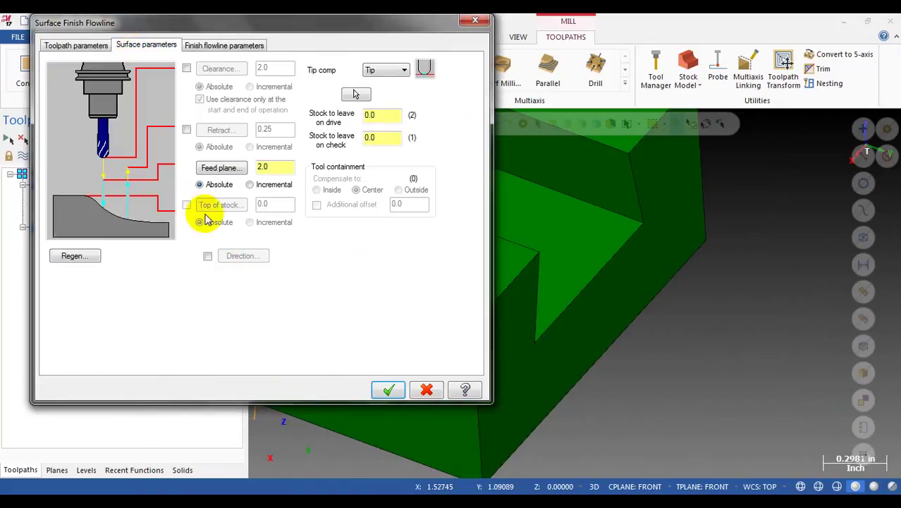
left_click(207, 257)
left_click(231, 257)
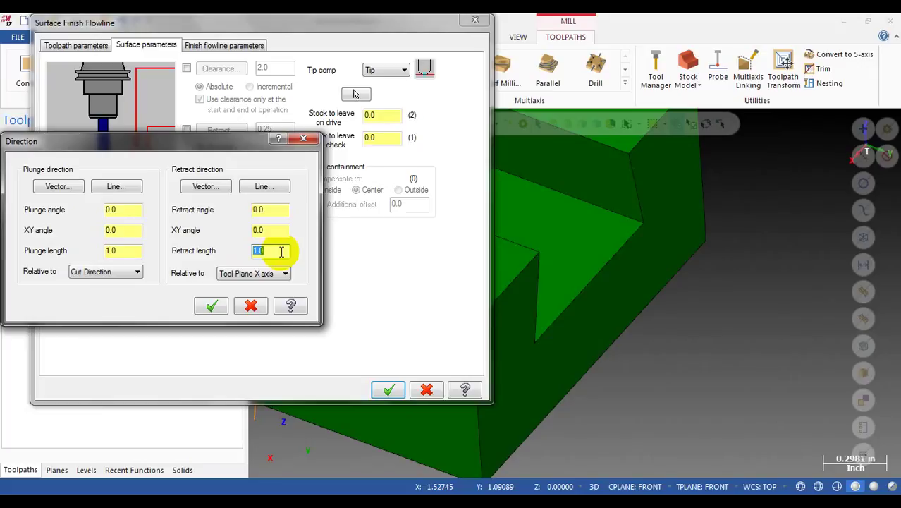
left_click(265, 279)
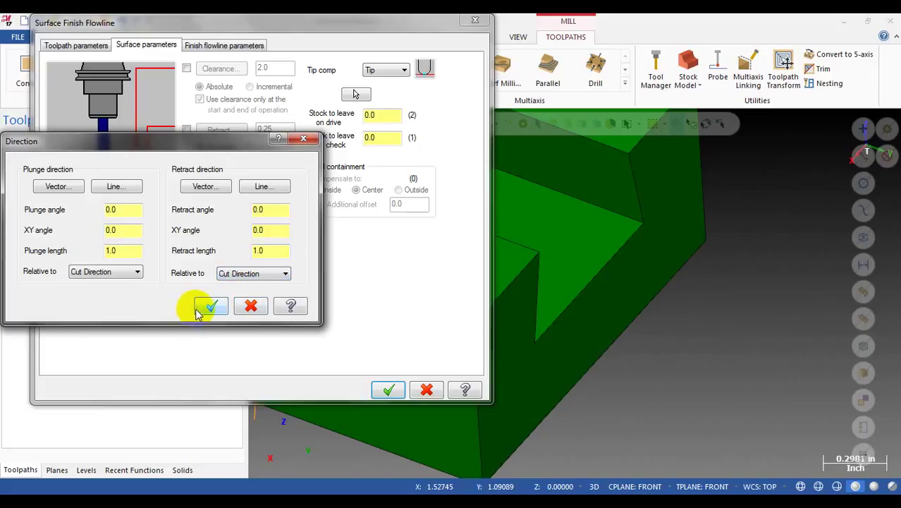
left_click(209, 305)
left_click(410, 392)
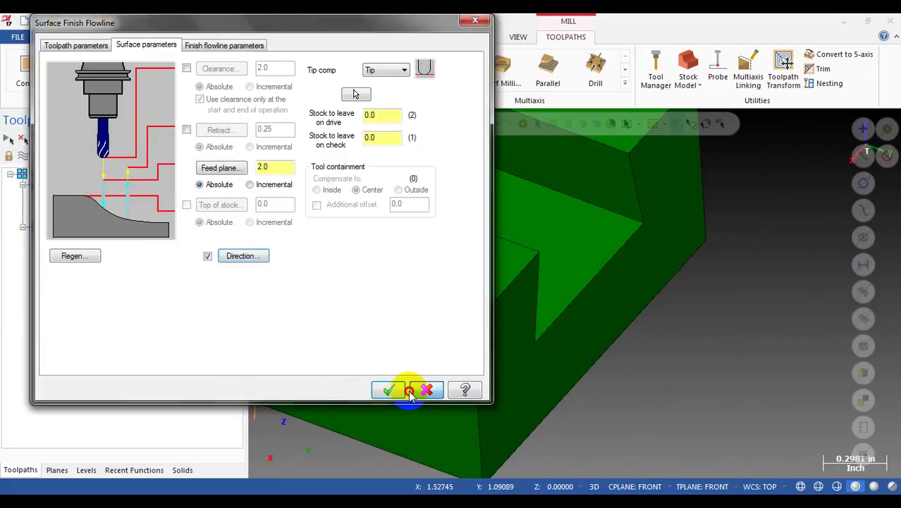
left_click(390, 391)
left_click(57, 139)
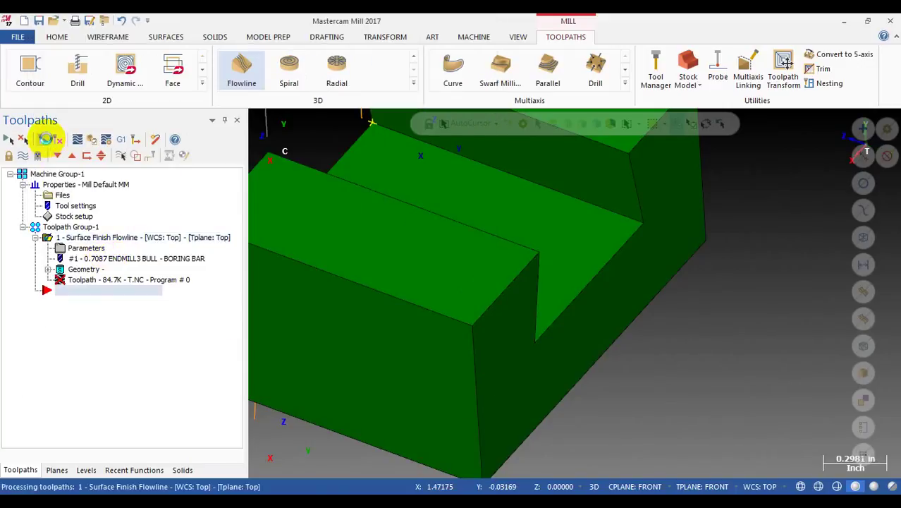
- Backplot the regenerated toolpath and view its entry and exit moves outside the slot, then close the backplot
scroll(295, 261, "down", 3)
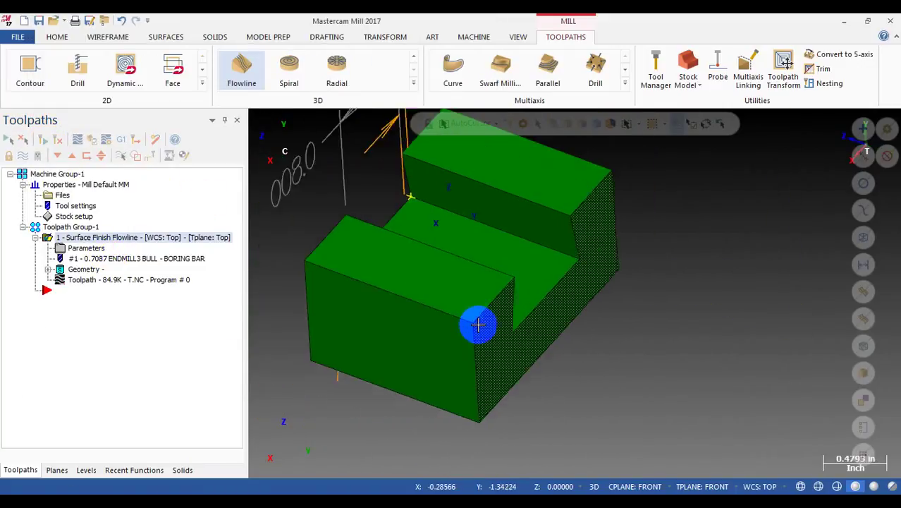
left_click(84, 280)
mouse_move(452, 121)
left_mouse_down()
mouse_move(832, 168)
mouse_move(866, 161)
left_mouse_up()
middle_click_drag(617, 273, 294, 217)
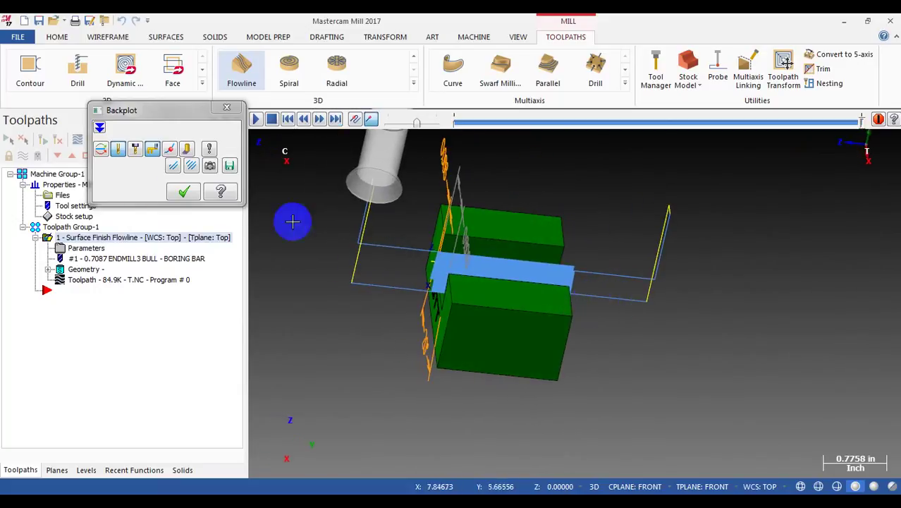
left_click(181, 192)
- Review the flowline operation's gouge check options, gap settings and plunge and retract direction option
left_click(81, 249)
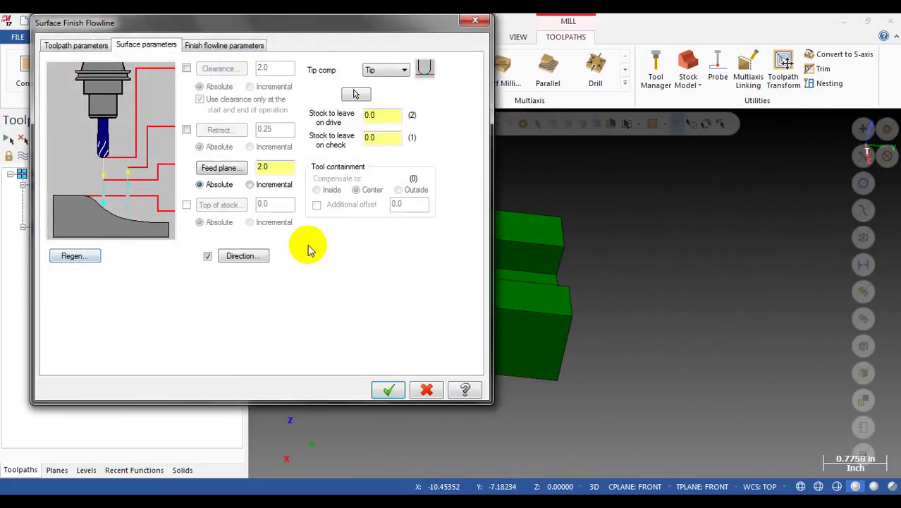
left_click(228, 45)
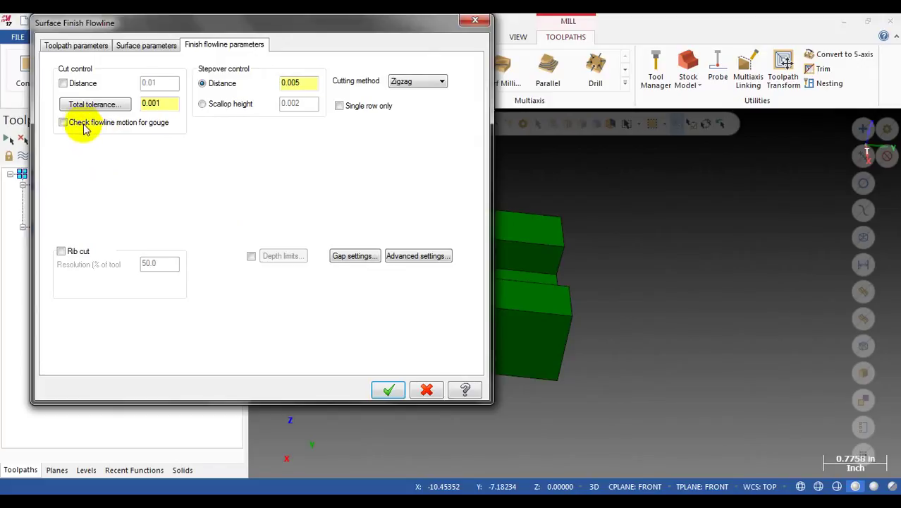
left_click(346, 256)
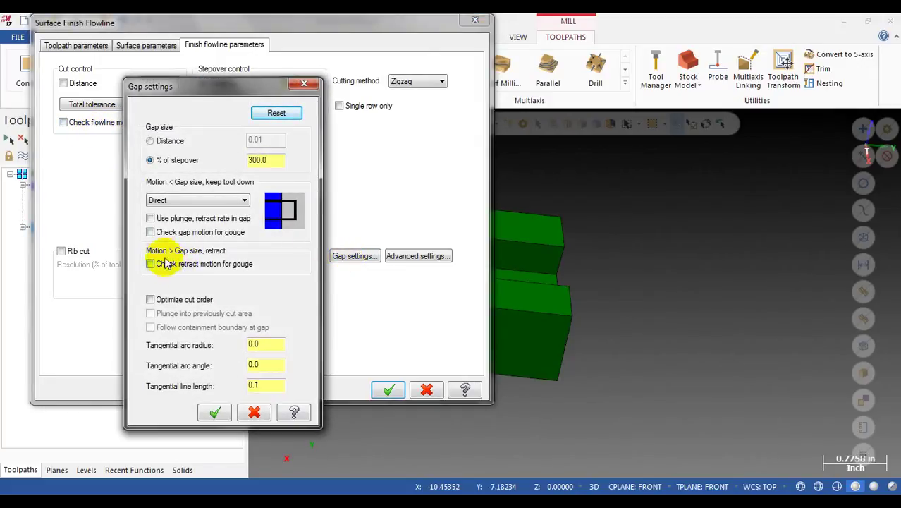
left_click(213, 413)
left_click(143, 44)
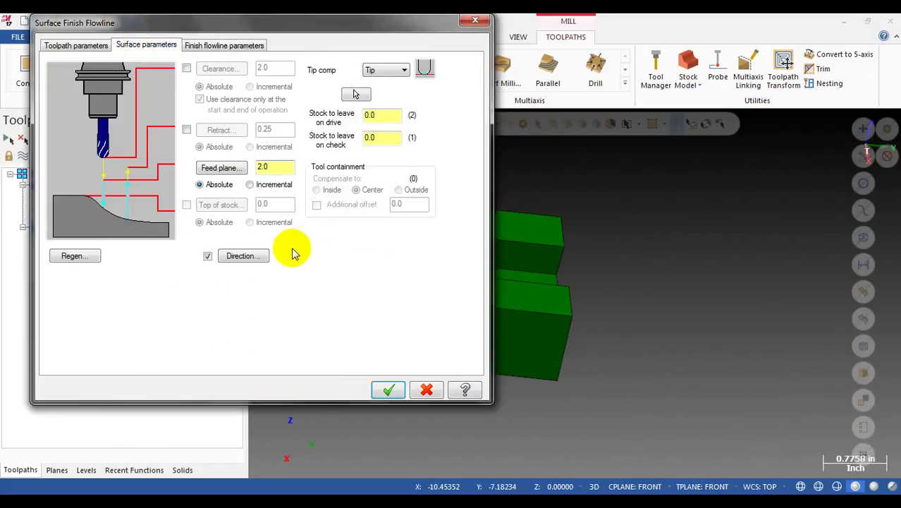
left_click(387, 392)
- Make the STOCK level visible and return to the toolpath list
middle_click_drag(322, 302, 438, 310)
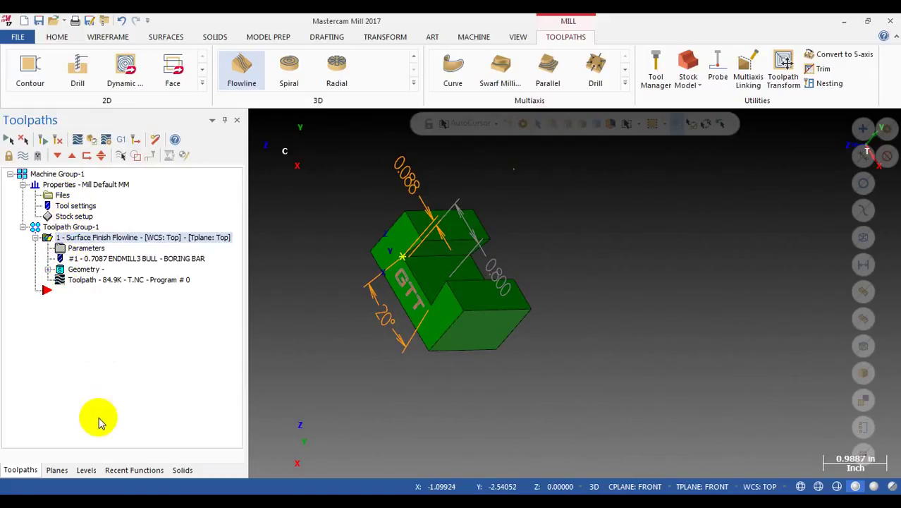
left_click(82, 471)
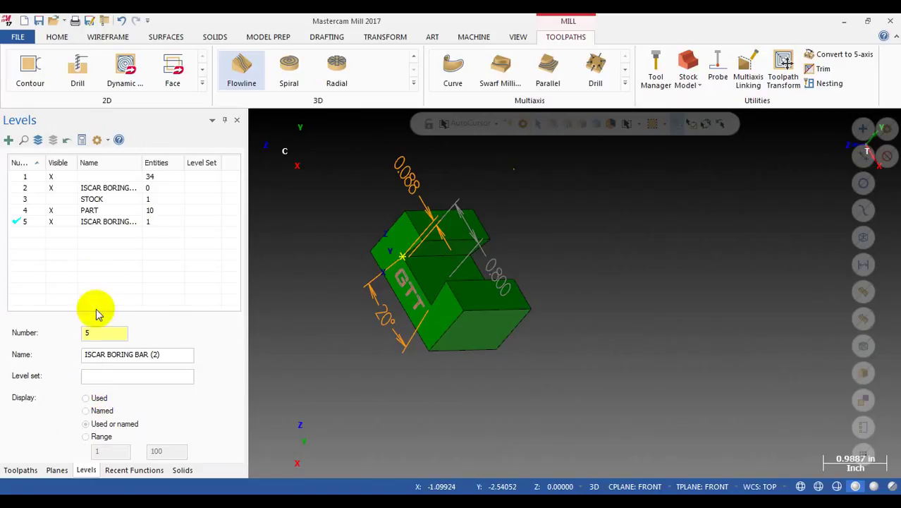
left_click(63, 199)
middle_click(288, 191)
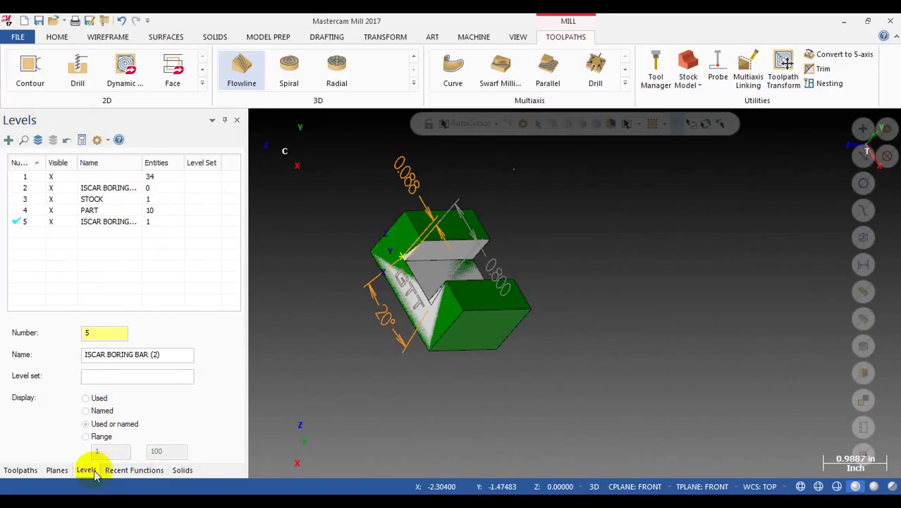
left_click(21, 469)
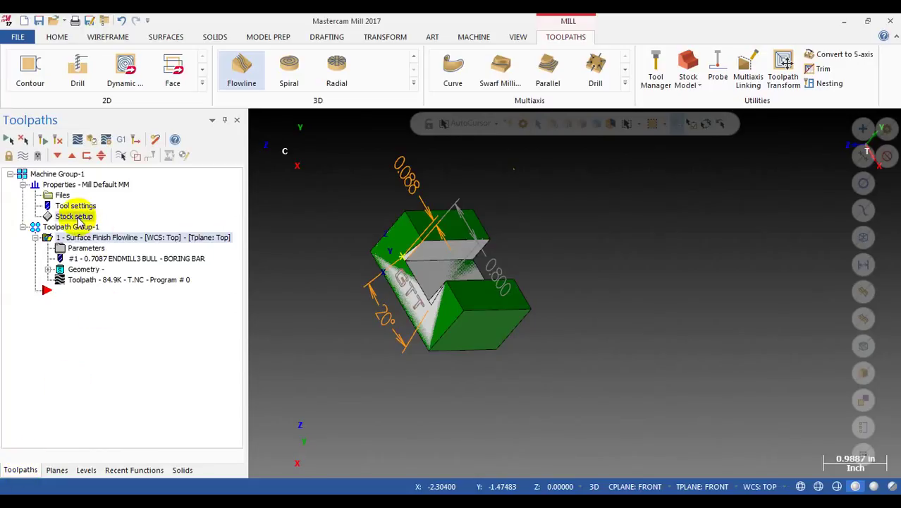
- Define the machine group's stock shape from the solid on the STOCK level
left_click(77, 217)
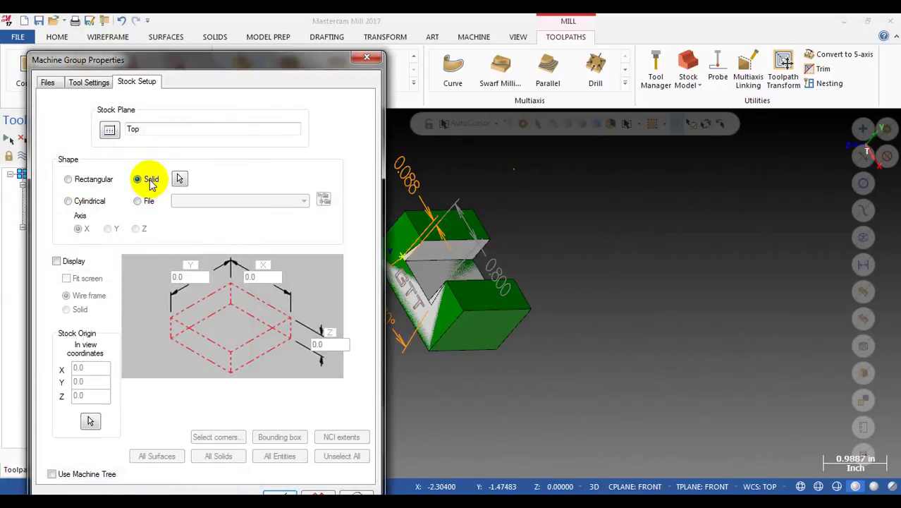
left_click(182, 180)
scroll(406, 259, "up", 3)
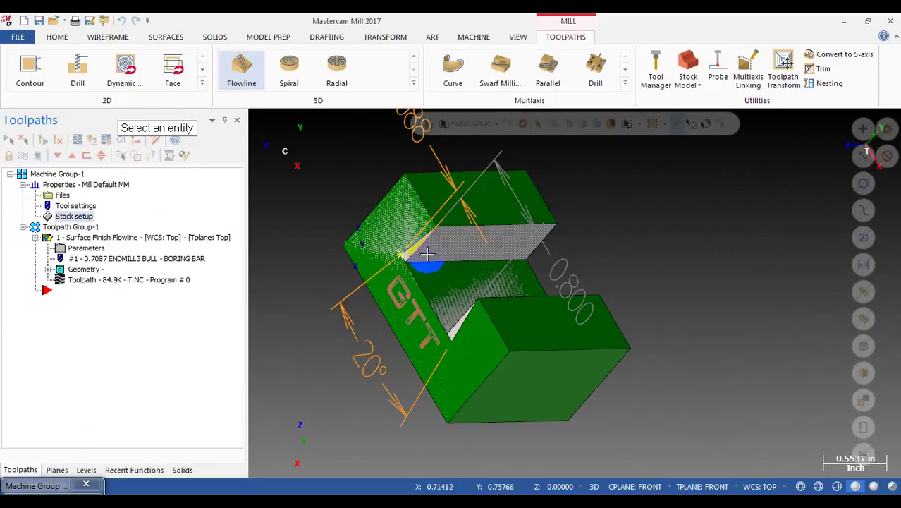
left_click(429, 259)
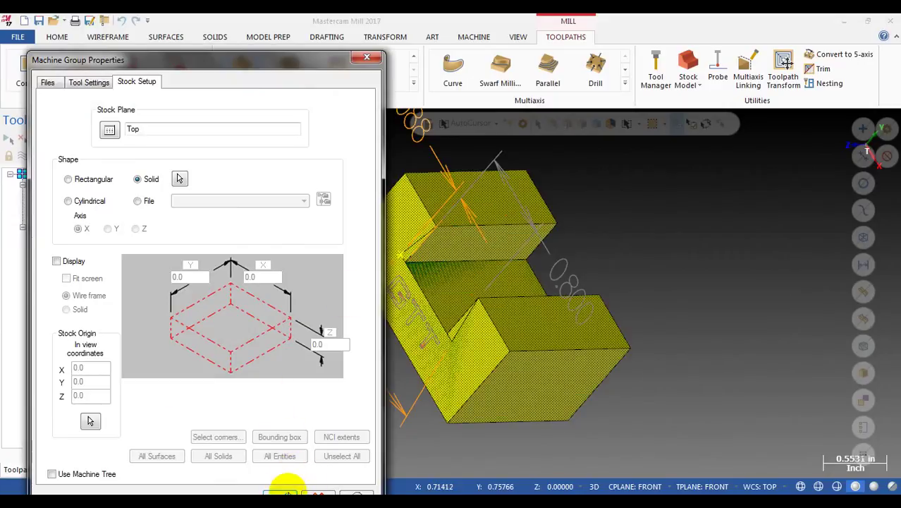
left_click(287, 492)
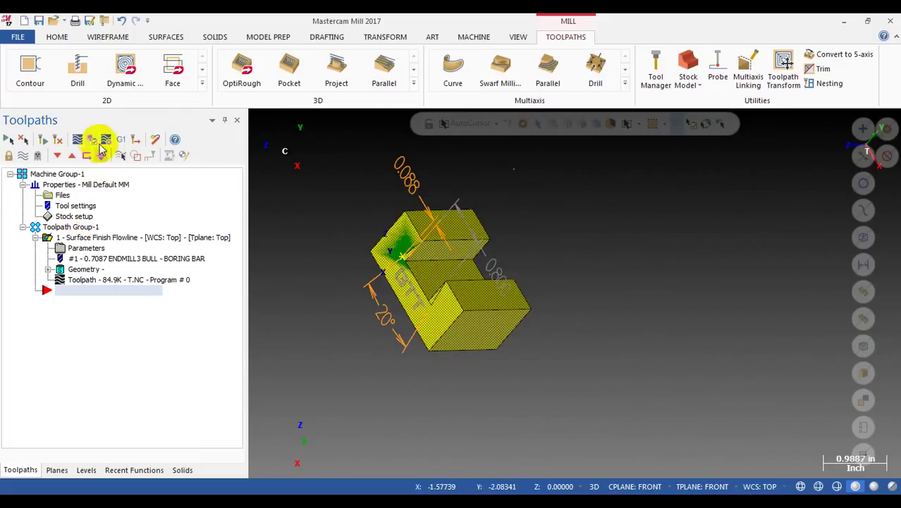
- Verify the operation in Mastercam Simulator and step through the boring bar's entry and first passes along the slot wall
left_click(93, 140)
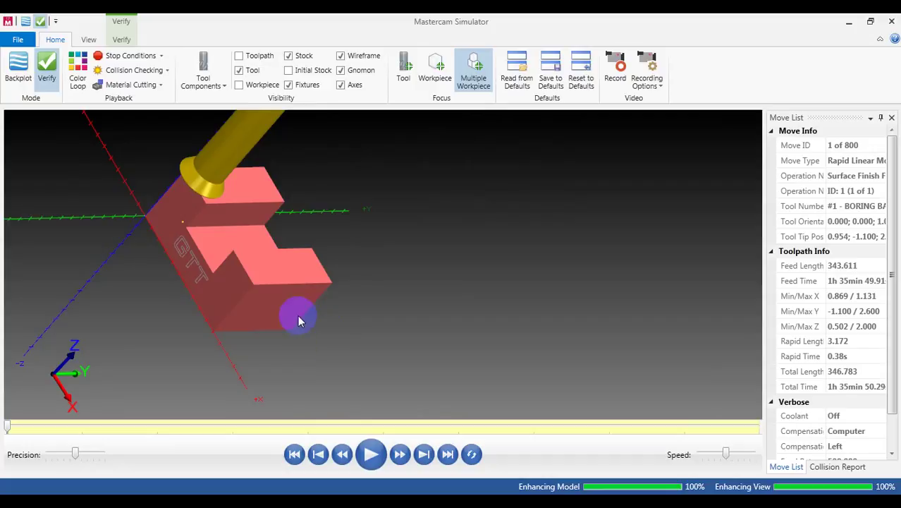
left_click_drag(304, 314, 247, 261)
scroll(247, 261, "up", 2)
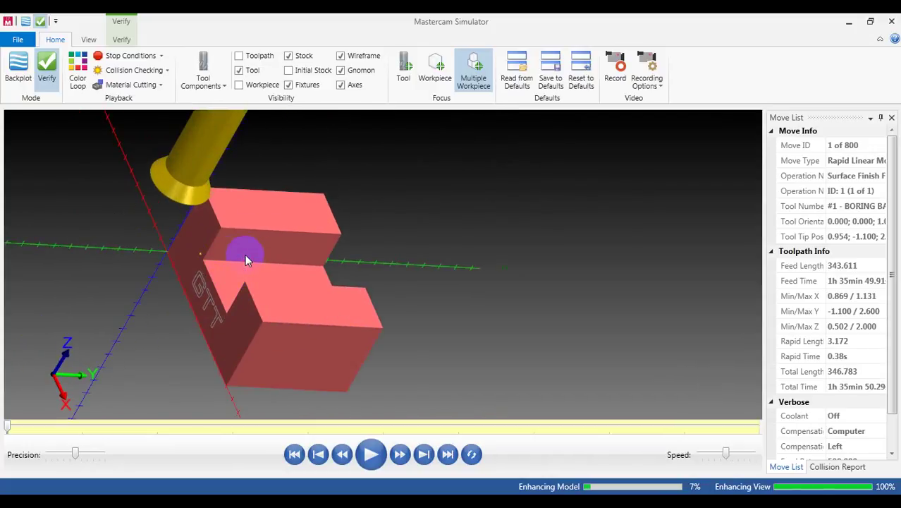
key("s")
key("s")
key("s")
key("s")
key("s")
key("s")
key("s")
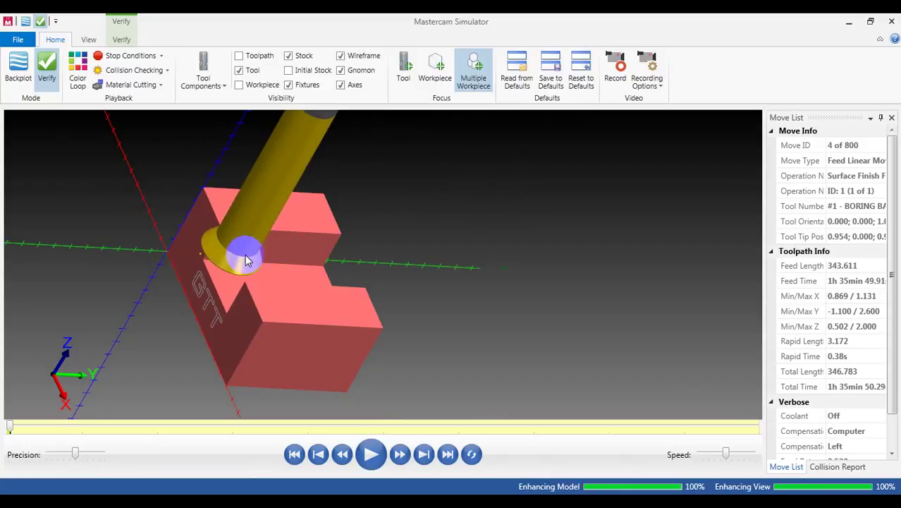
key("s")
key("s")
key("s")
key("s")
key("s")
key("s")
key("s")
key("s")
key("s")
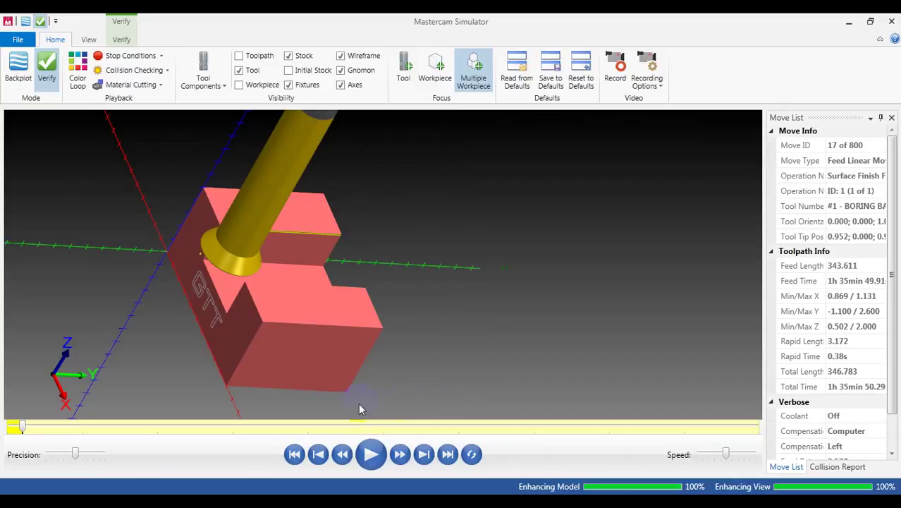
- Play the verification and watch the boring bar machine the slot walls up close and from the front
mouse_move(320, 313)
middle_mouse_down()
mouse_move(307, 309)
mouse_move(334, 312)
middle_mouse_up()
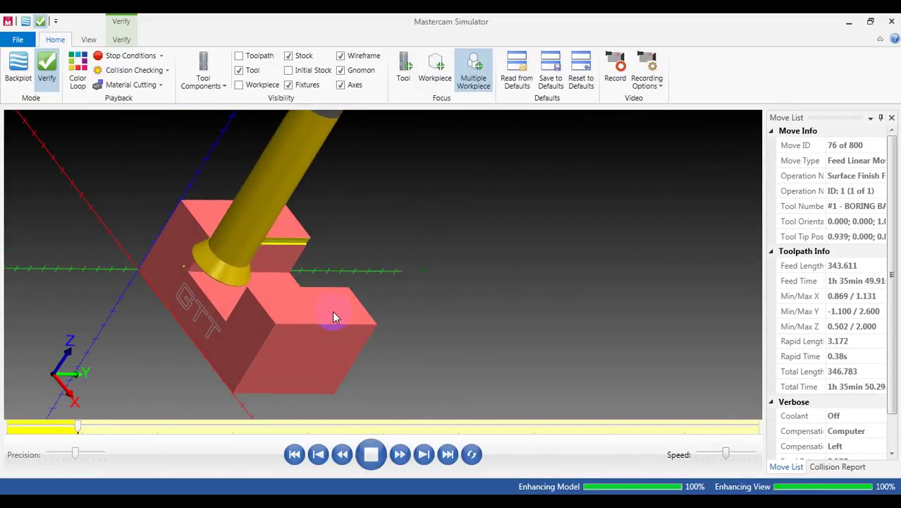
scroll(234, 255, "up", 3)
middle_click_drag(234, 256, 245, 254)
scroll(246, 256, "down", 1)
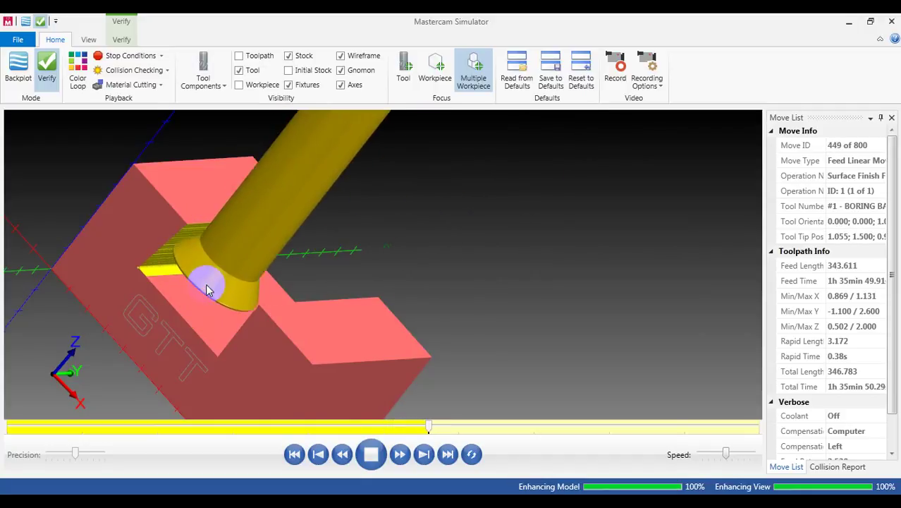
middle_click_drag(208, 290, 220, 312)
scroll(217, 315, "up", 3)
key("alt+2")
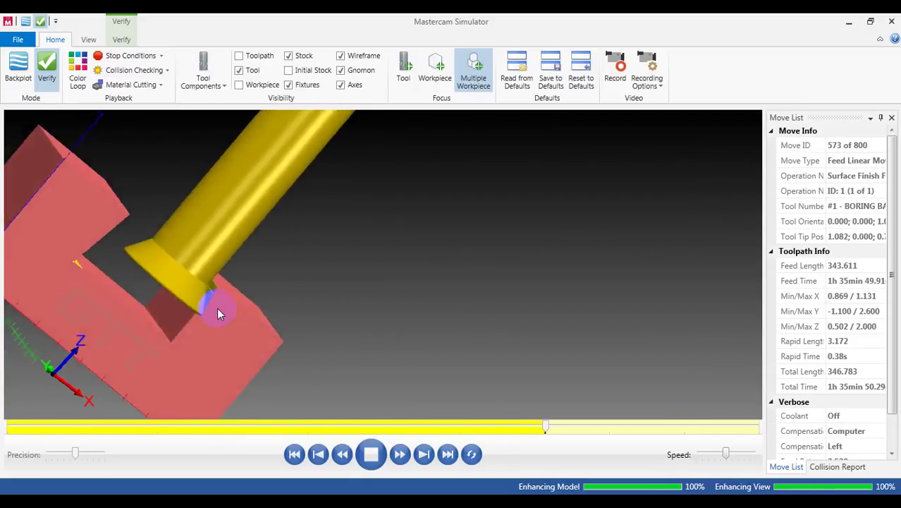
- Examine the machined wall's bottom undercut corner up close from the front while the simulation runs
scroll(217, 314, "down", 3)
scroll(195, 383, "up", 8)
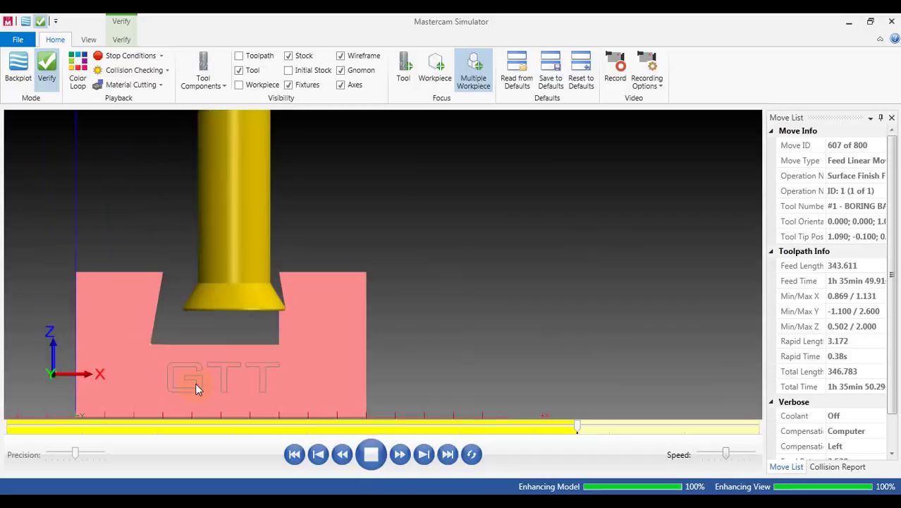
middle_click_drag(104, 296, 93, 295)
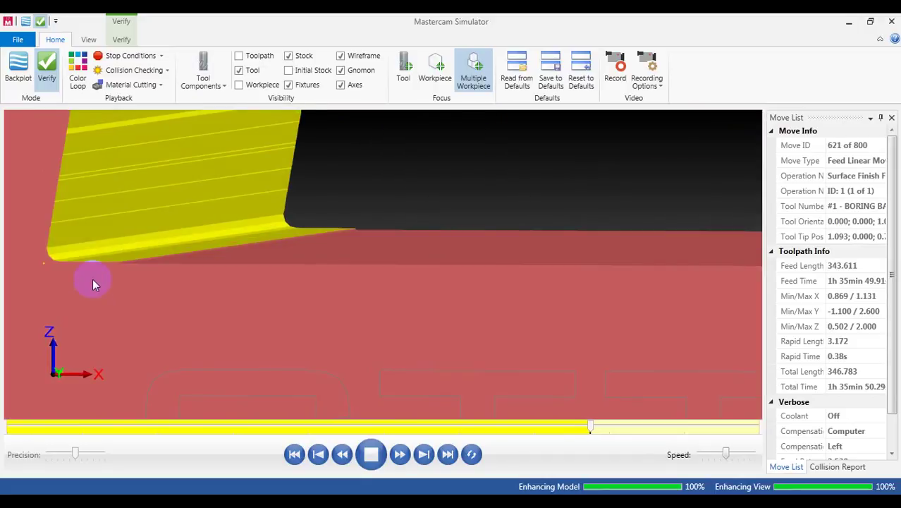
scroll(95, 279, "down", 5)
scroll(105, 262, "up", 4)
scroll(104, 261, "up", 2)
middle_click_drag(105, 261, 264, 234)
scroll(111, 267, "down", 3)
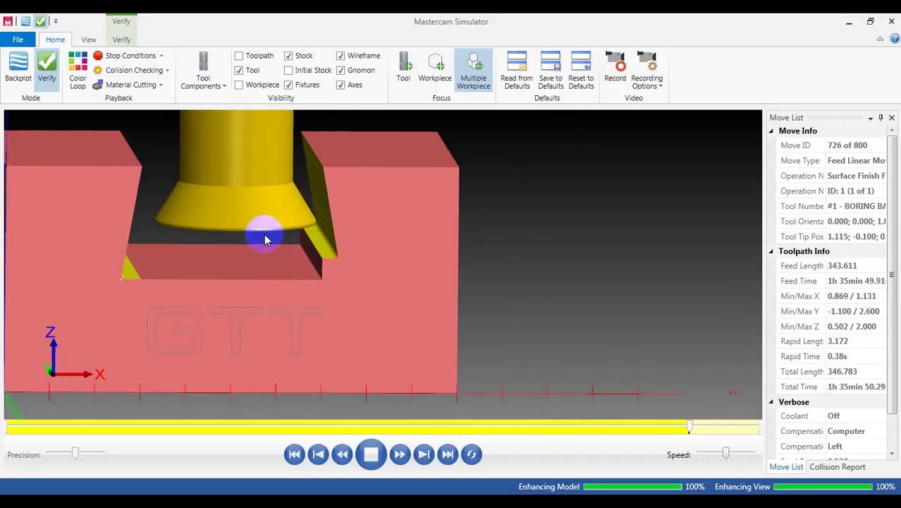
- Run the verification to its end and inspect the finished undercut wall and its corner radius from an angled view
scroll(265, 238, "down", 3)
middle_click_drag(265, 237, 249, 248)
scroll(277, 243, "up", 4)
scroll(154, 262, "up", 3)
middle_click_drag(153, 262, 161, 236)
scroll(165, 262, "down", 4)
scroll(157, 237, "up", 3)
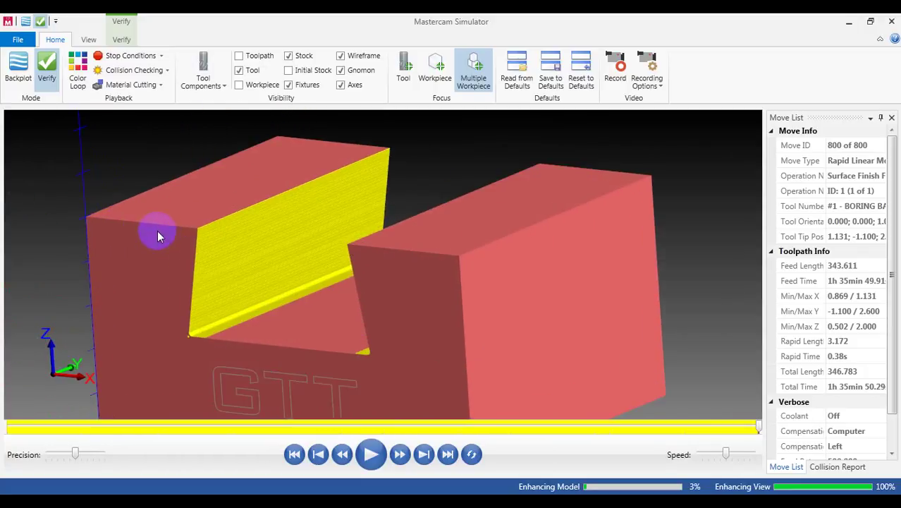
scroll(157, 229, "down", 5)
scroll(197, 252, "up", 5)
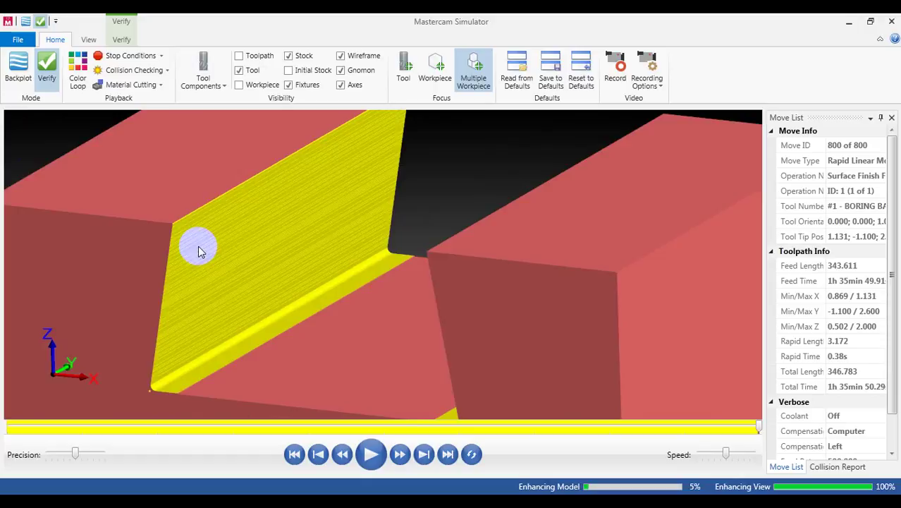
- Examine both machined undercut walls and their bottom corners on the finished part, up close and from opposite sides of the slot
scroll(218, 313, "down", 5)
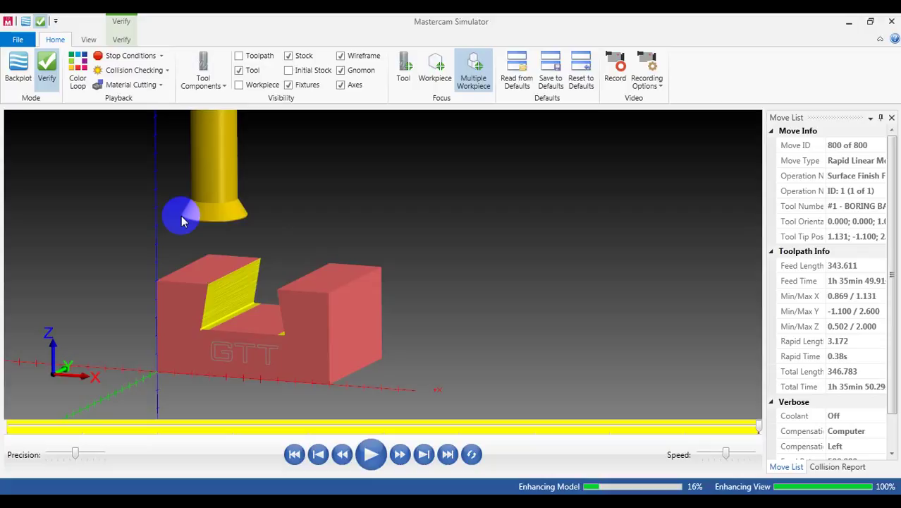
scroll(227, 318, "up", 5)
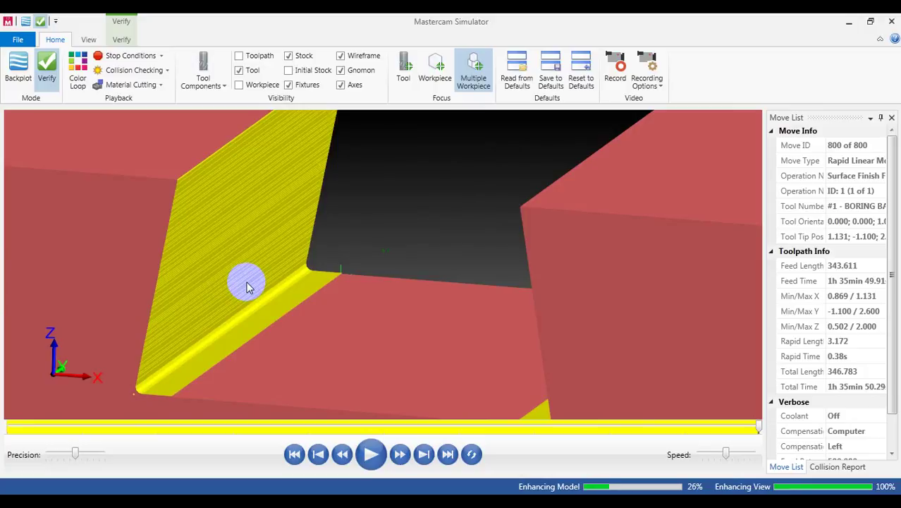
scroll(248, 286, "down", 5)
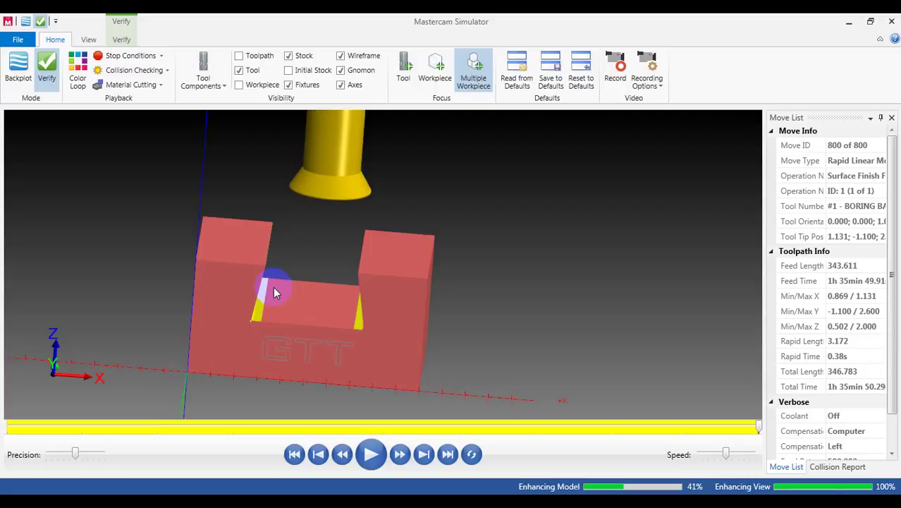
mouse_move(274, 290)
middle_mouse_down()
mouse_move(351, 307)
mouse_move(277, 292)
mouse_move(269, 302)
middle_mouse_up()
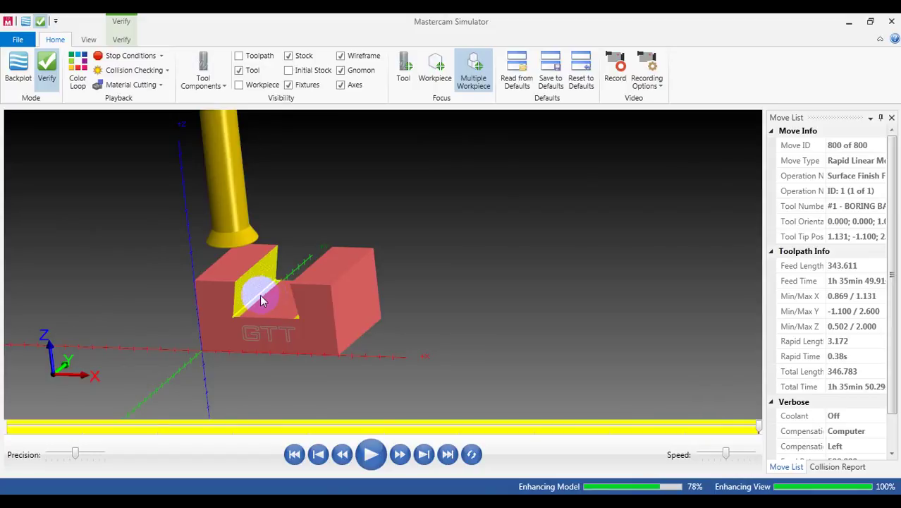
left_click_drag(231, 295, 281, 302)
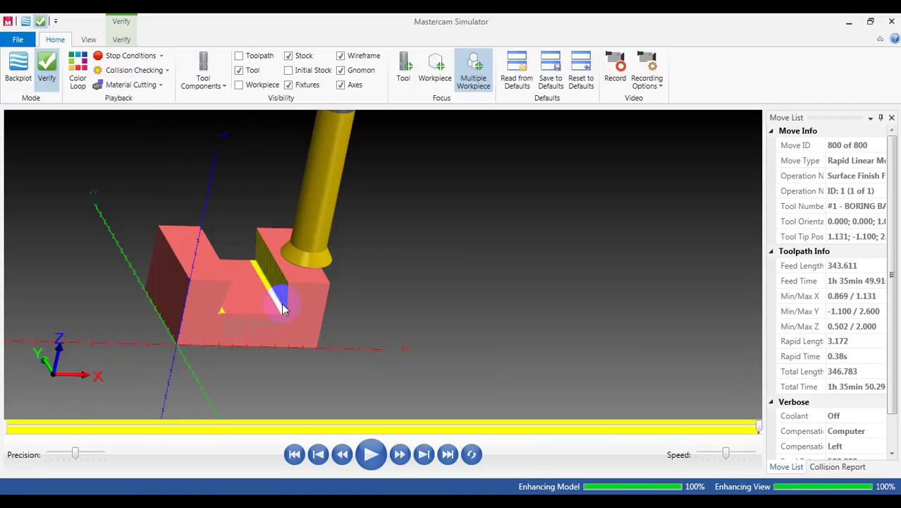
left_click_drag(294, 314, 319, 302)
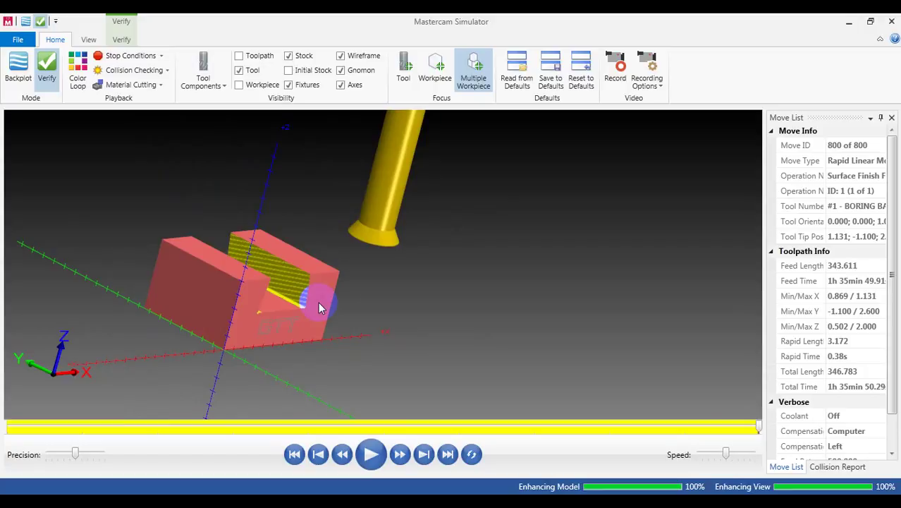
middle_click_drag(322, 306, 443, 318)
scroll(444, 318, "down", 2)
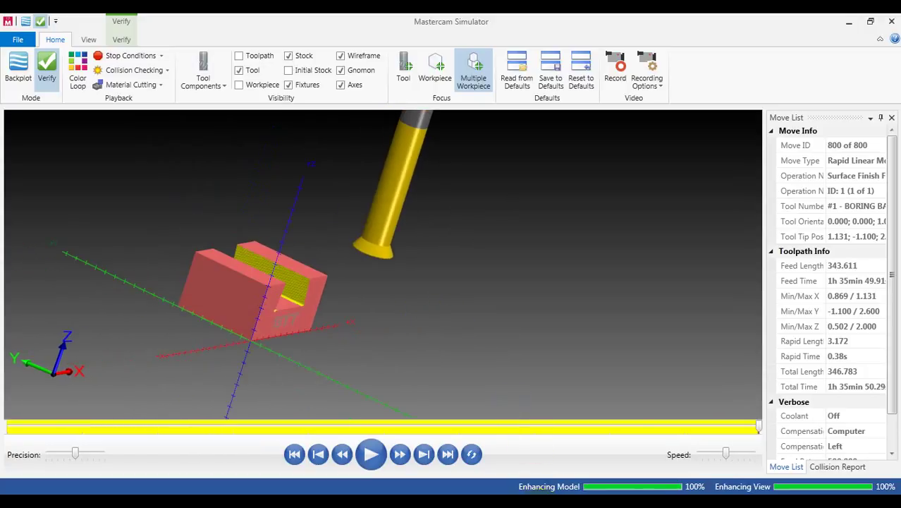